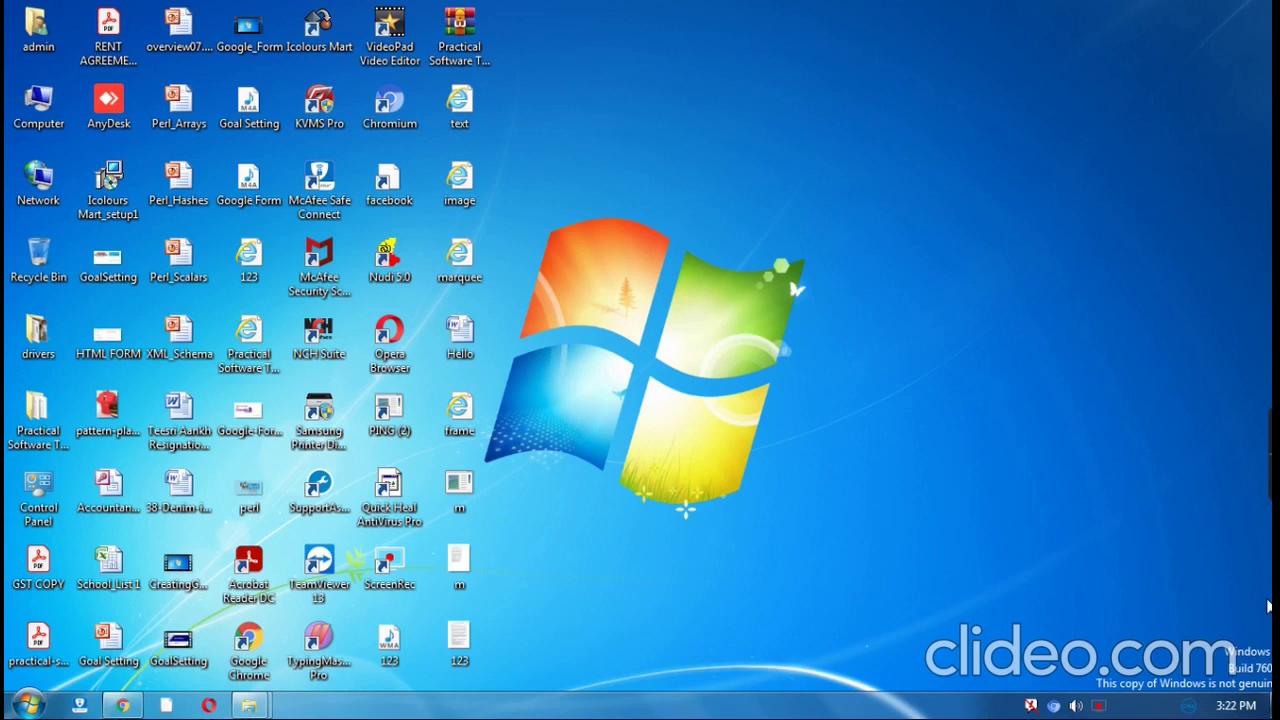
Step: Open Microsoft Office Excel 2007 and maximize the blank workbook window
{"action": "left_click", "coordinate": [40, 706]}
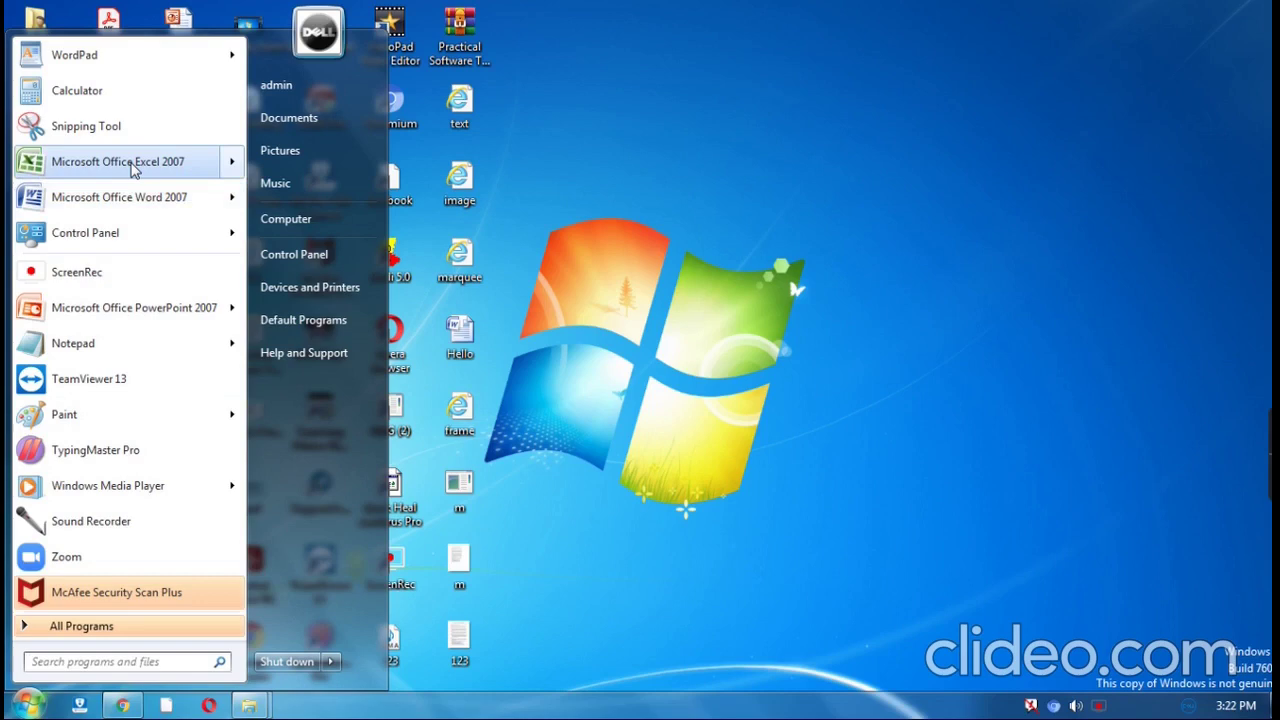
{"action": "left_click", "coordinate": [133, 168]}
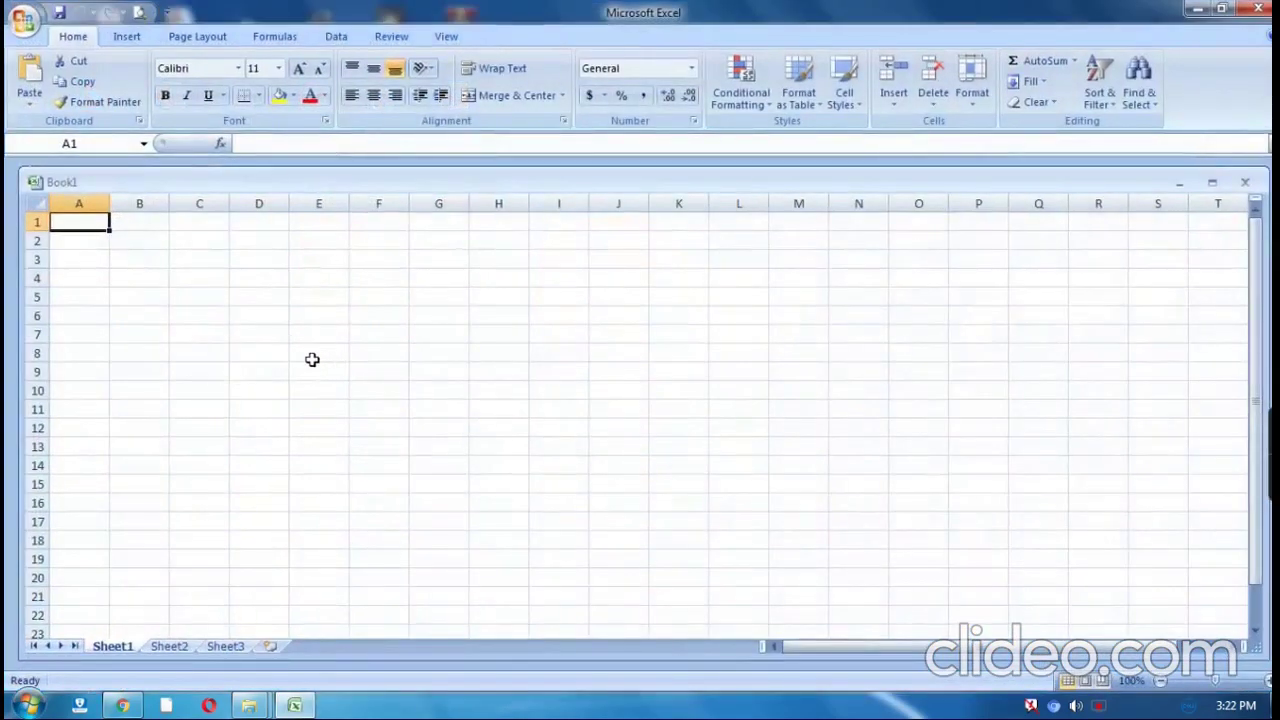
{"action": "double_click", "coordinate": [383, 177]}
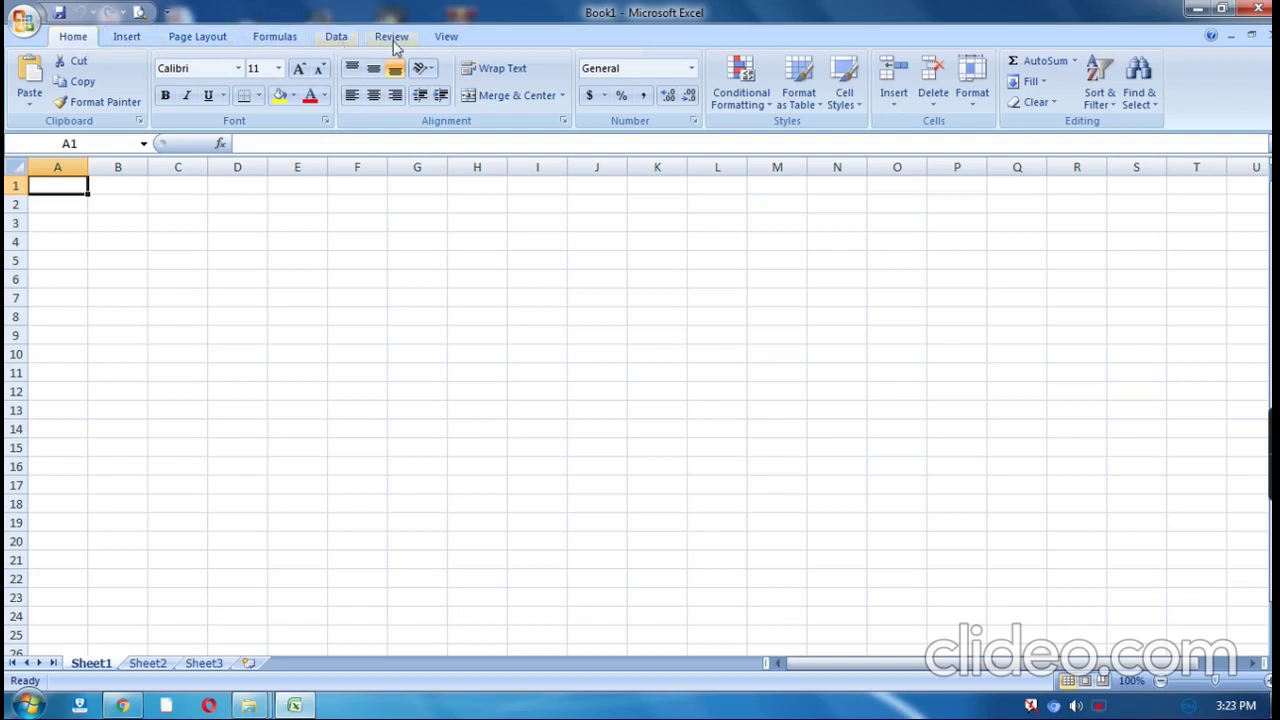
Step: Add the Developer Tab commands Export XML Data and Import XML Data to the Quick Access Toolbar
{"action": "right_click", "coordinate": [508, 40]}
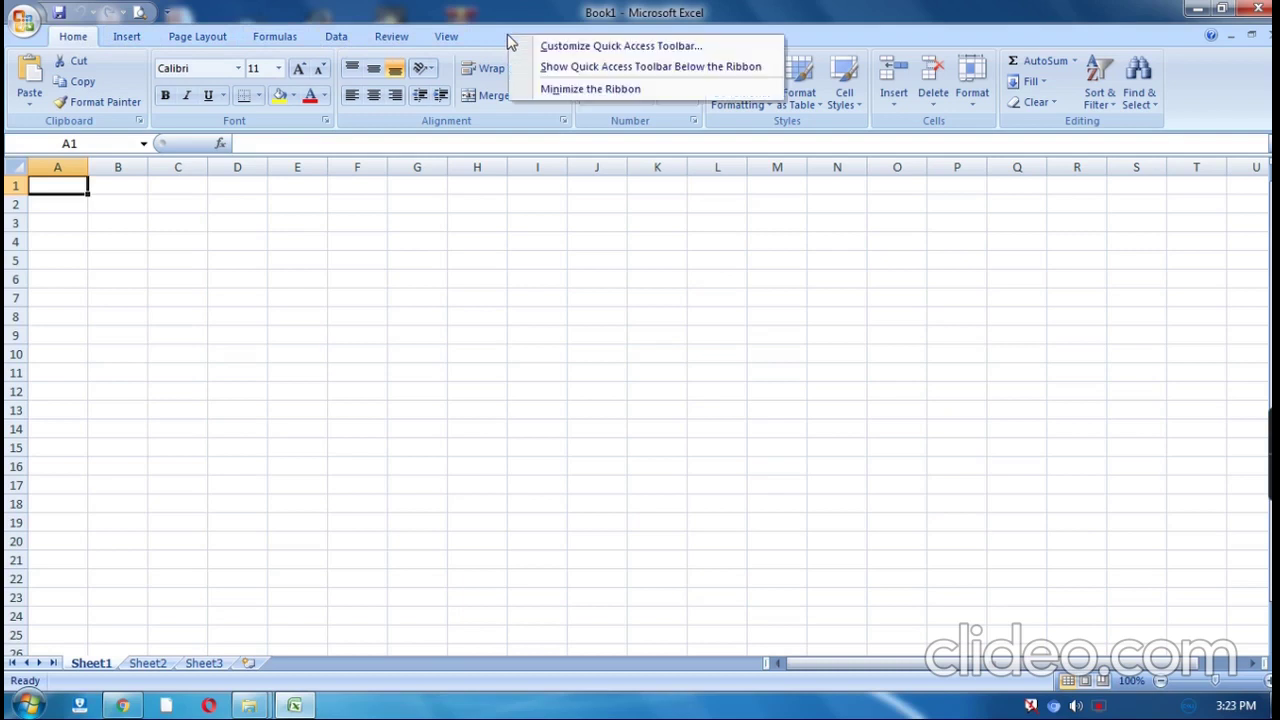
{"action": "right_click", "coordinate": [443, 40]}
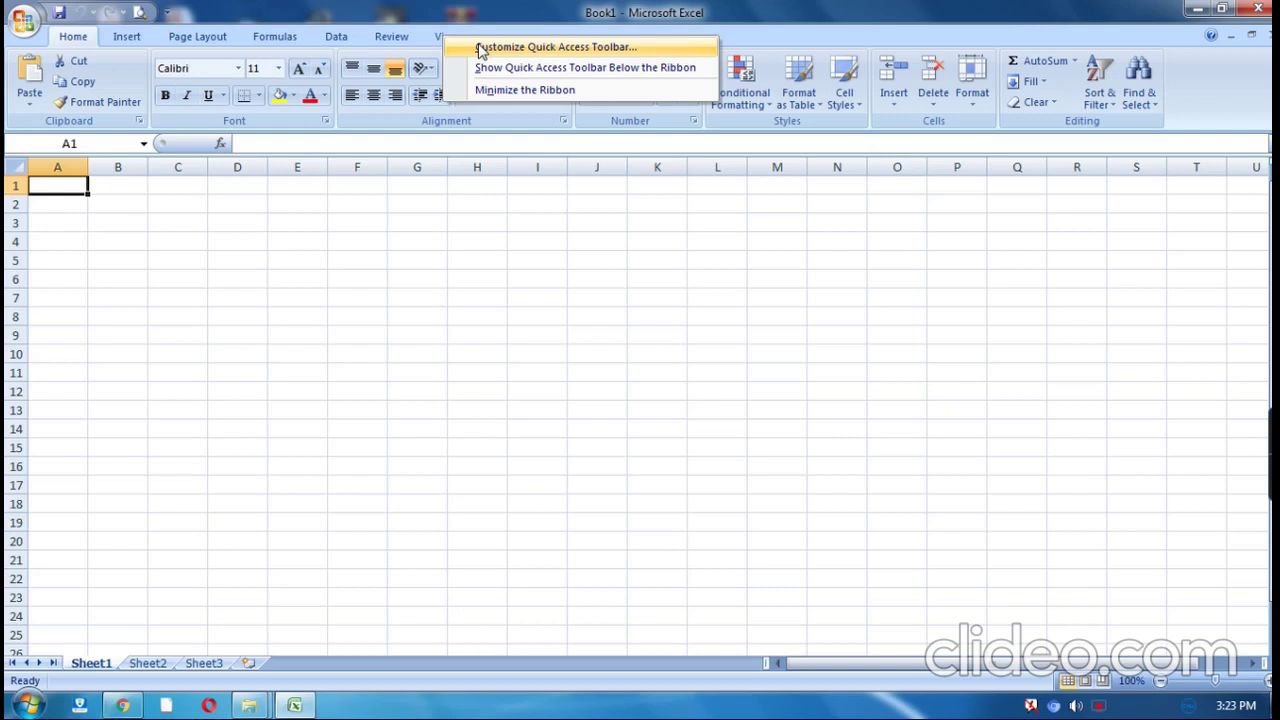
{"action": "left_click", "coordinate": [481, 48]}
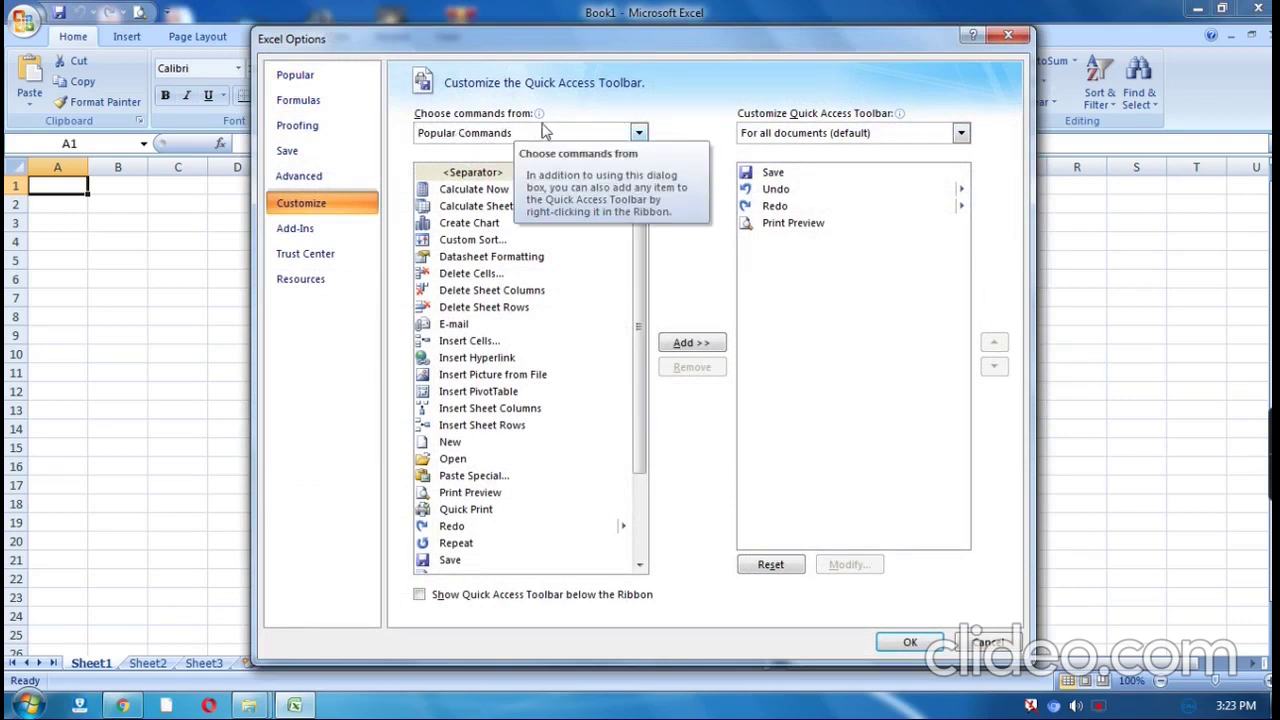
{"action": "left_click", "coordinate": [641, 135]}
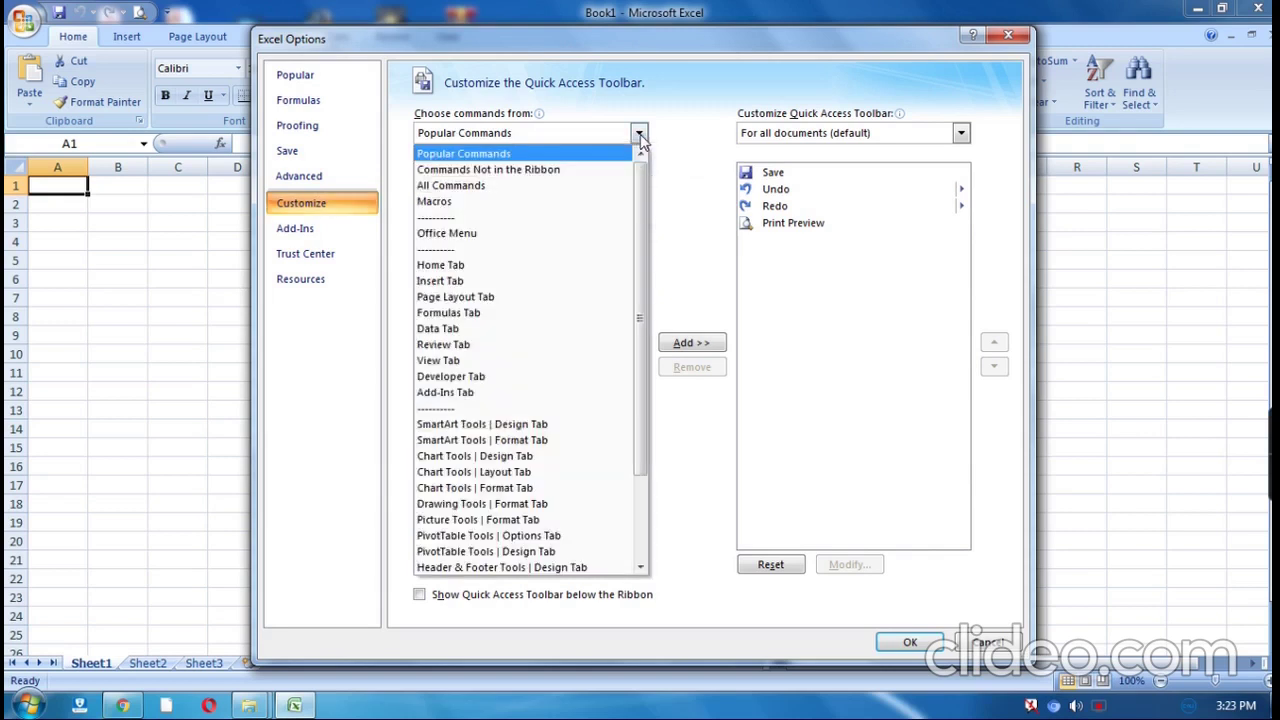
{"action": "left_click", "coordinate": [490, 385]}
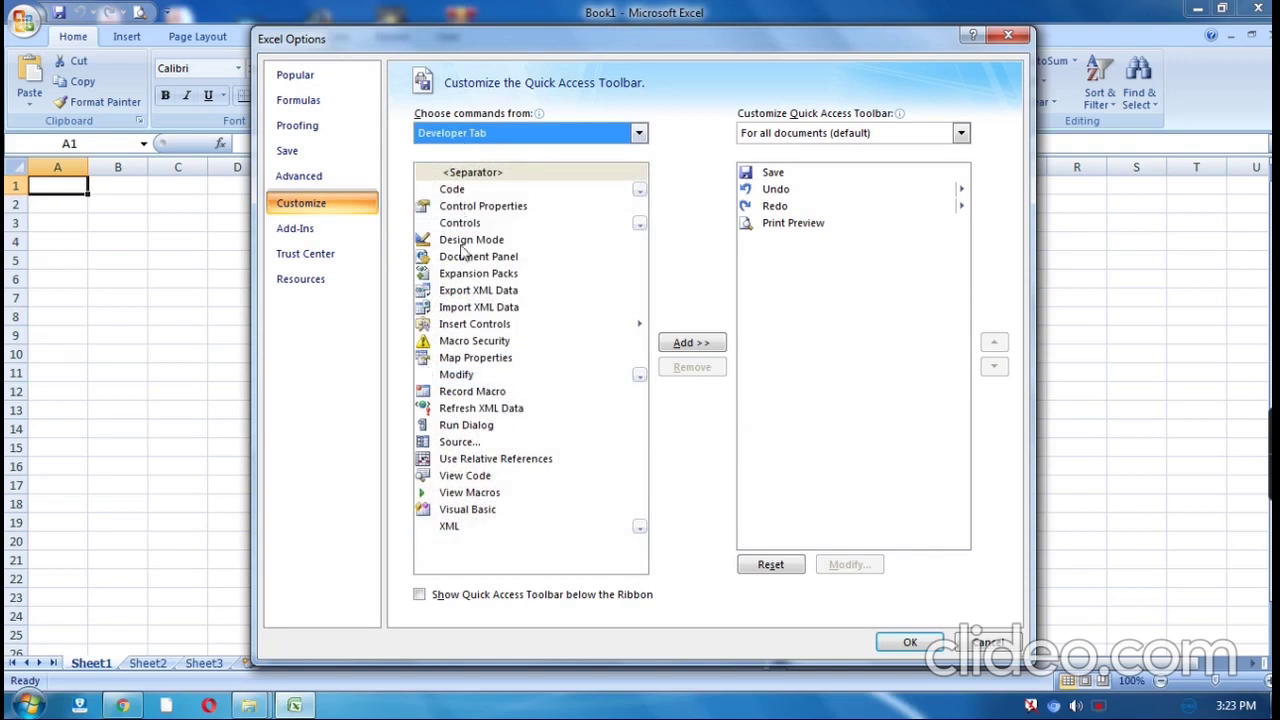
{"action": "left_click", "coordinate": [471, 297]}
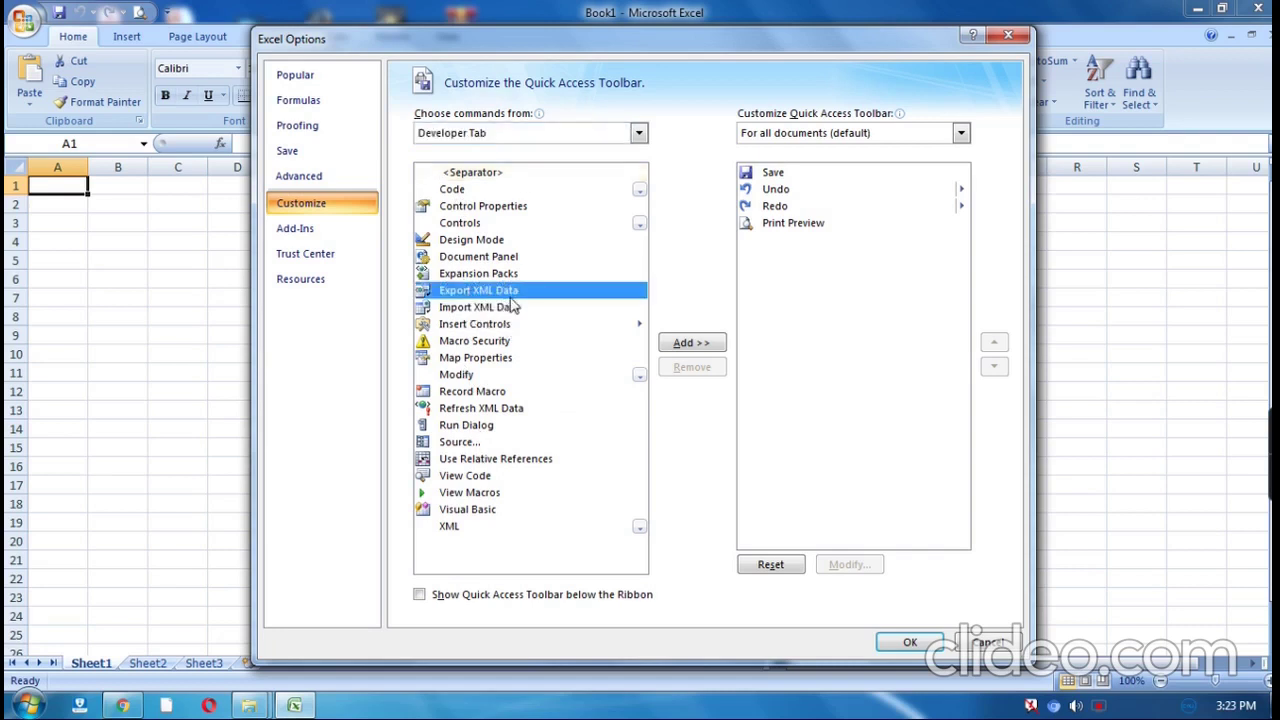
{"action": "left_click", "coordinate": [672, 345]}
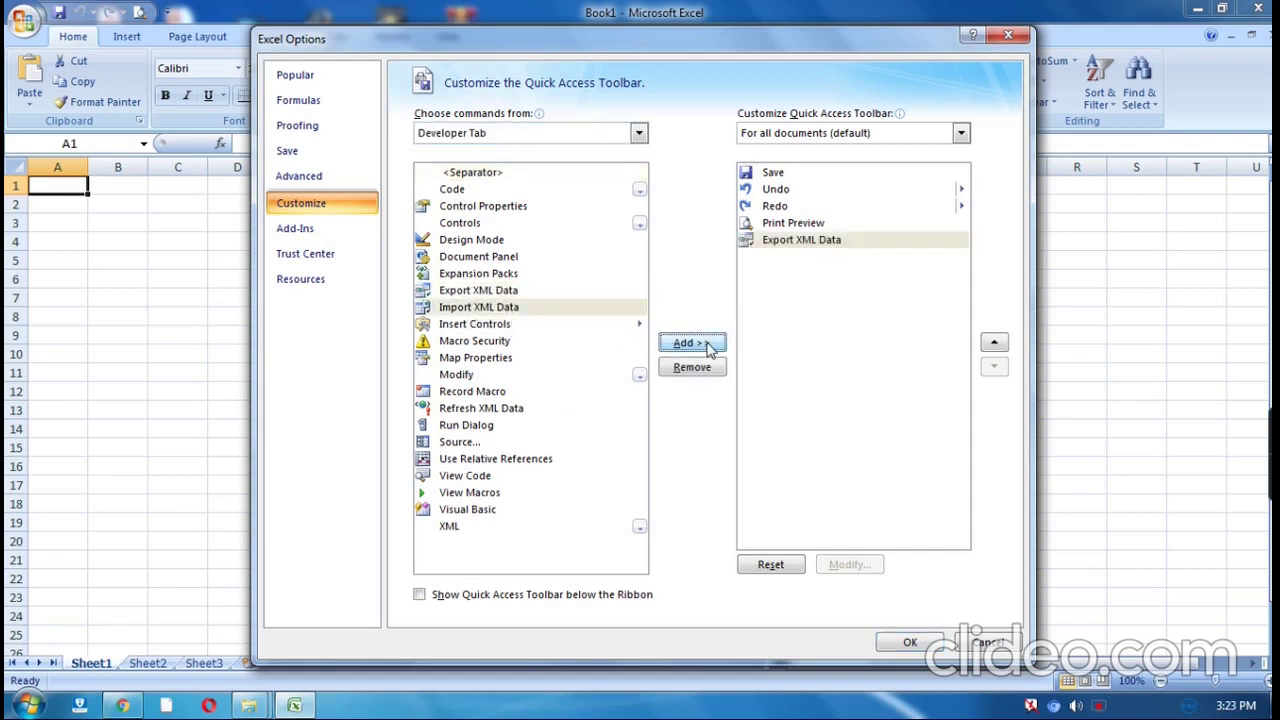
{"action": "left_click", "coordinate": [478, 309]}
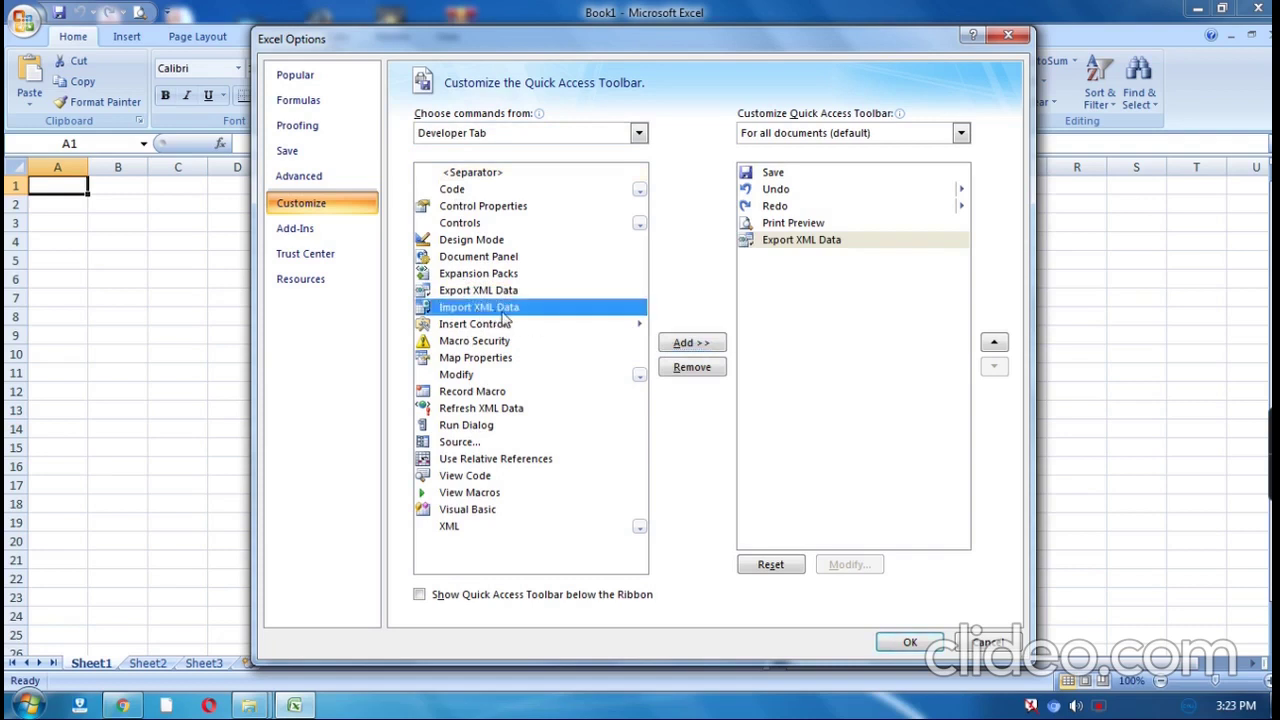
{"action": "left_click", "coordinate": [692, 346]}
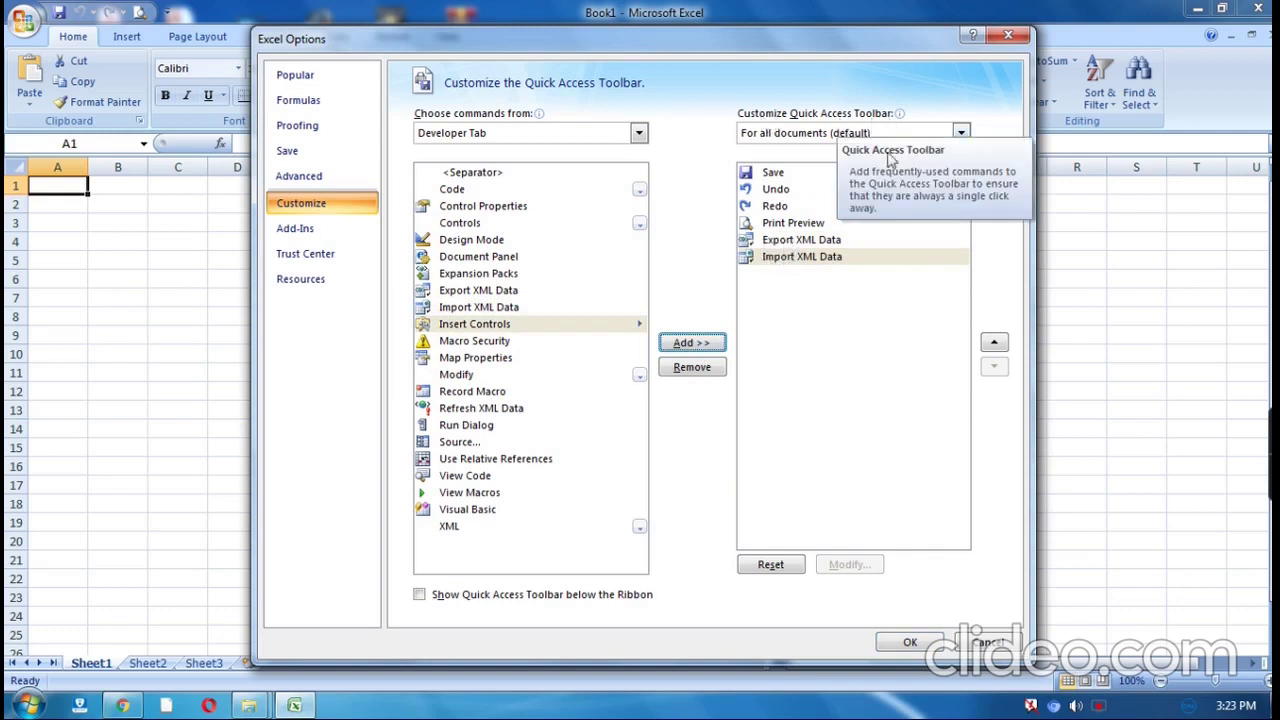
{"action": "left_click", "coordinate": [915, 644]}
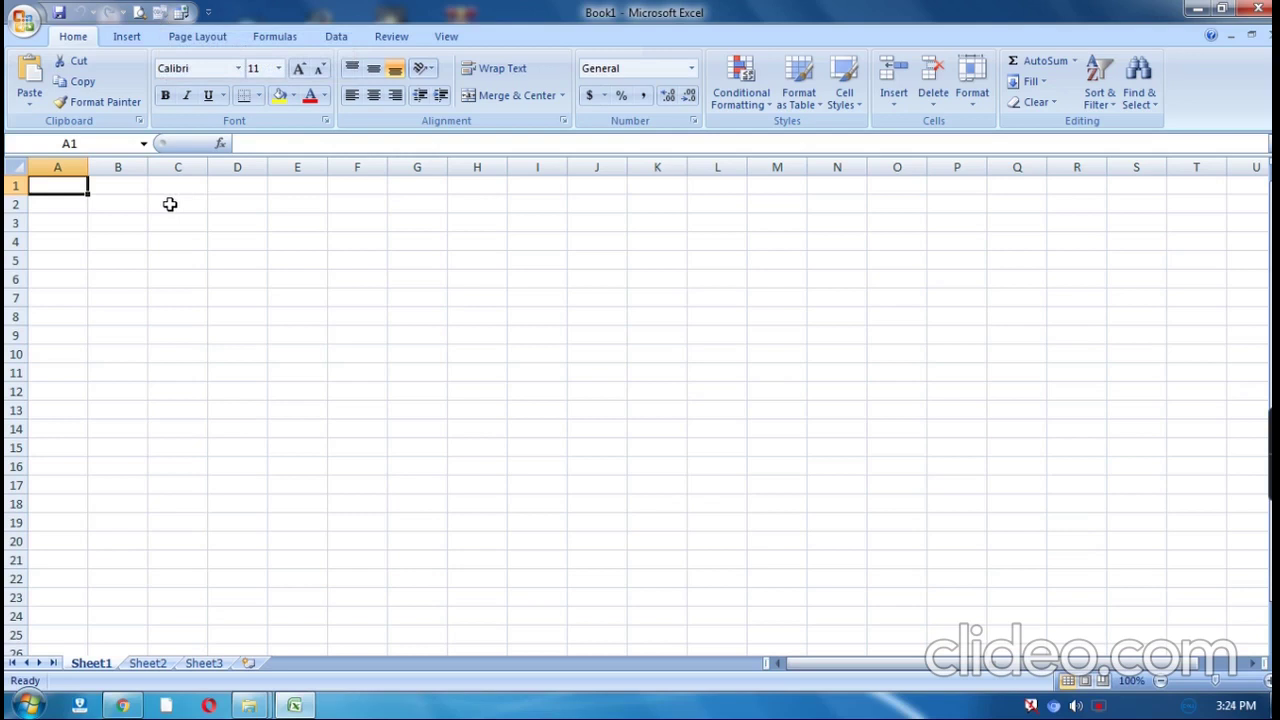
Step: Import the XML file templete from Local Disk (D:) as an XML table at cell A1 of the existing worksheet
{"action": "left_click", "coordinate": [180, 16]}
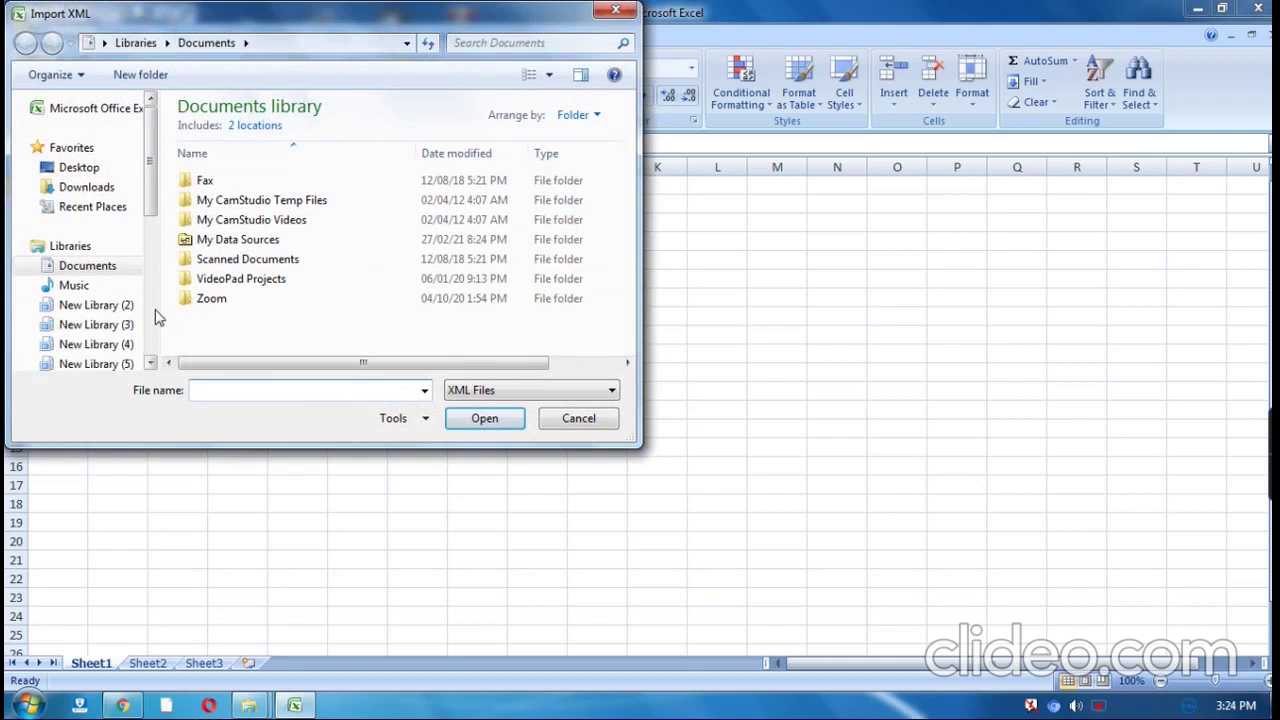
{"action": "scroll", "coordinate": [154, 317], "scroll_direction": "down", "scroll_amount": 4}
{"action": "scroll", "coordinate": [146, 340], "scroll_direction": "down", "scroll_amount": 2}
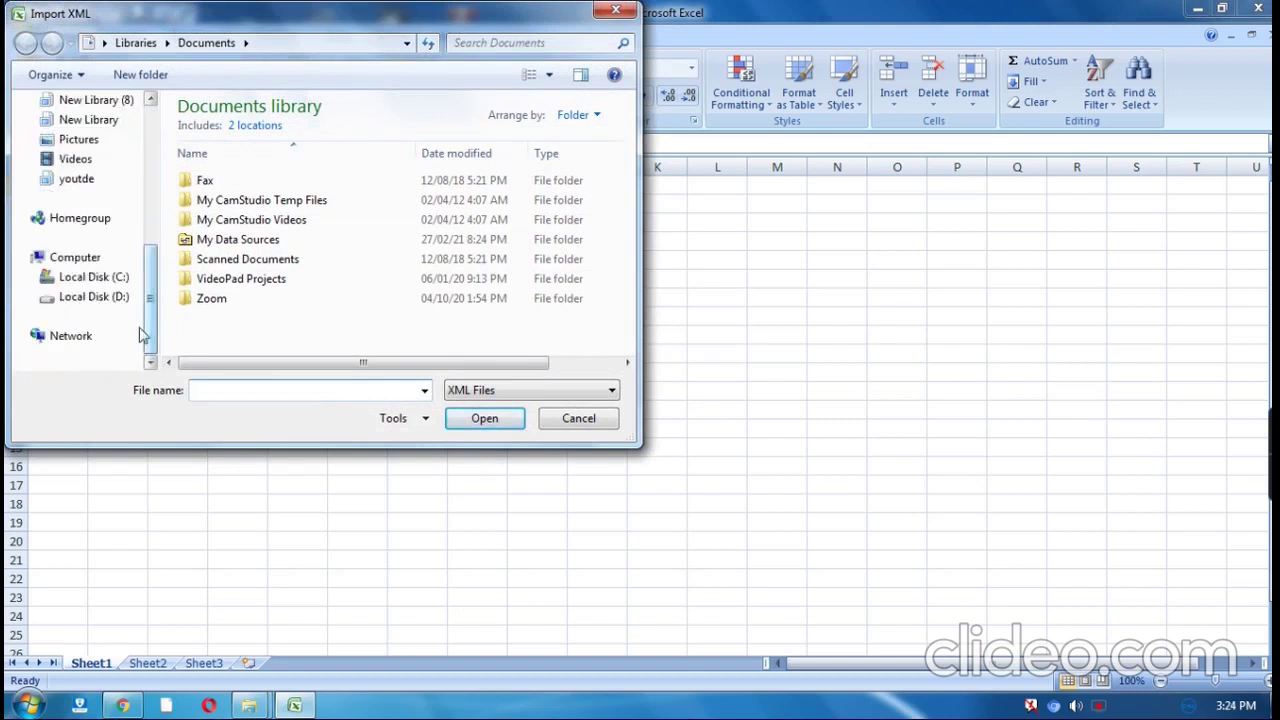
{"action": "left_click", "coordinate": [115, 305]}
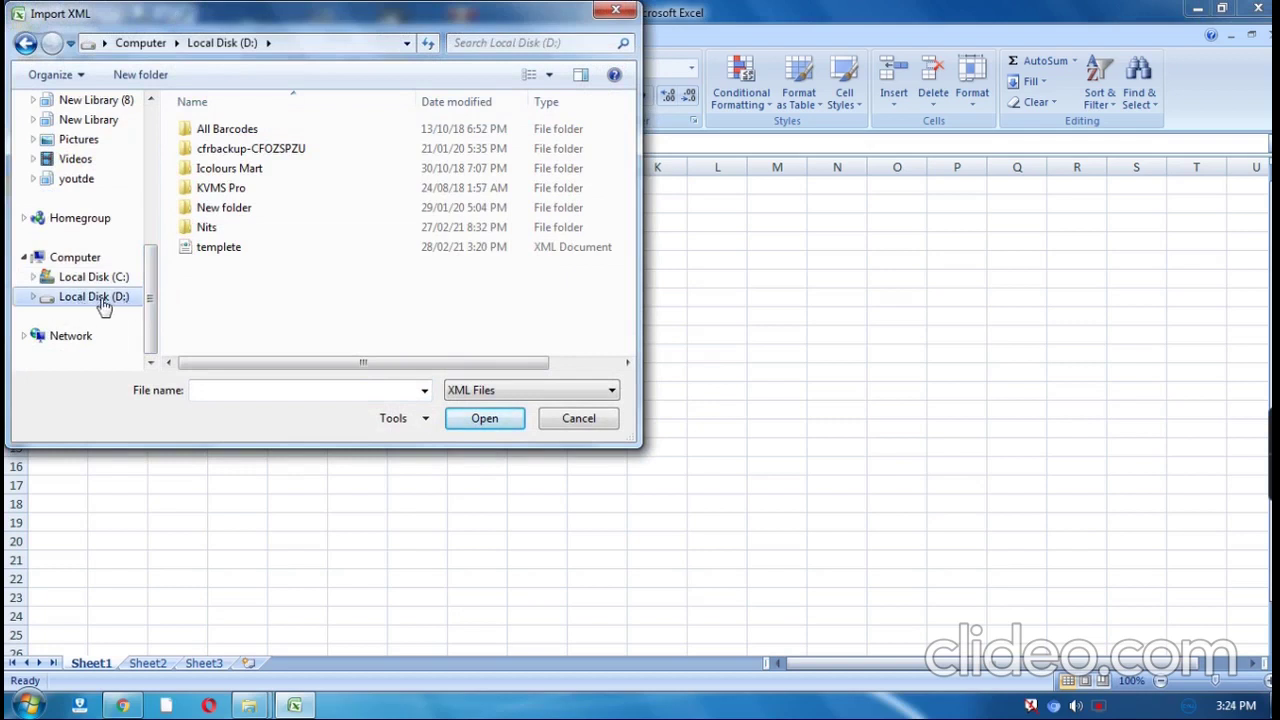
{"action": "left_click", "coordinate": [238, 252]}
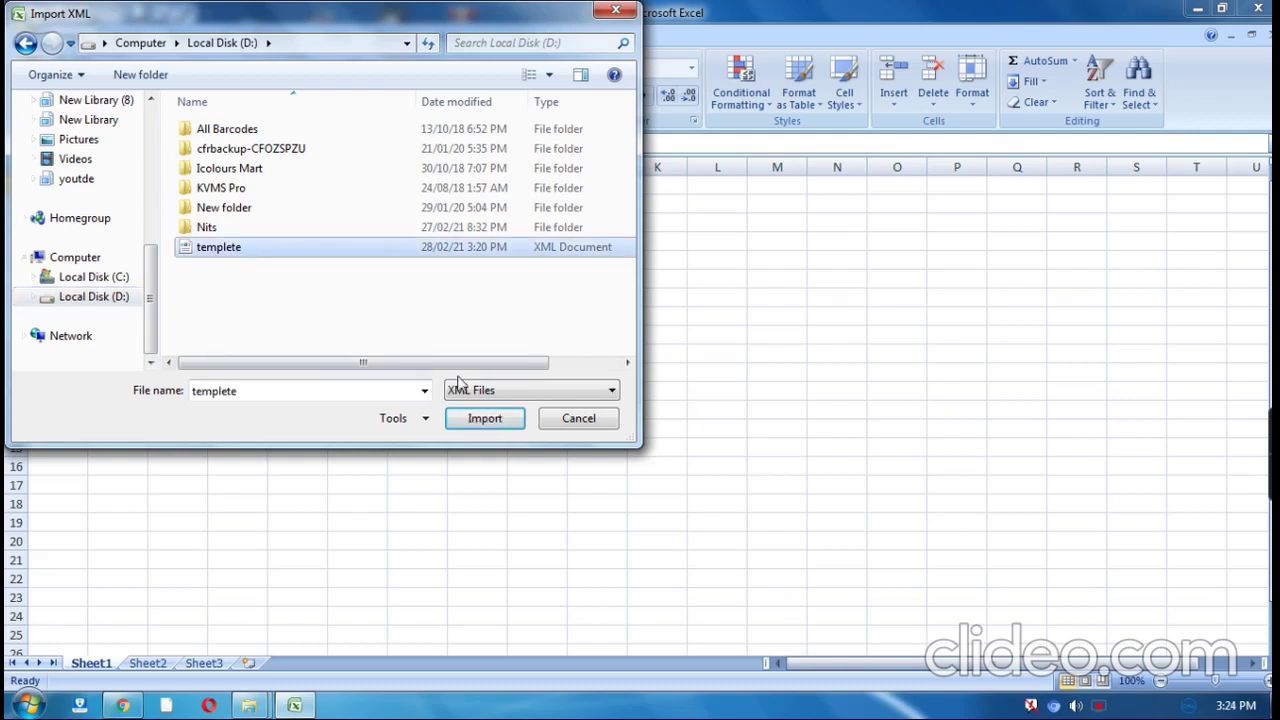
{"action": "left_click", "coordinate": [484, 426]}
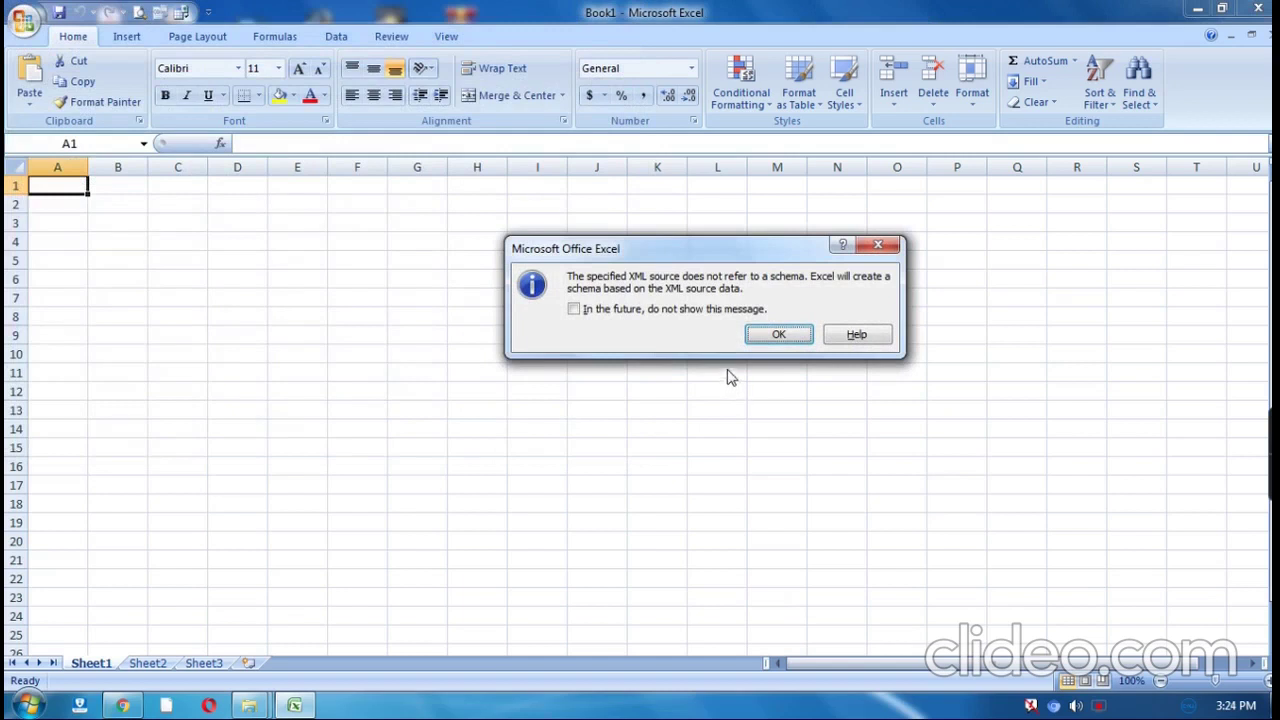
{"action": "left_click", "coordinate": [777, 334]}
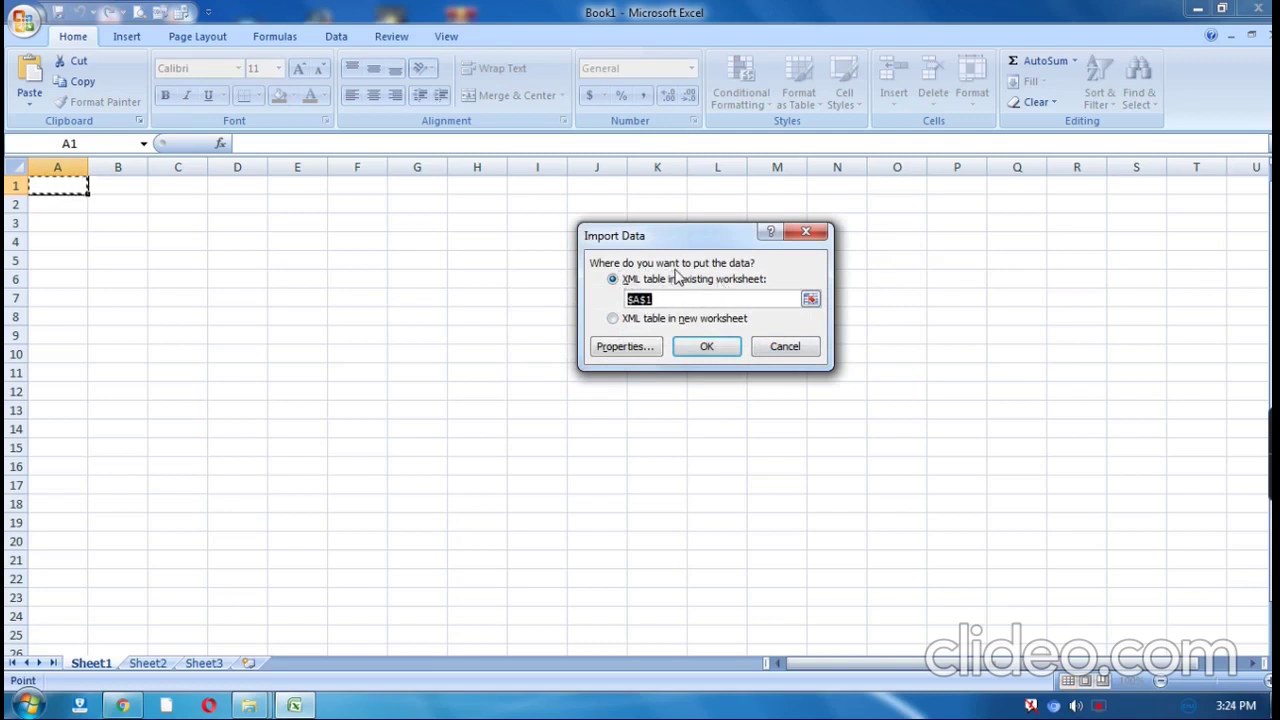
{"action": "left_click", "coordinate": [707, 346]}
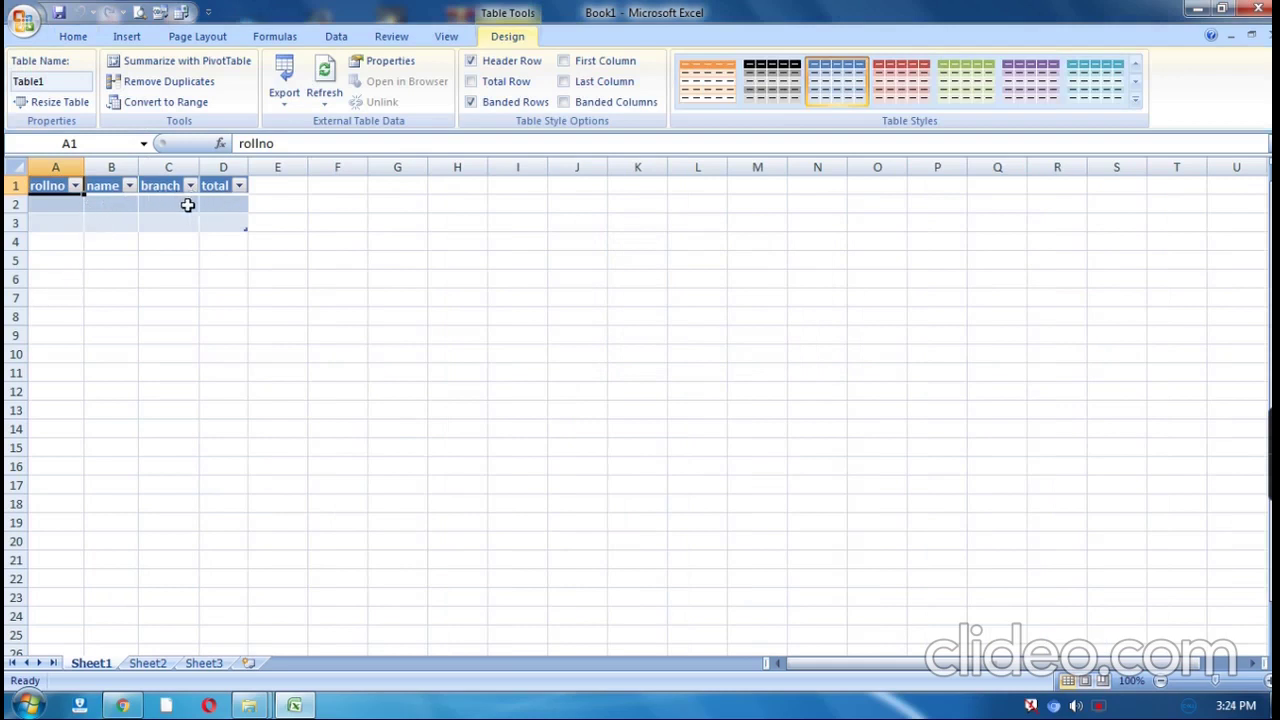
Step: Fill the first table record with rollno 25, the student's first name, branch CS and total 478
{"action": "left_click", "coordinate": [62, 206]}
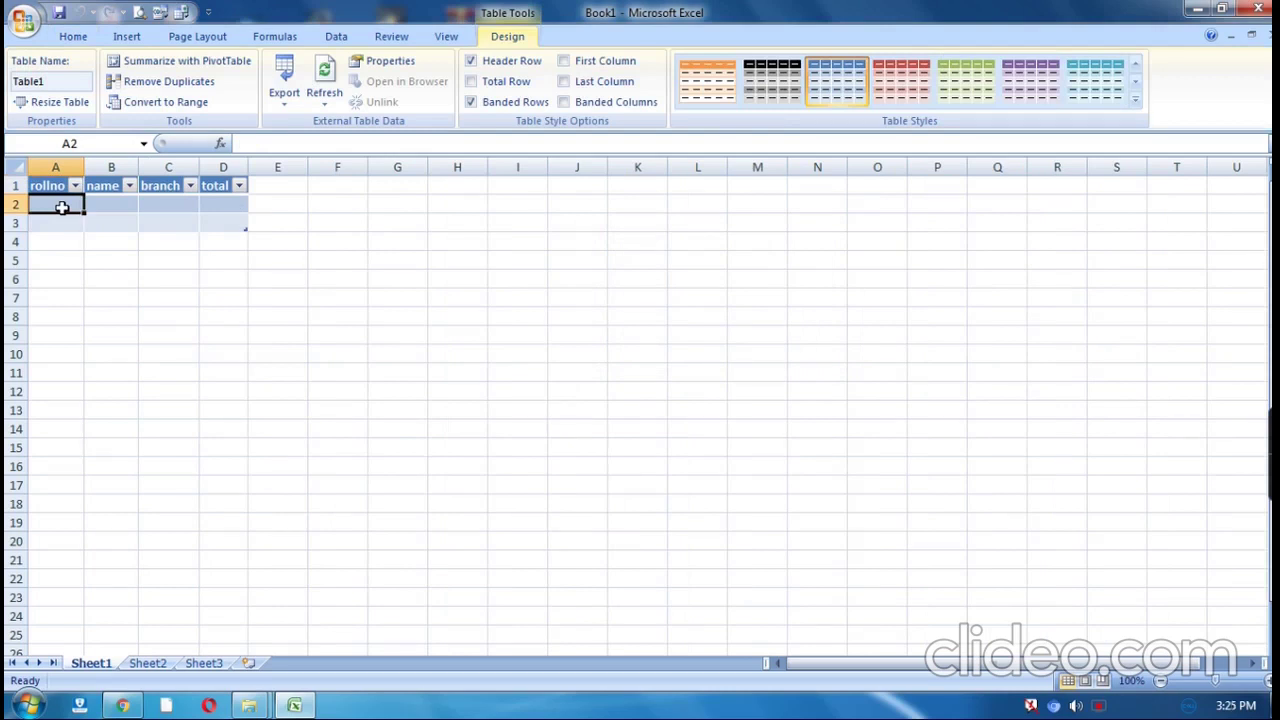
{"action": "type", "text": "25"}
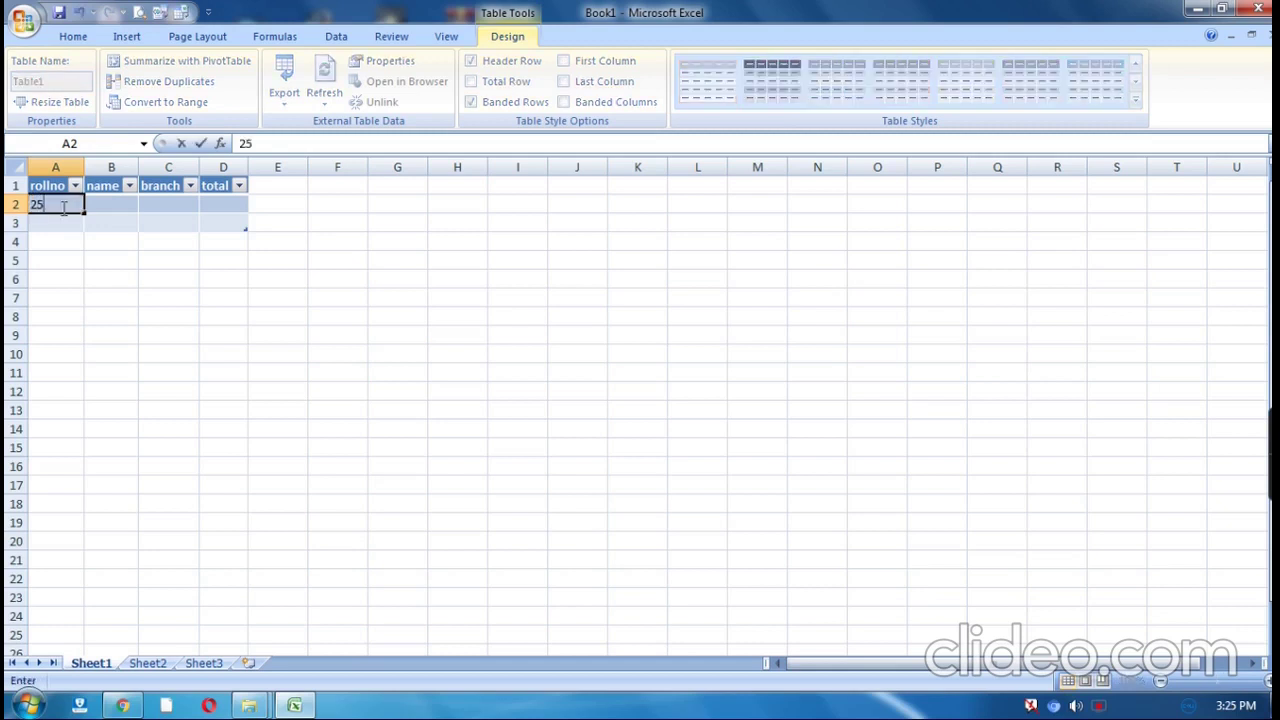
{"action": "key", "text": "Tab"}
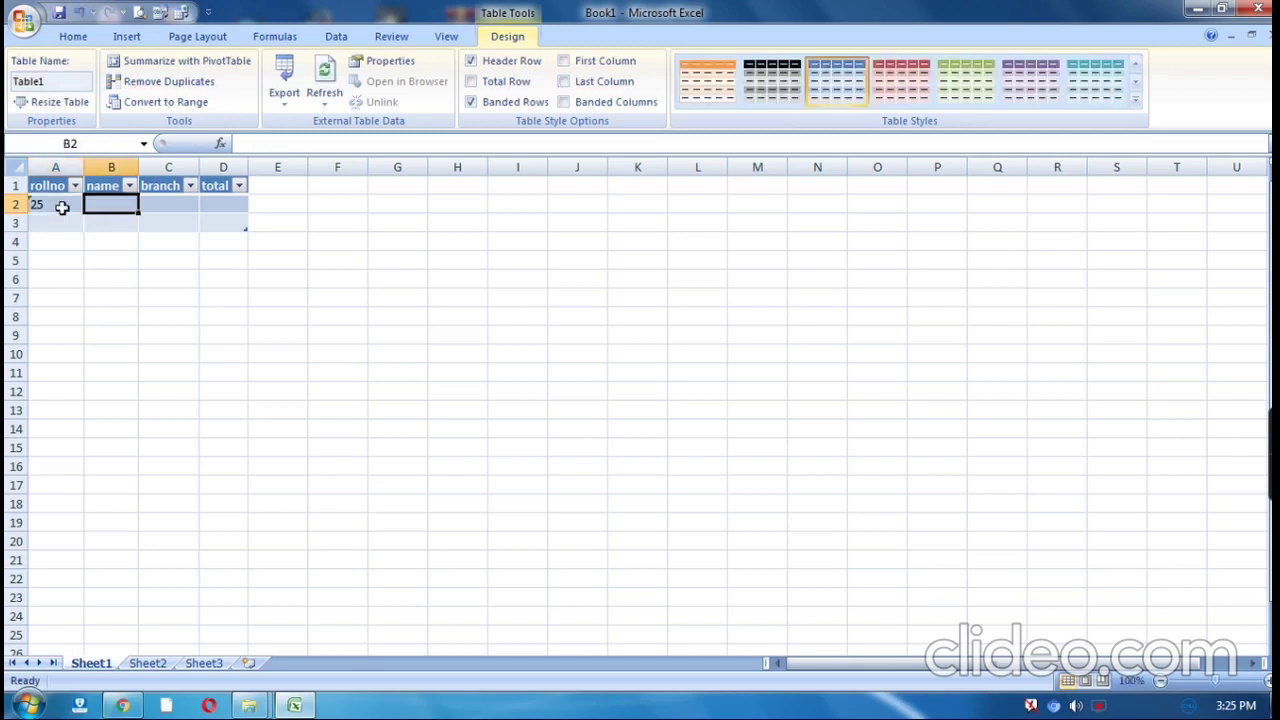
{"action": "type", "text": "C"}
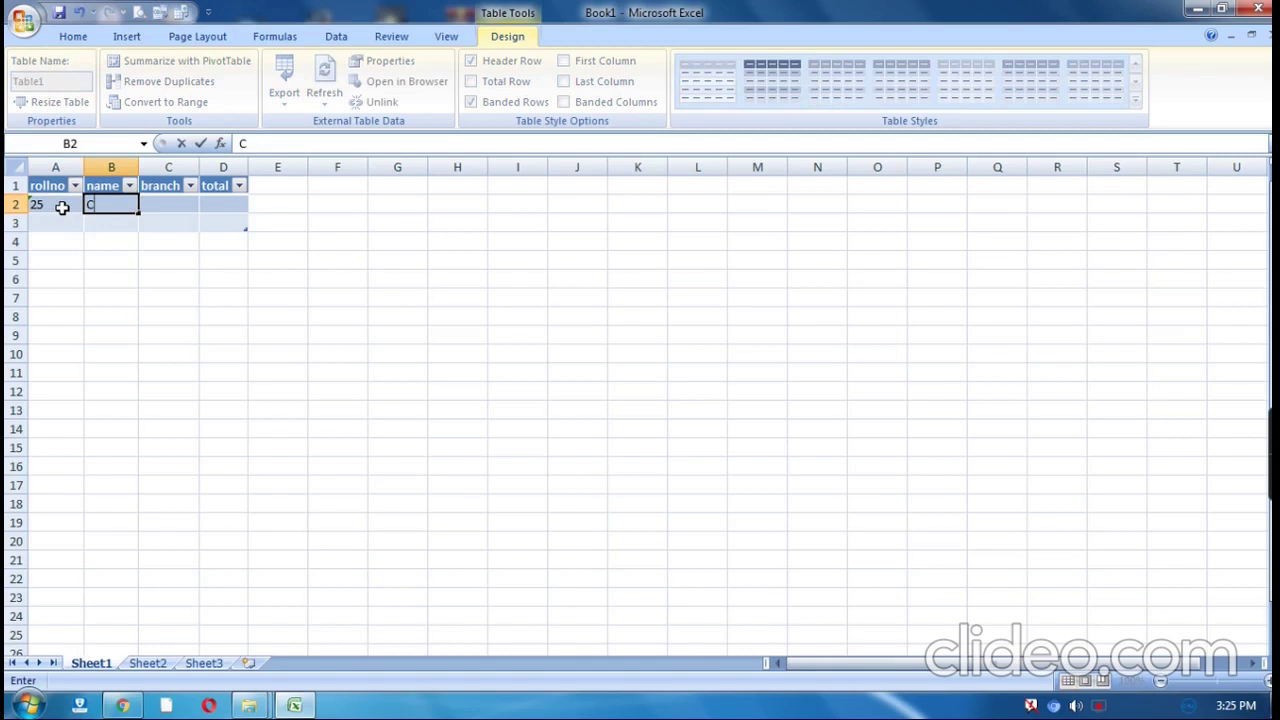
{"action": "type", "text": "hetan"}
{"action": "key", "text": "Tab"}
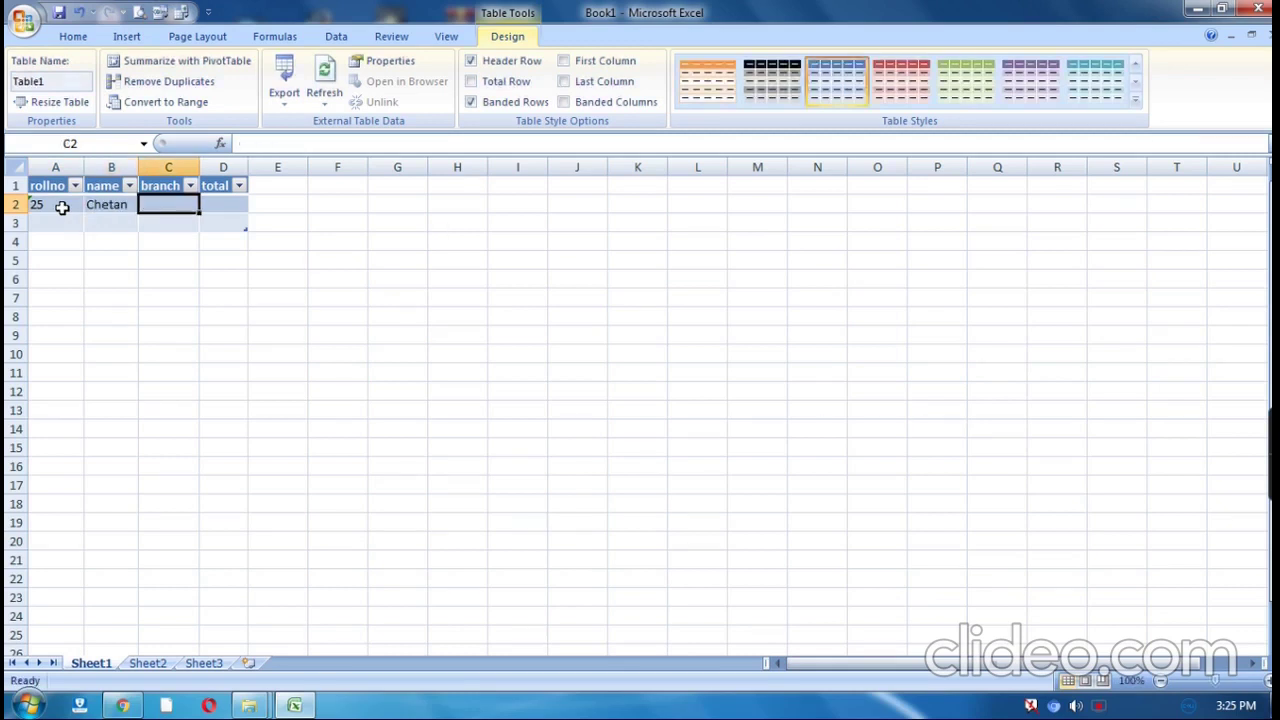
{"action": "type", "text": "CS"}
{"action": "key", "text": "Tab"}
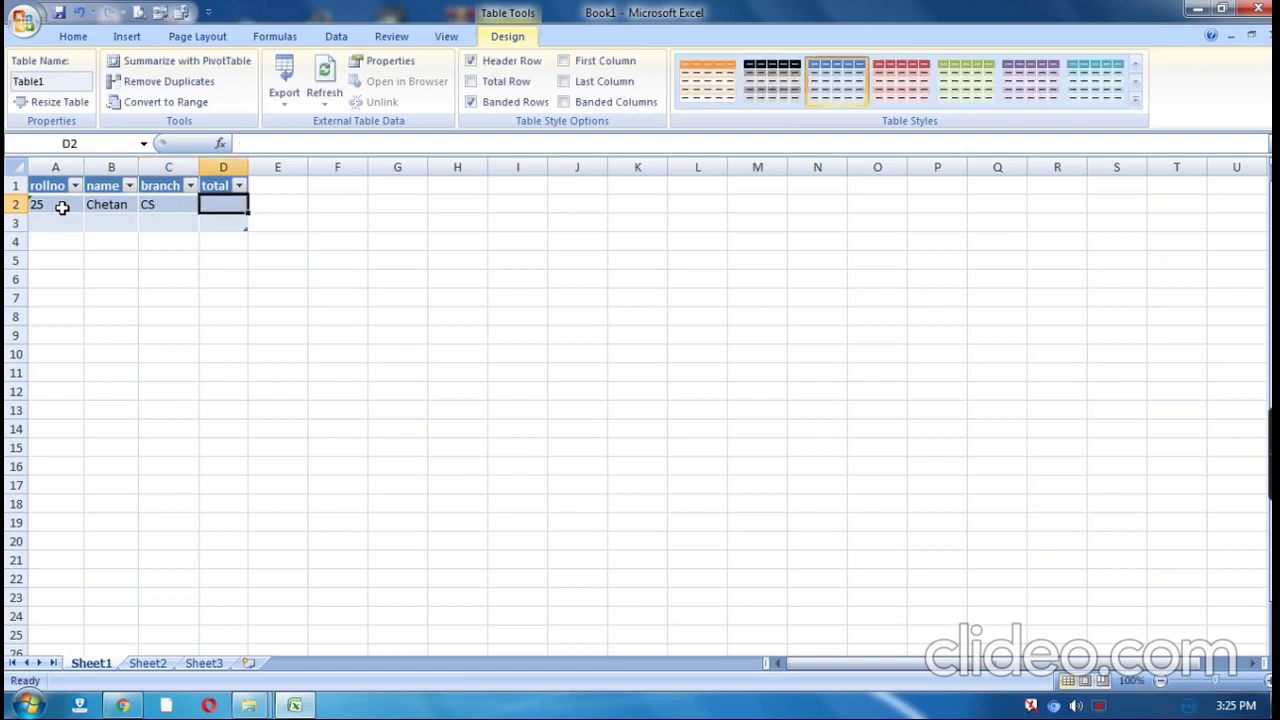
{"action": "type", "text": "478"}
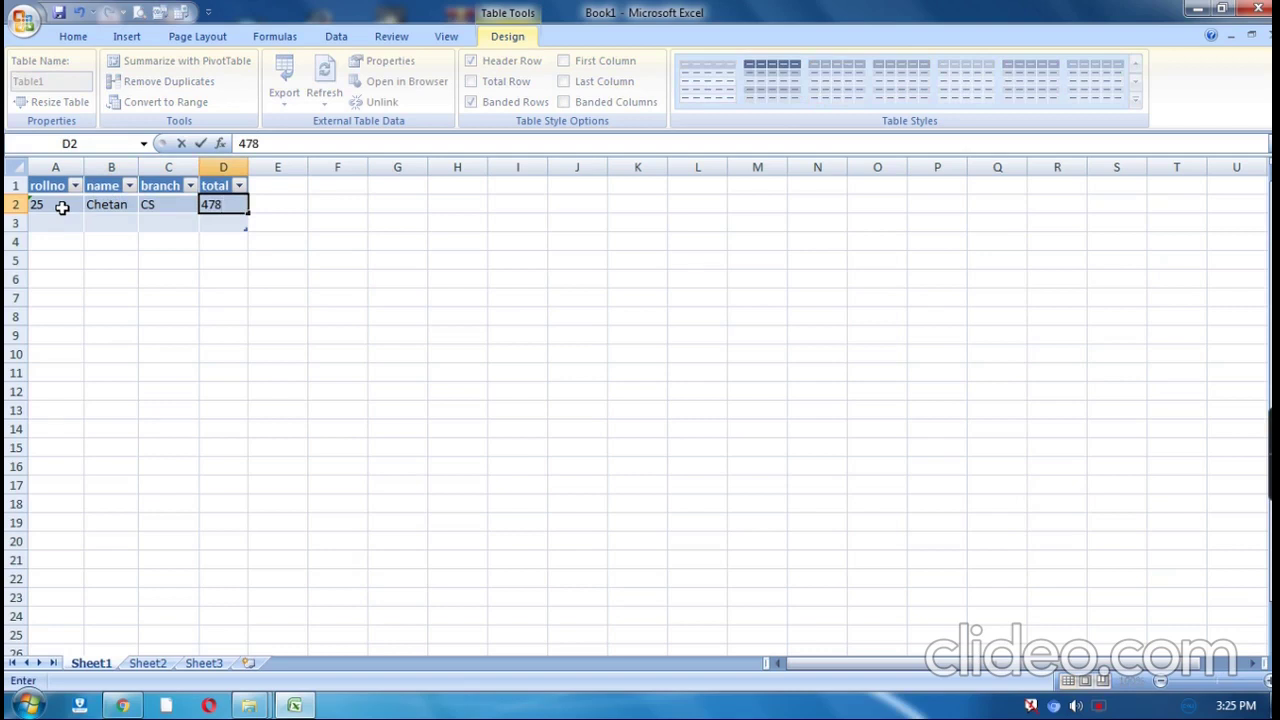
{"action": "key", "text": "Tab"}
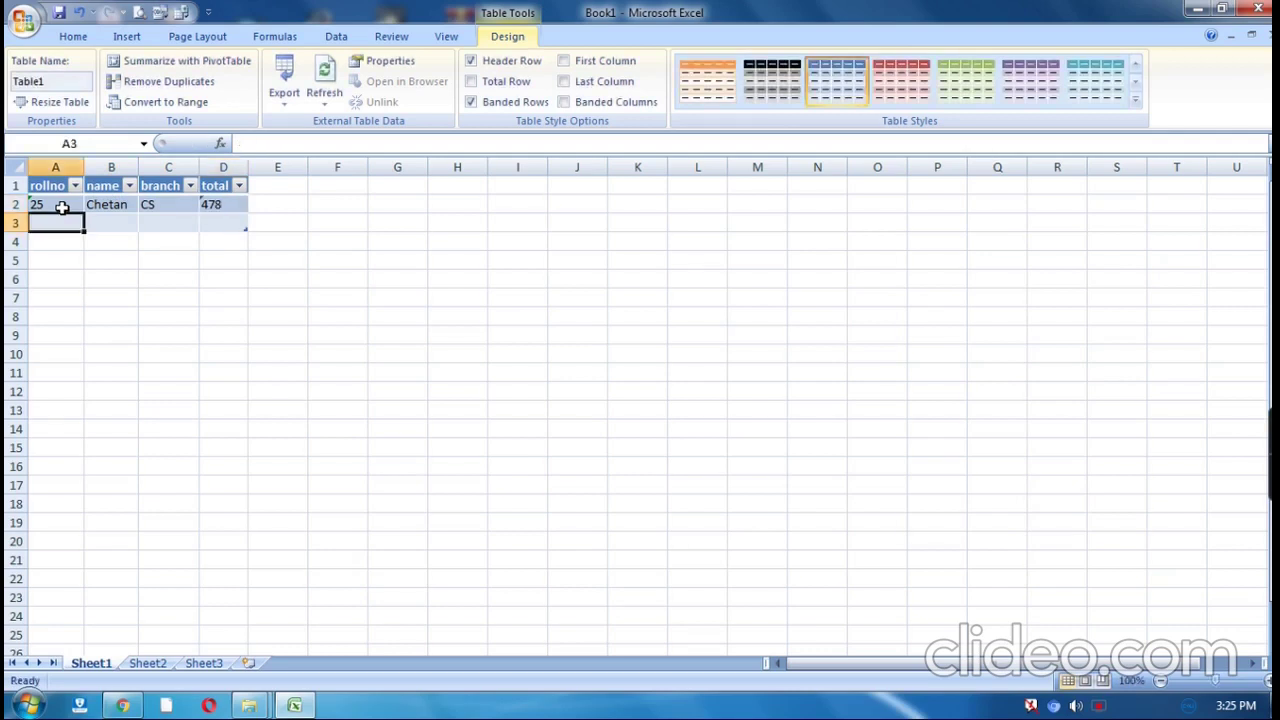
Step: Fill the second table record with rollno 26, the student's first name, branch CS and total 468
{"action": "type", "text": "26"}
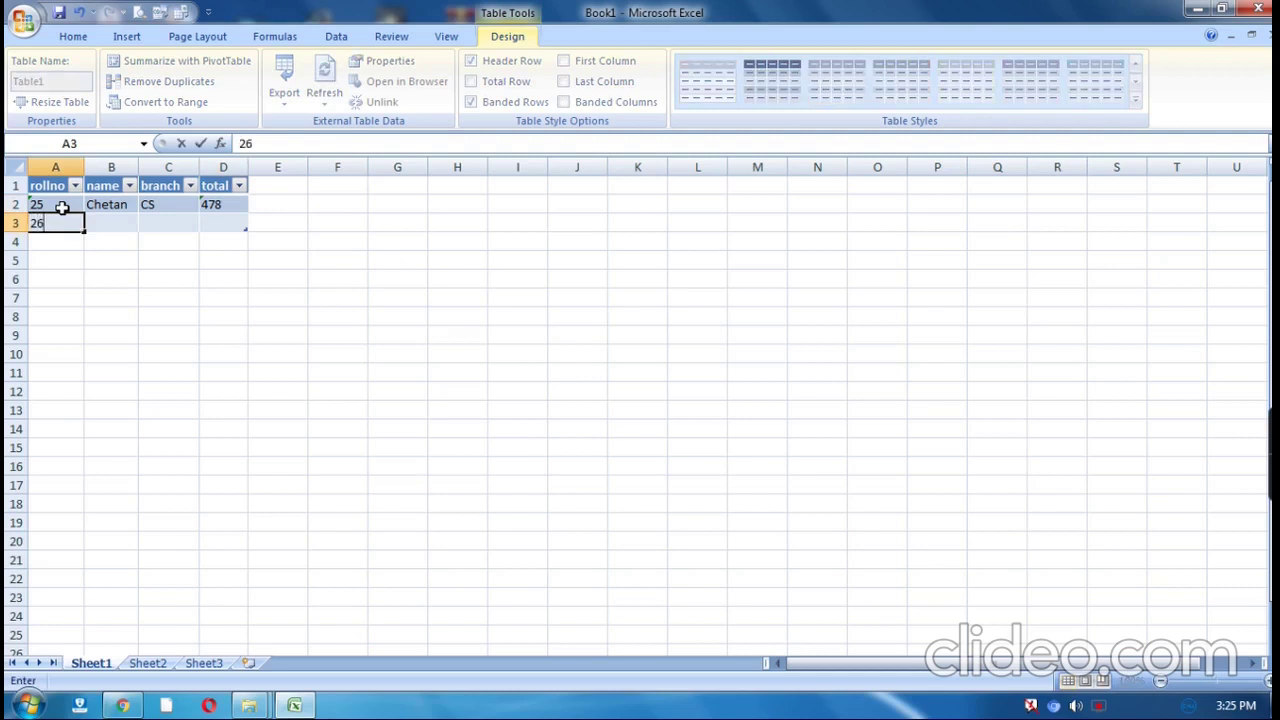
{"action": "key", "text": "Tab"}
{"action": "type", "text": "Nagraj"}
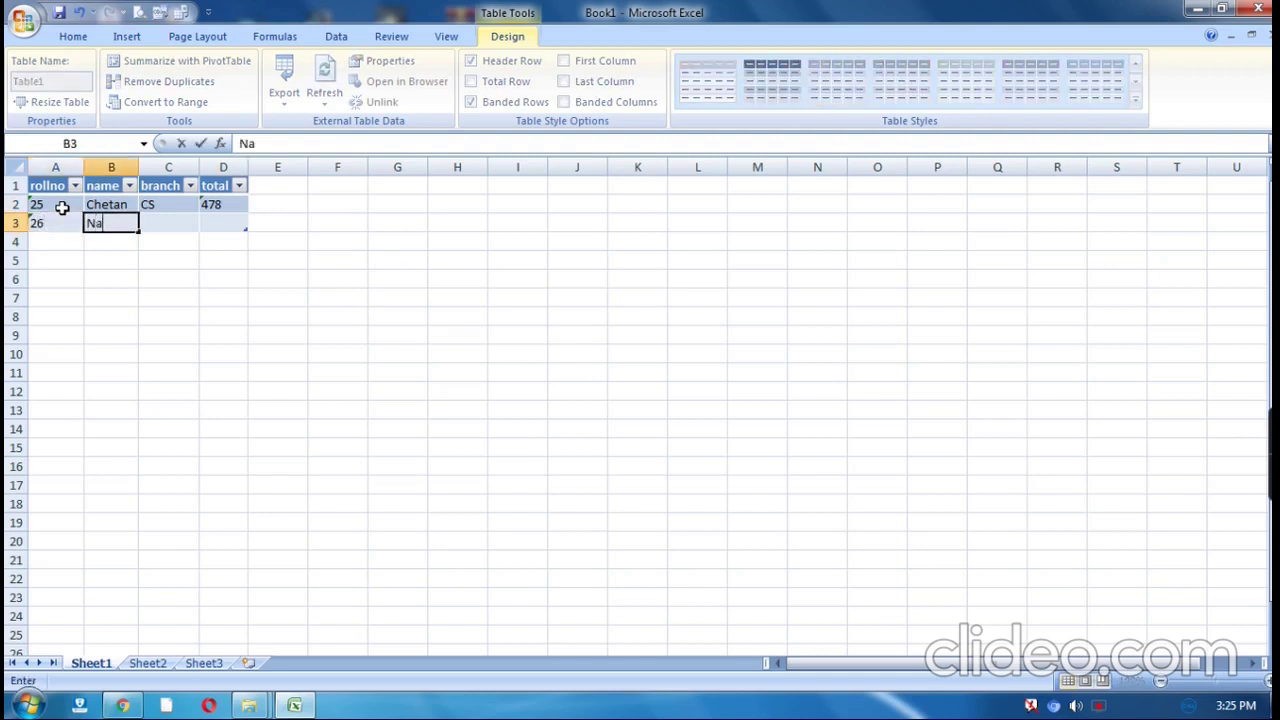
{"action": "key", "text": "Tab"}
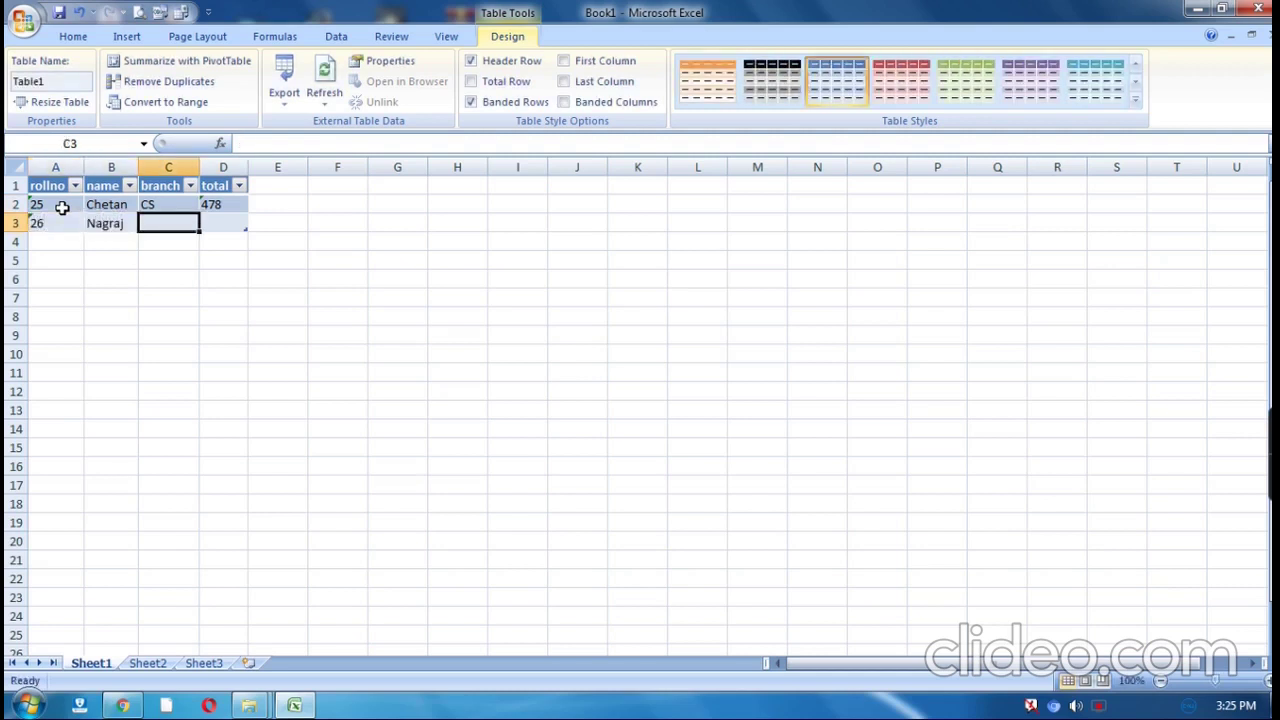
{"action": "type", "text": "CS"}
{"action": "key", "text": "Tab"}
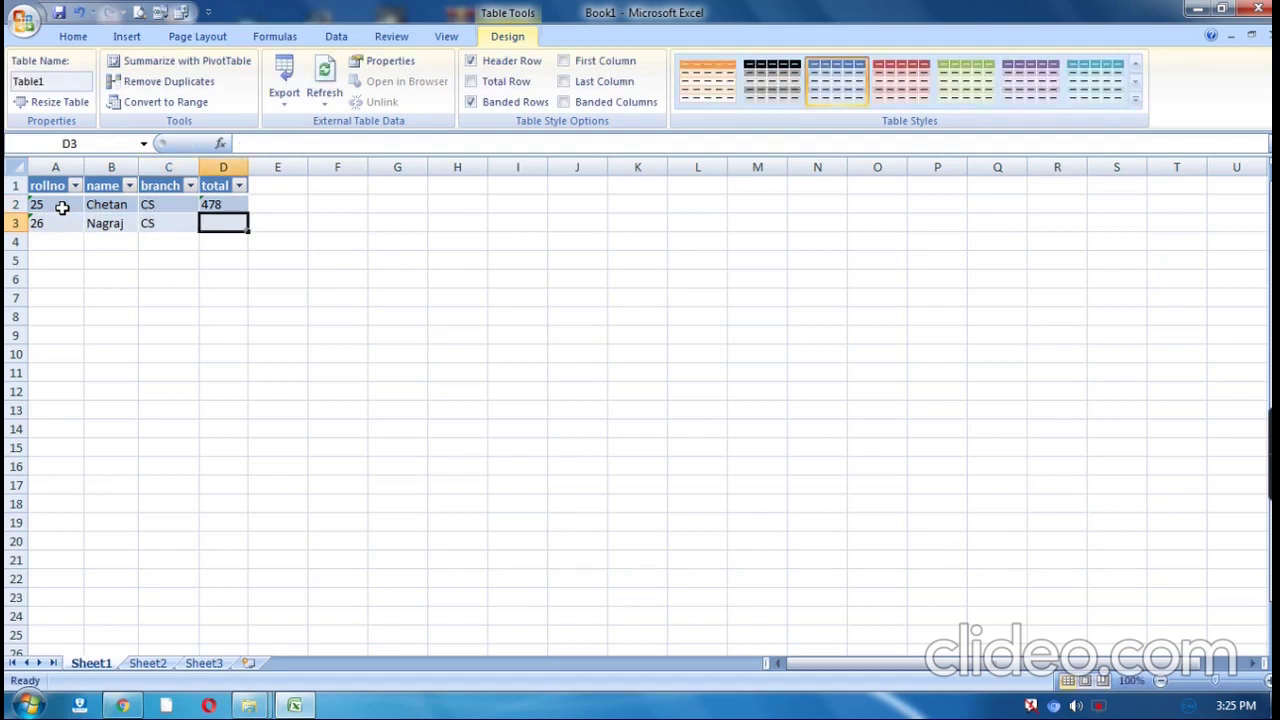
{"action": "type", "text": "468"}
{"action": "key", "text": "Tab"}
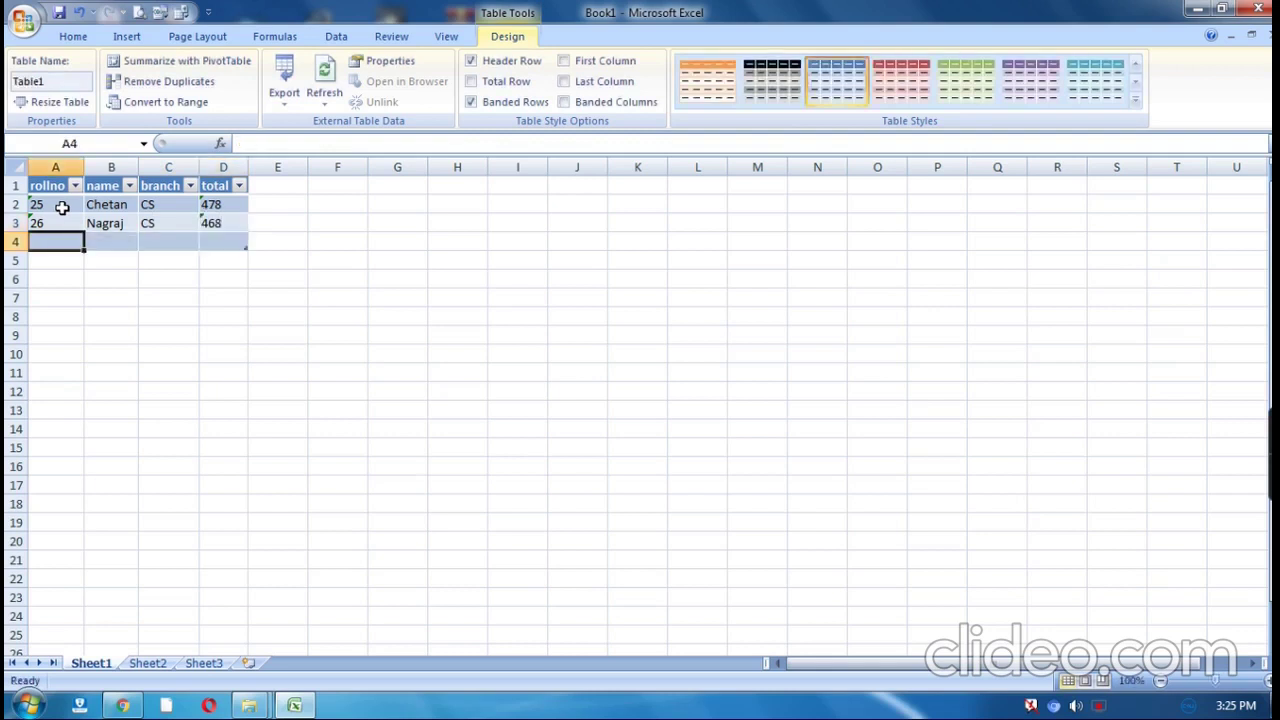
Step: Fill the third table record with rollno 27, the student's first name, branch CM and total 489
{"action": "type", "text": "27"}
{"action": "key", "text": "Tab"}
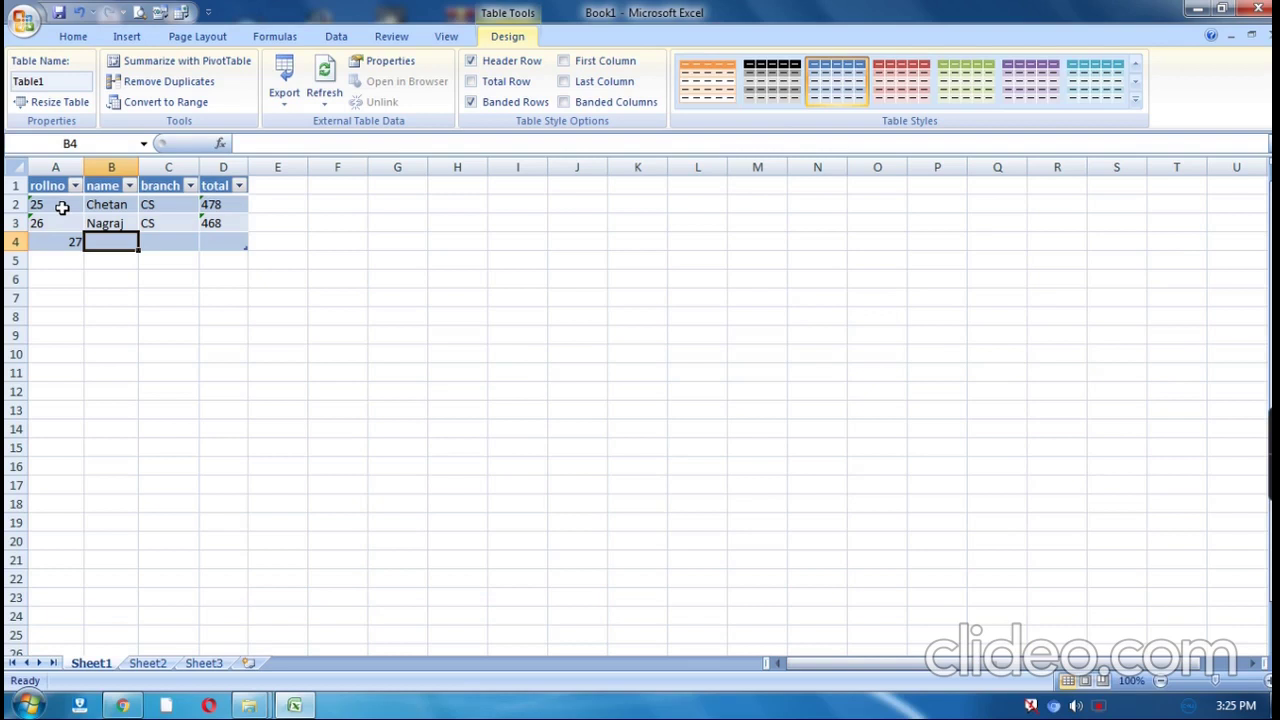
{"action": "type", "text": "Dheera"}
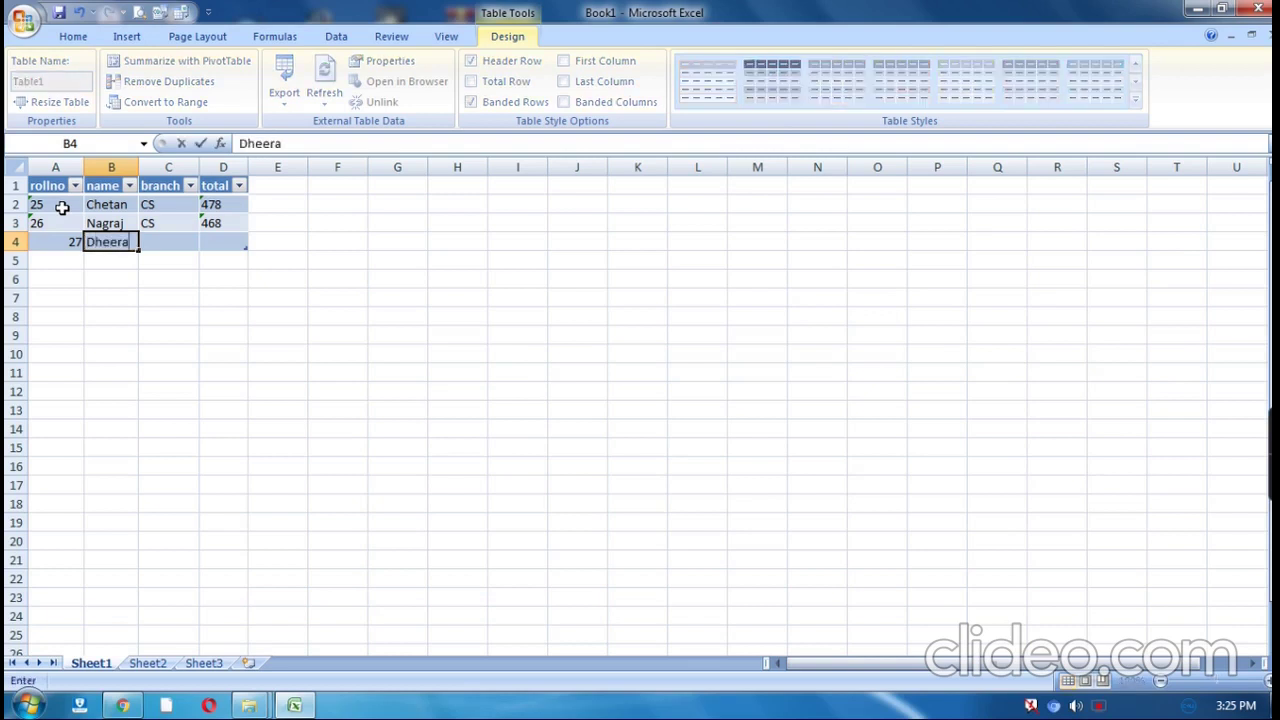
{"action": "type", "text": "j"}
{"action": "key", "text": "Tab"}
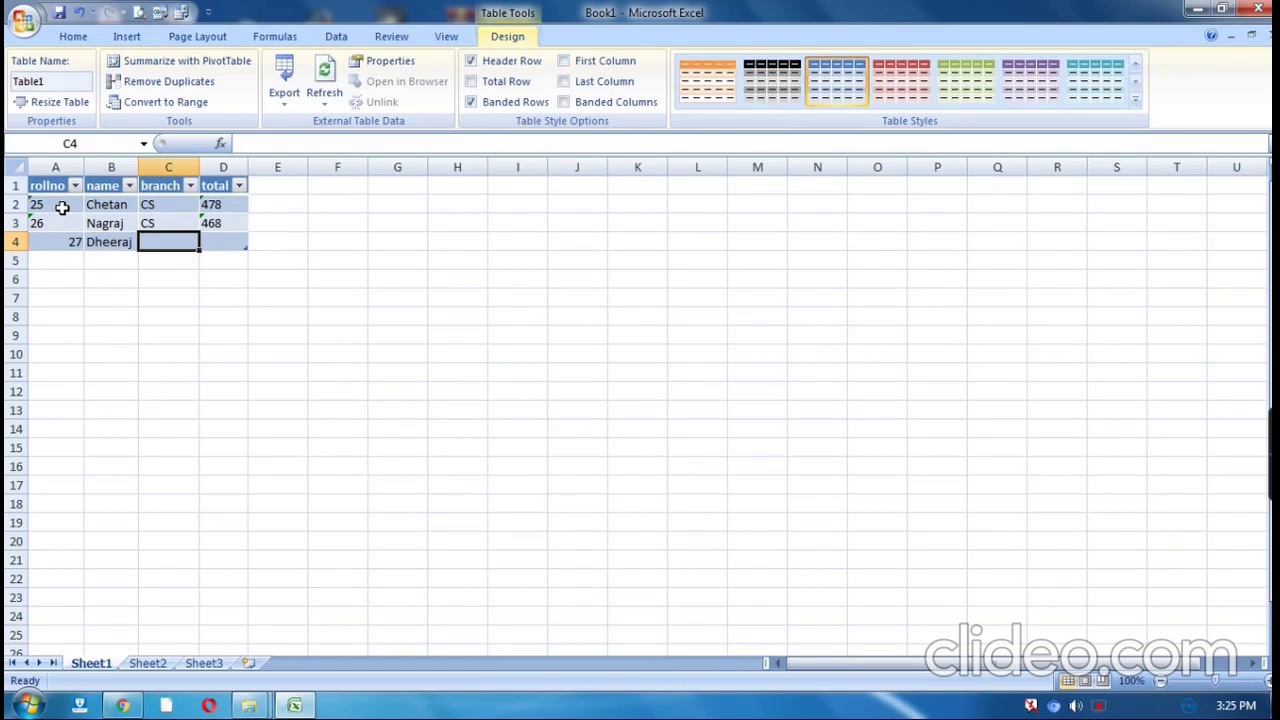
{"action": "type", "text": "CM"}
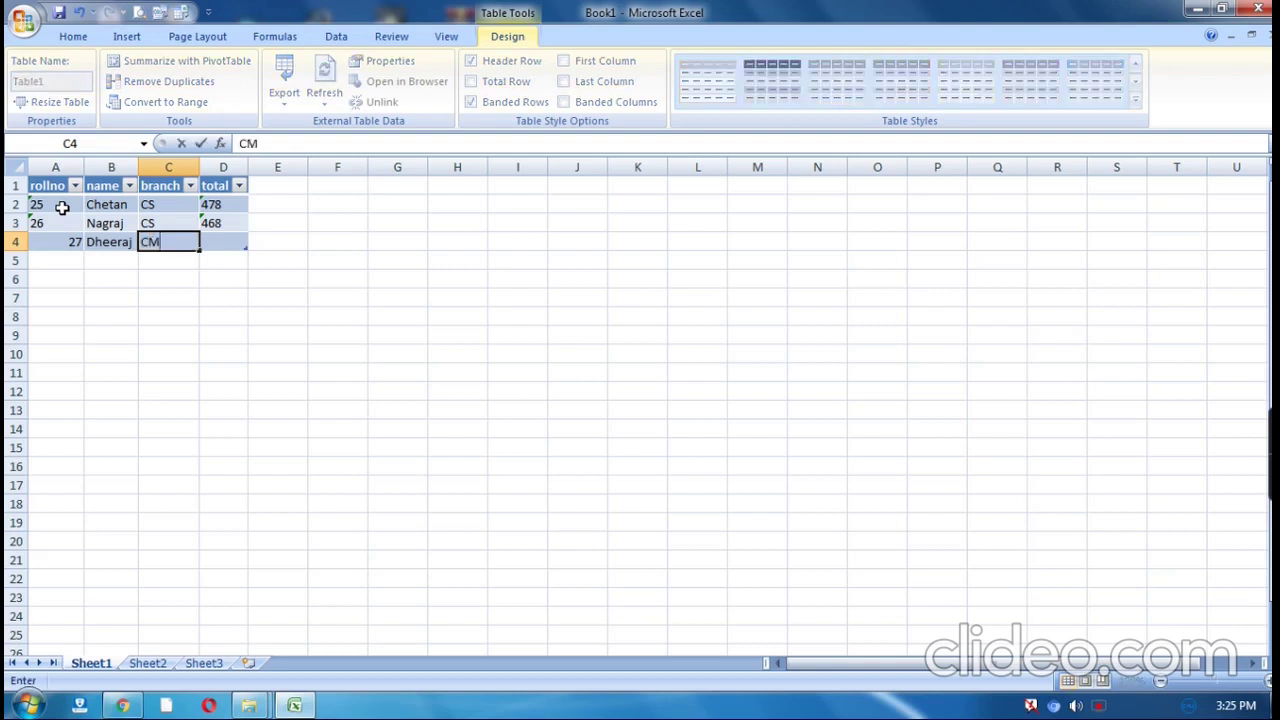
{"action": "key", "text": "Tab"}
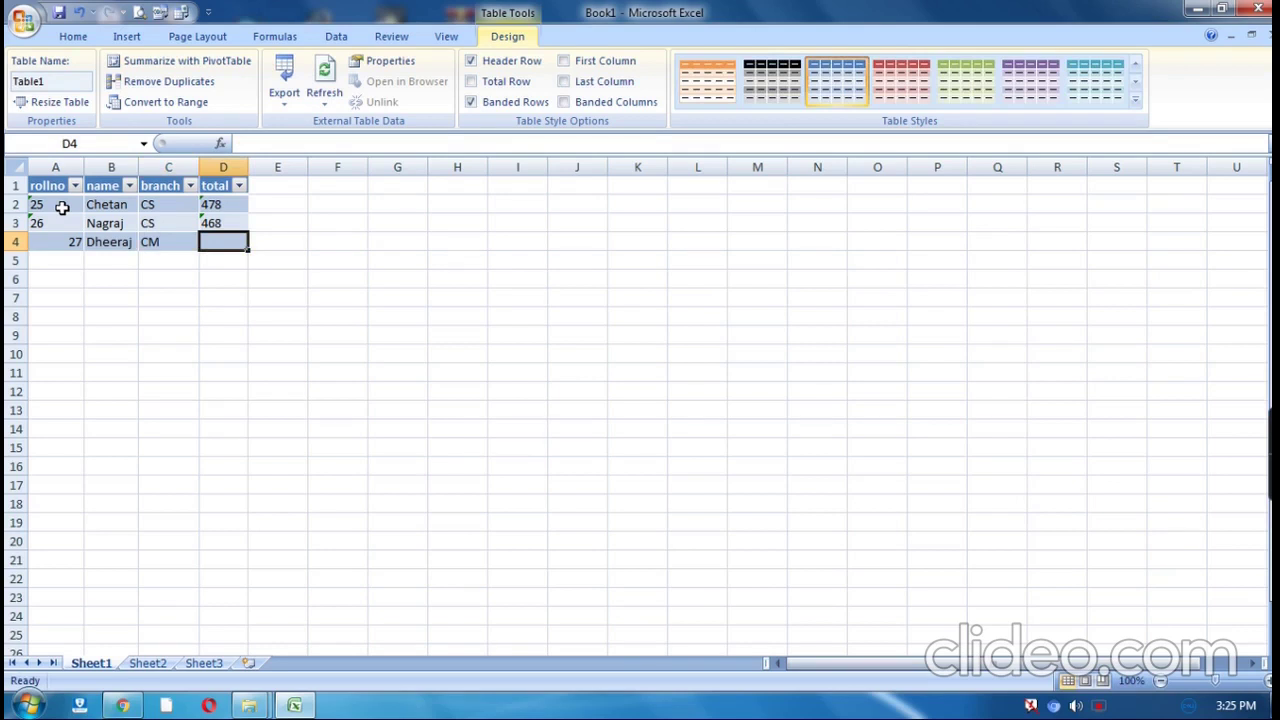
{"action": "type", "text": "489"}
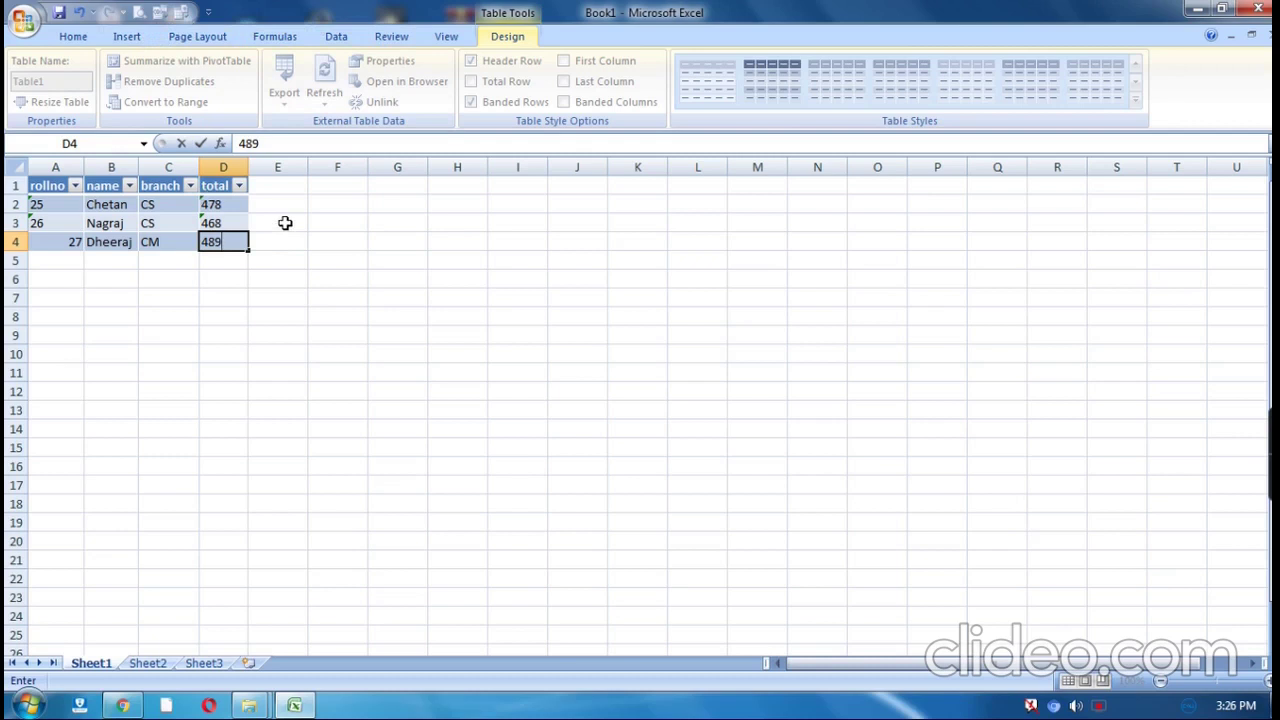
{"action": "key", "text": "Return"}
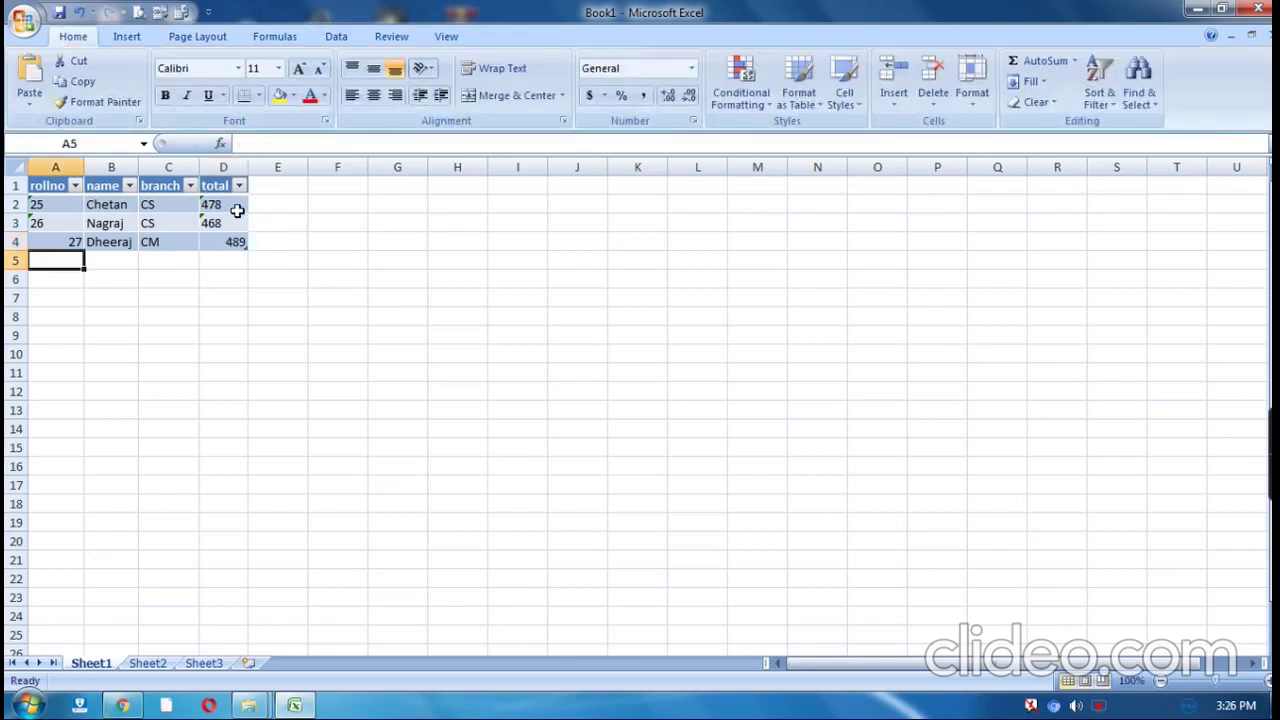
Step: Export the table's XML data to Local Disk (D:) as a file named data
{"action": "left_click", "coordinate": [161, 13]}
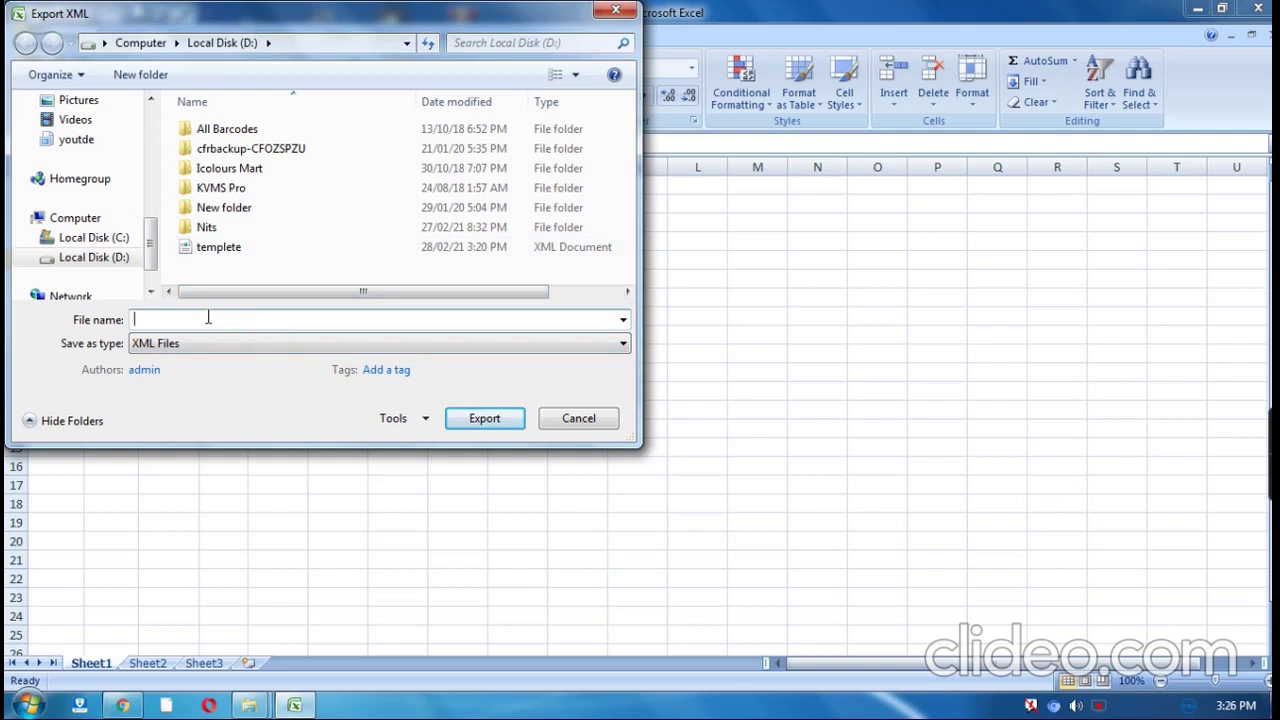
{"action": "type", "text": "data"}
{"action": "left_click", "coordinate": [477, 424]}
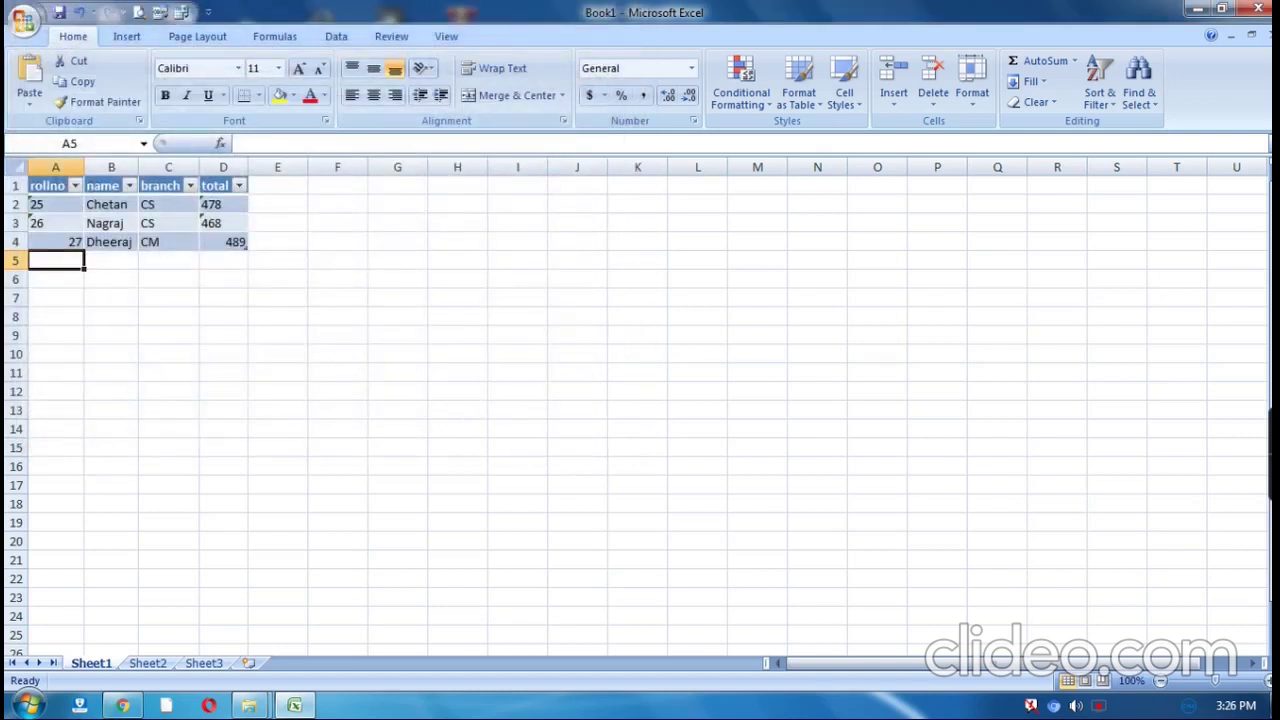
Step: Minimize the workbook, switch to Windows Explorer and locate the exported data XML file on Local Disk (D:)
{"action": "left_click", "coordinate": [1197, 10]}
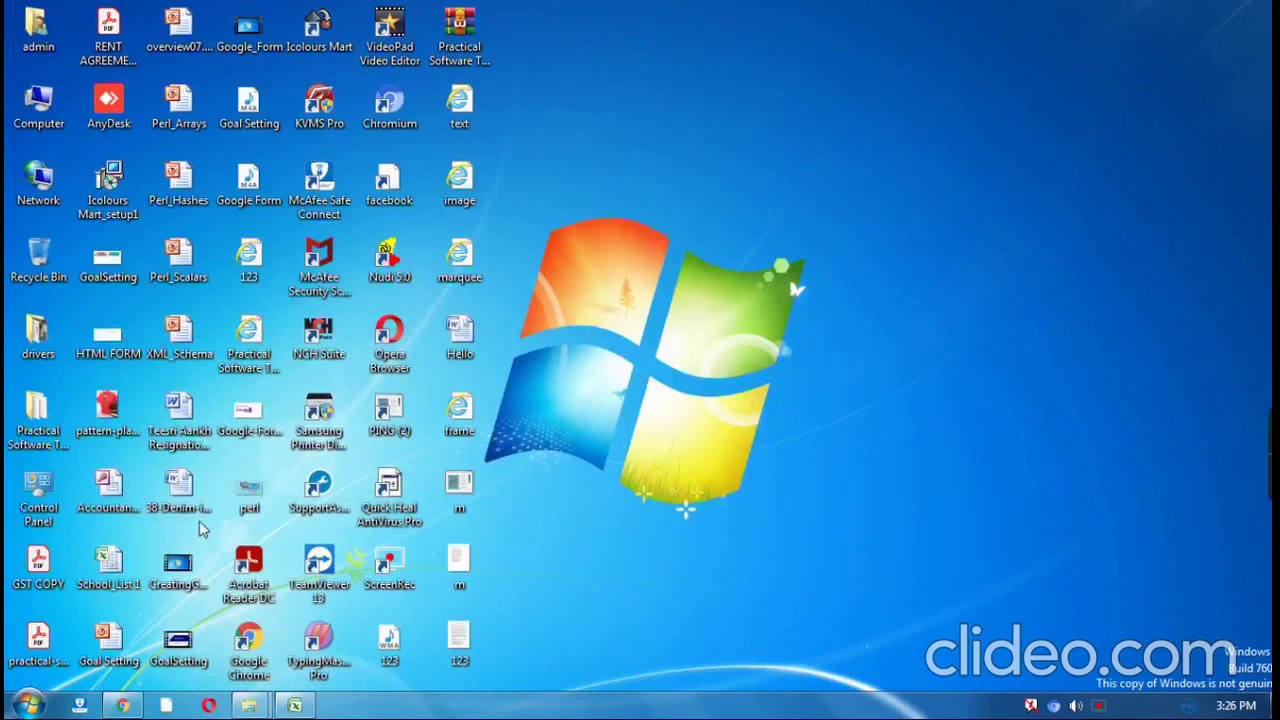
{"action": "double_click", "coordinate": [55, 118]}
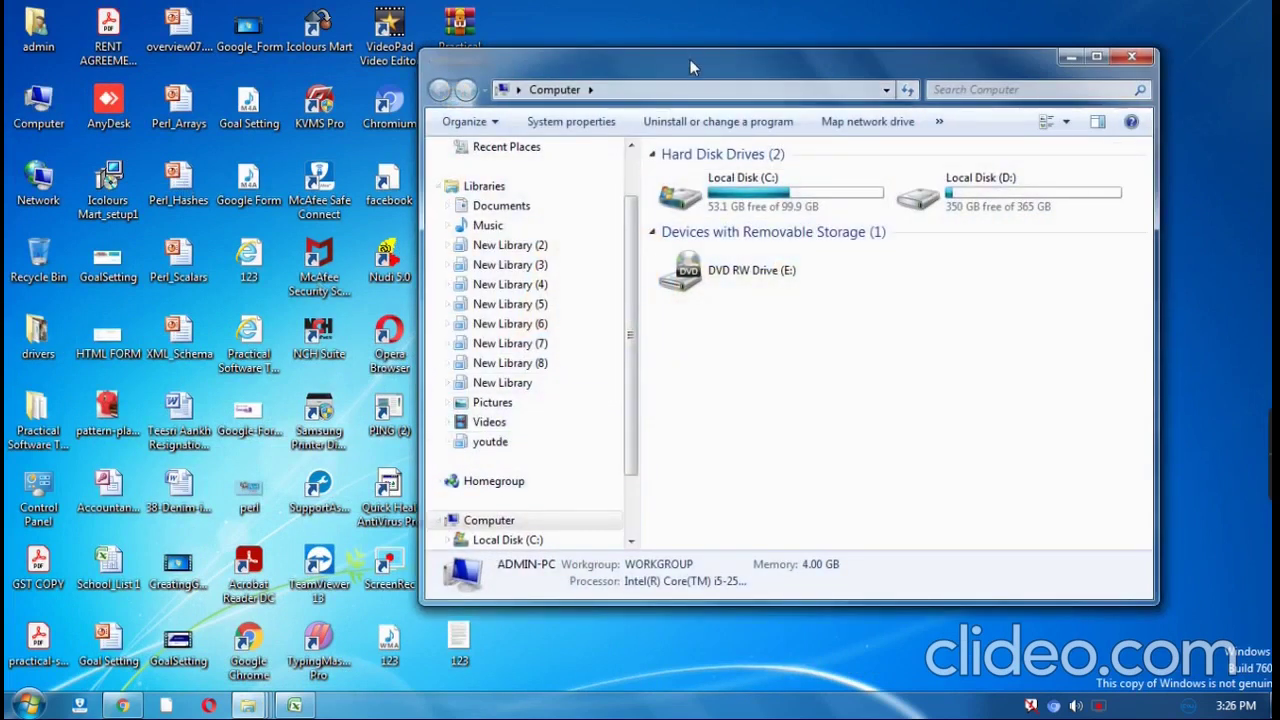
{"action": "double_click", "coordinate": [690, 59]}
{"action": "left_click", "coordinate": [100, 574]}
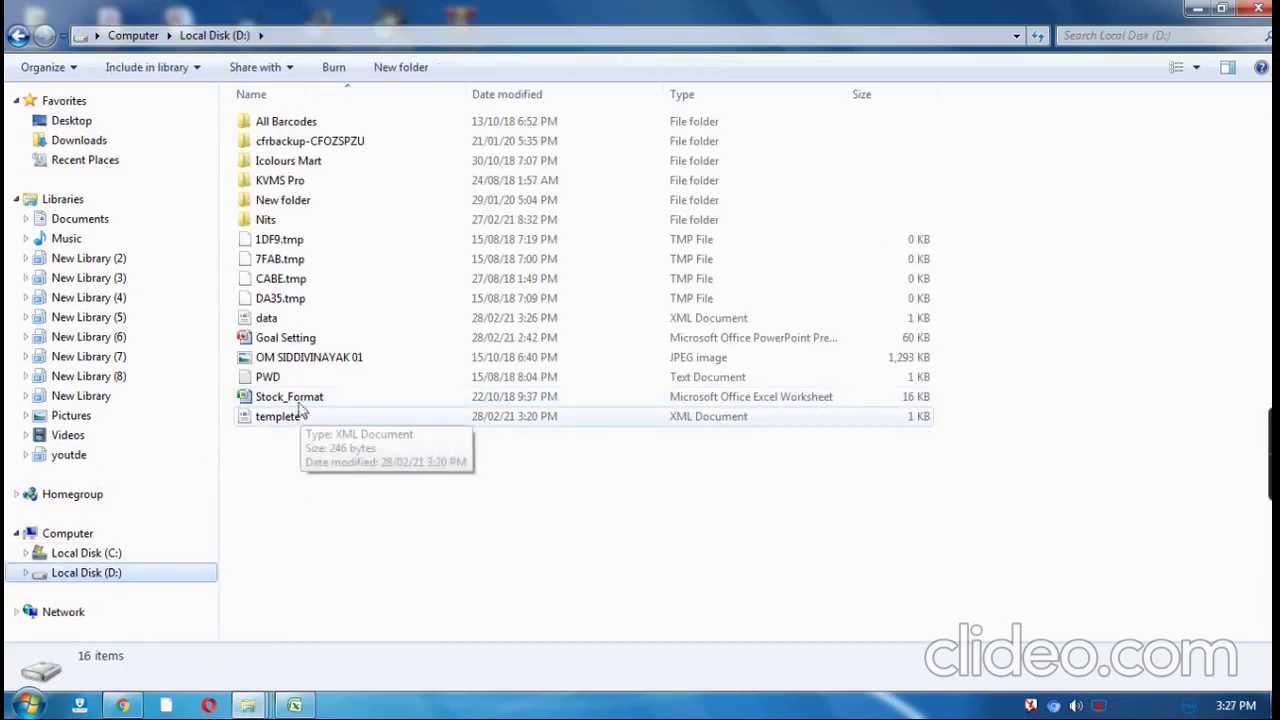
{"action": "left_click", "coordinate": [276, 320]}
{"action": "left_click", "coordinate": [295, 420]}
{"action": "left_click", "coordinate": [276, 320]}
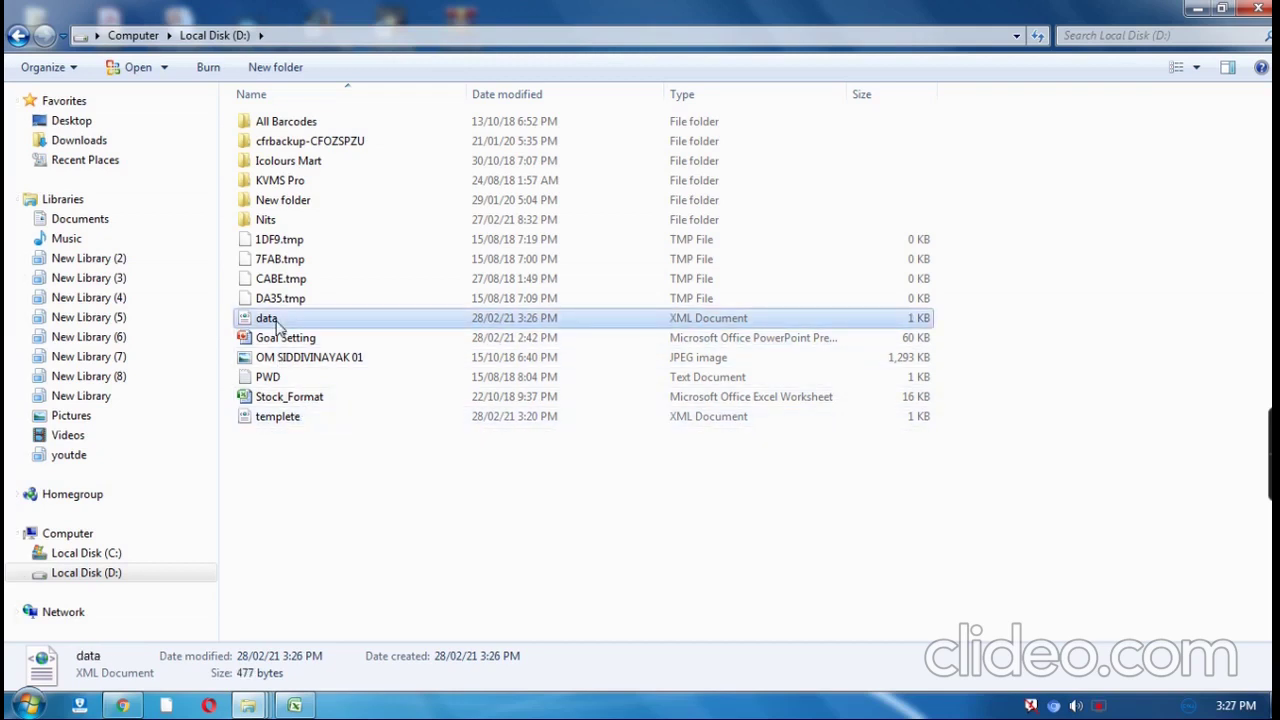
Step: Open the data XML file with Internet Explorer as its default program and review the exported student records
{"action": "right_click", "coordinate": [280, 327]}
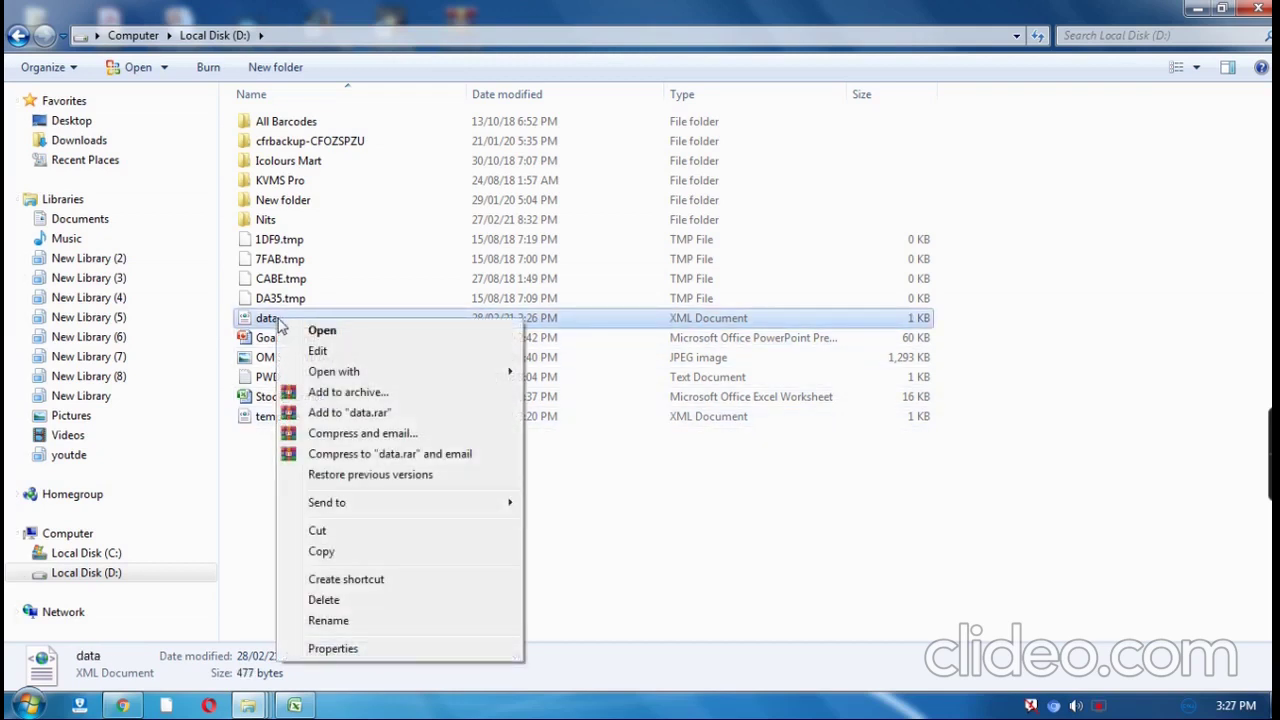
{"action": "mouse_move", "coordinate": [342, 376]}
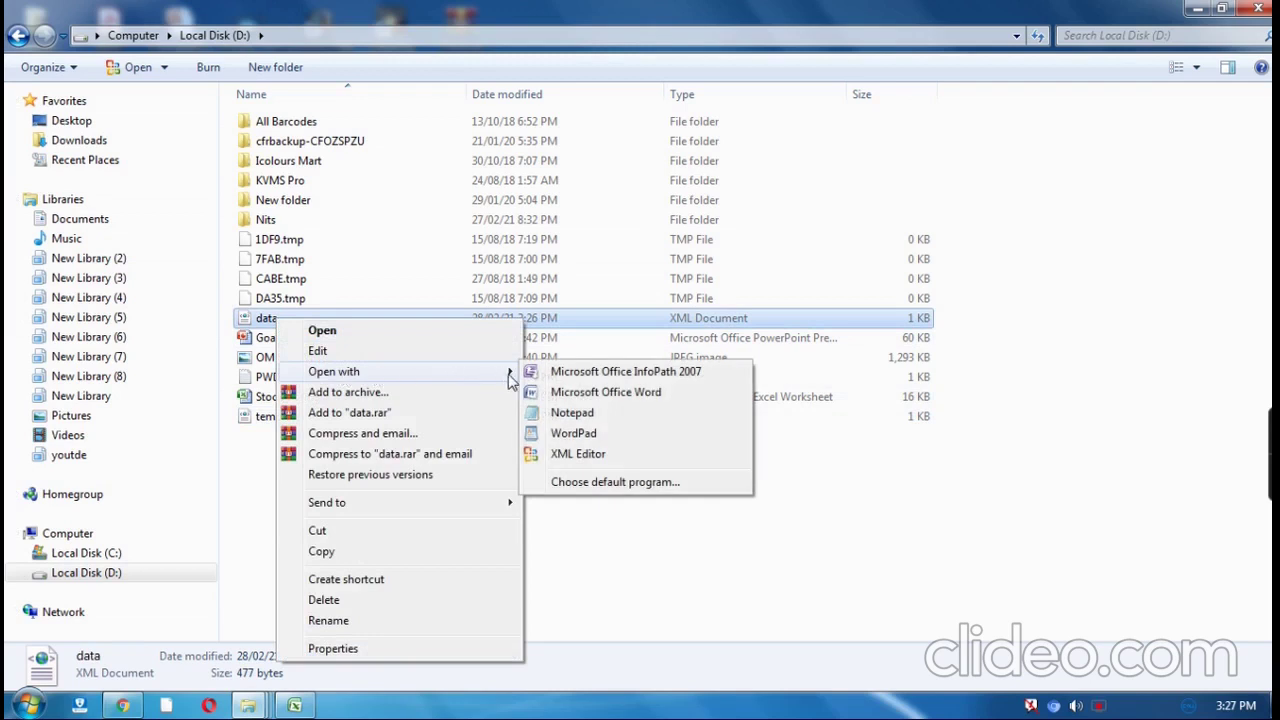
{"action": "left_click", "coordinate": [596, 484]}
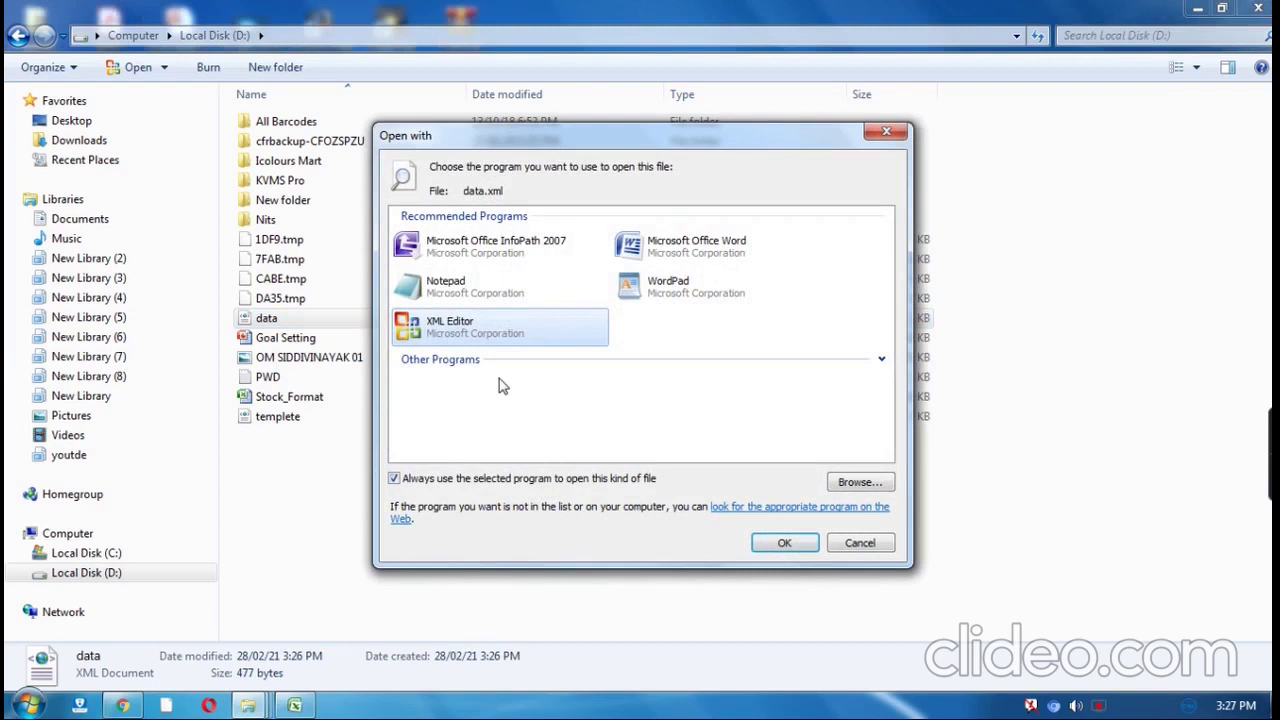
{"action": "left_click", "coordinate": [881, 360]}
{"action": "scroll", "coordinate": [645, 372], "scroll_direction": "down", "scroll_amount": 2}
{"action": "left_click", "coordinate": [685, 277]}
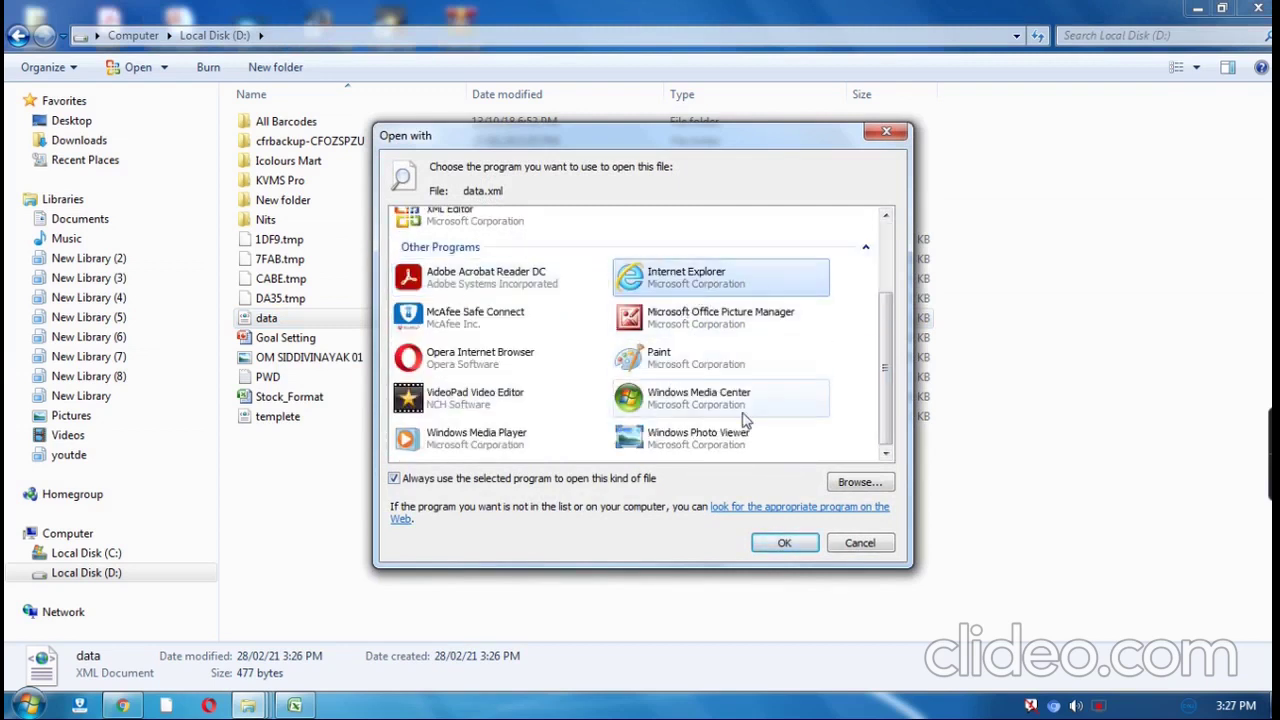
{"action": "left_click", "coordinate": [786, 543]}
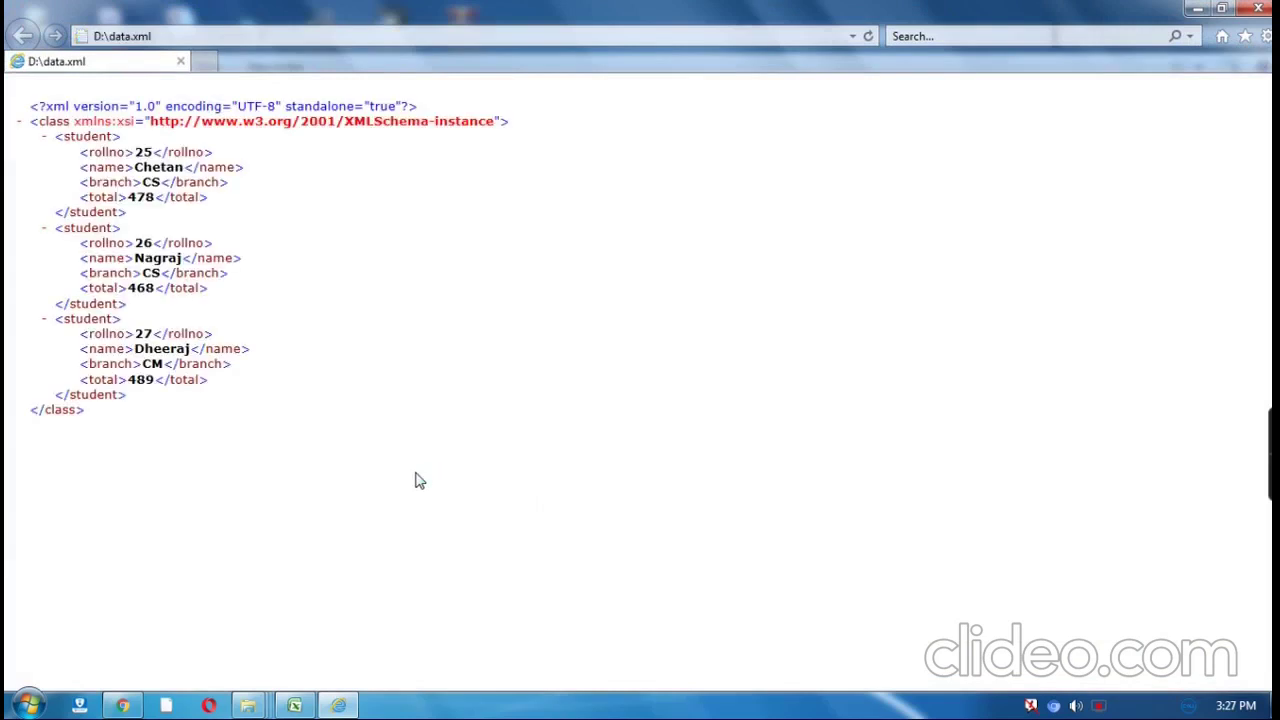
{"action": "left_click_drag", "start_coordinate": [45, 105], "coordinate": [308, 376]}
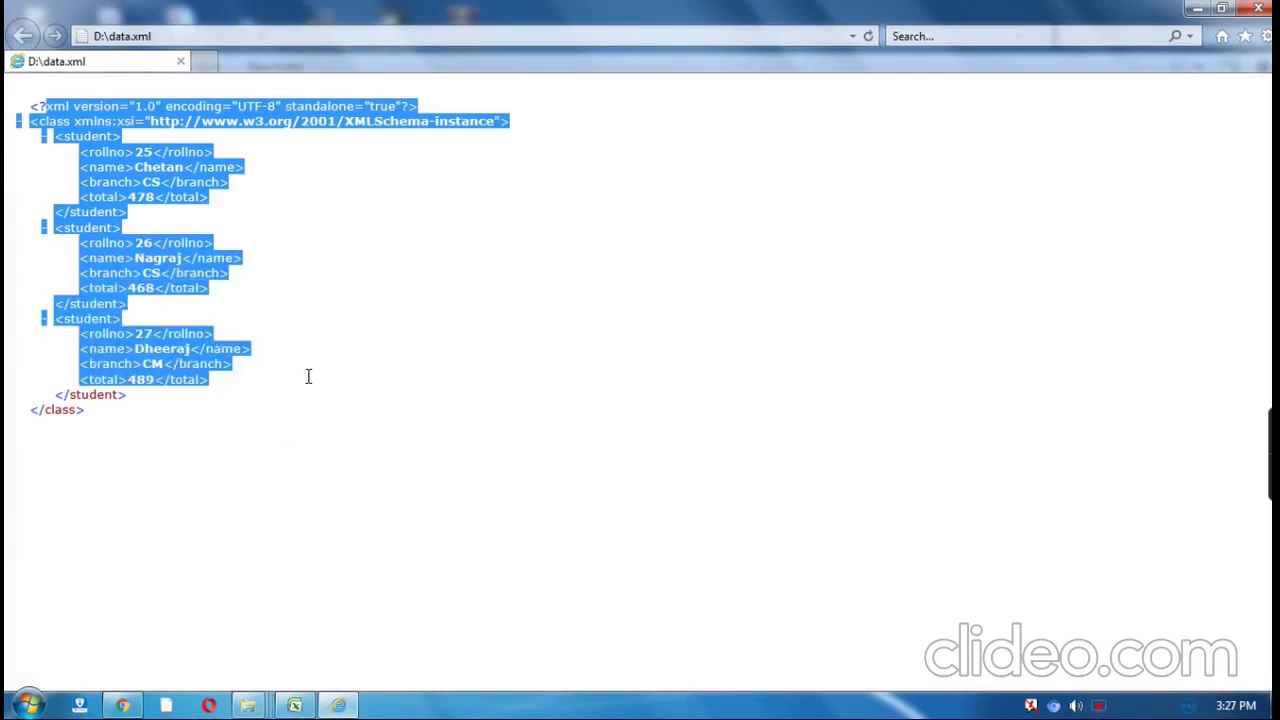
{"action": "left_click", "coordinate": [397, 291]}
{"action": "left_click_drag", "start_coordinate": [135, 151], "coordinate": [152, 152]}
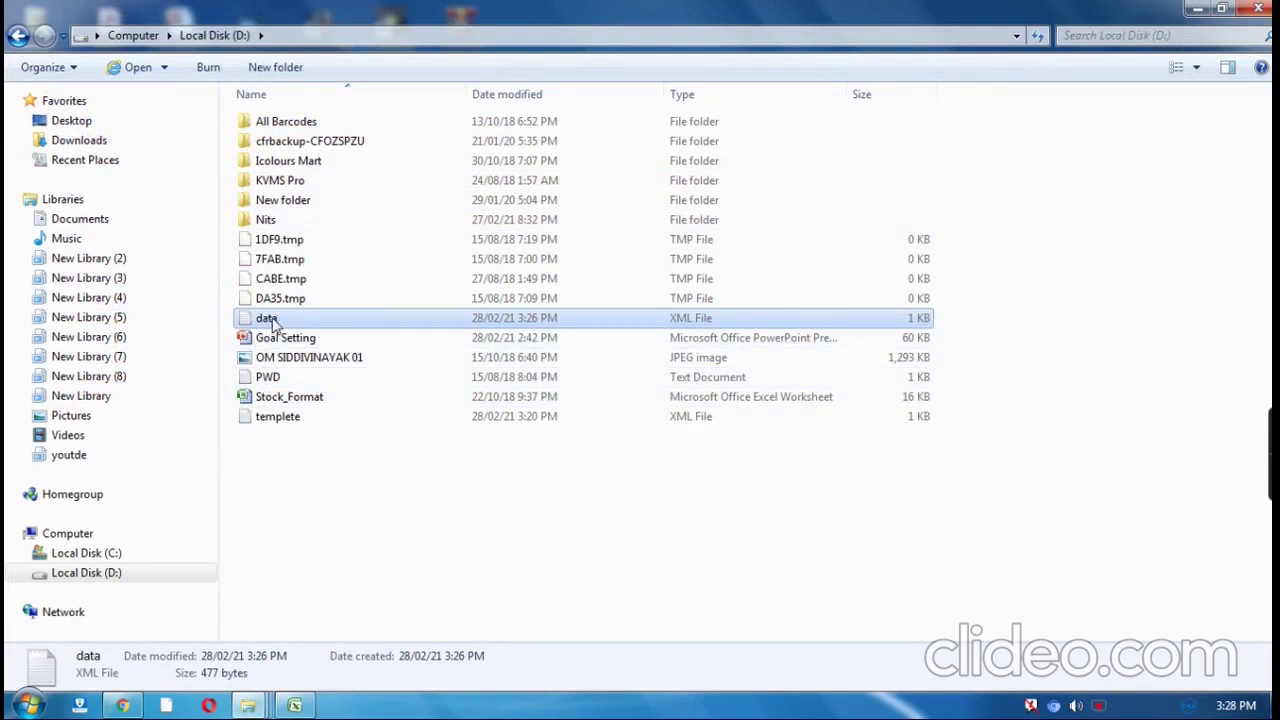
Step: Close the Book1 workbook in Excel without saving and start Microsoft Office Excel 2007 again
{"action": "left_click", "coordinate": [294, 705]}
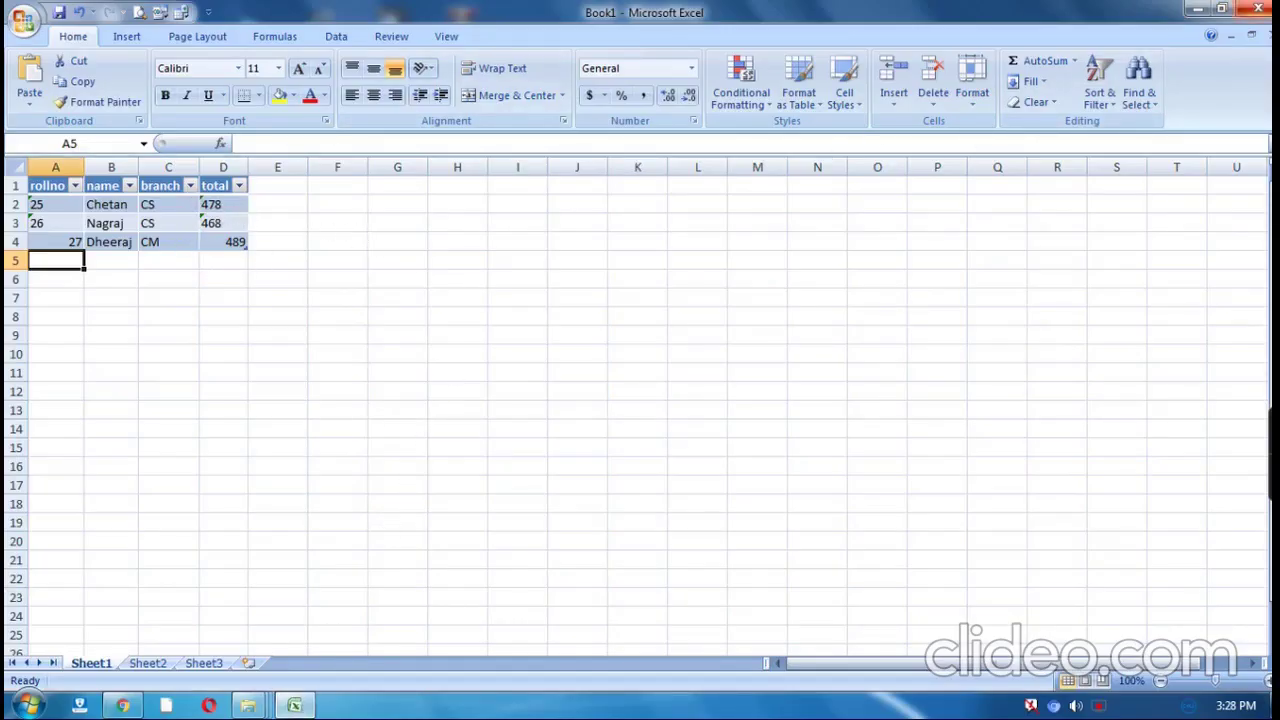
{"action": "left_click", "coordinate": [1258, 8]}
{"action": "left_click", "coordinate": [643, 402]}
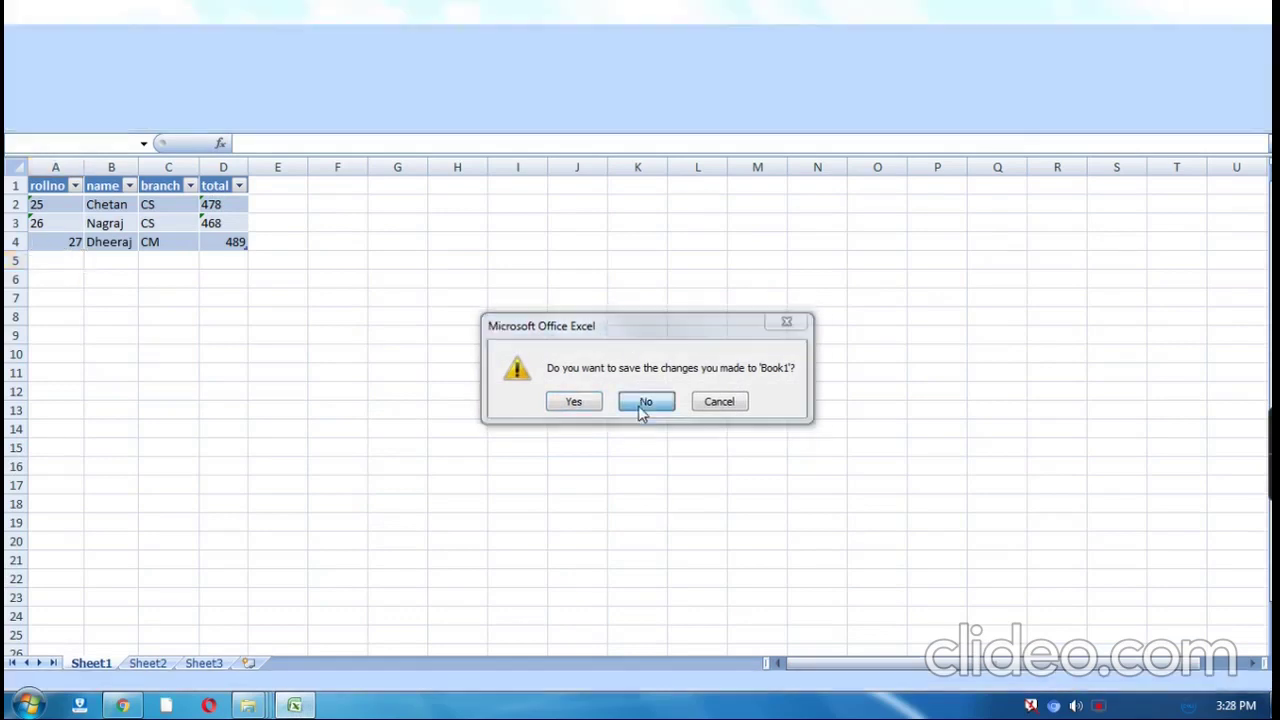
{"action": "left_click", "coordinate": [28, 705]}
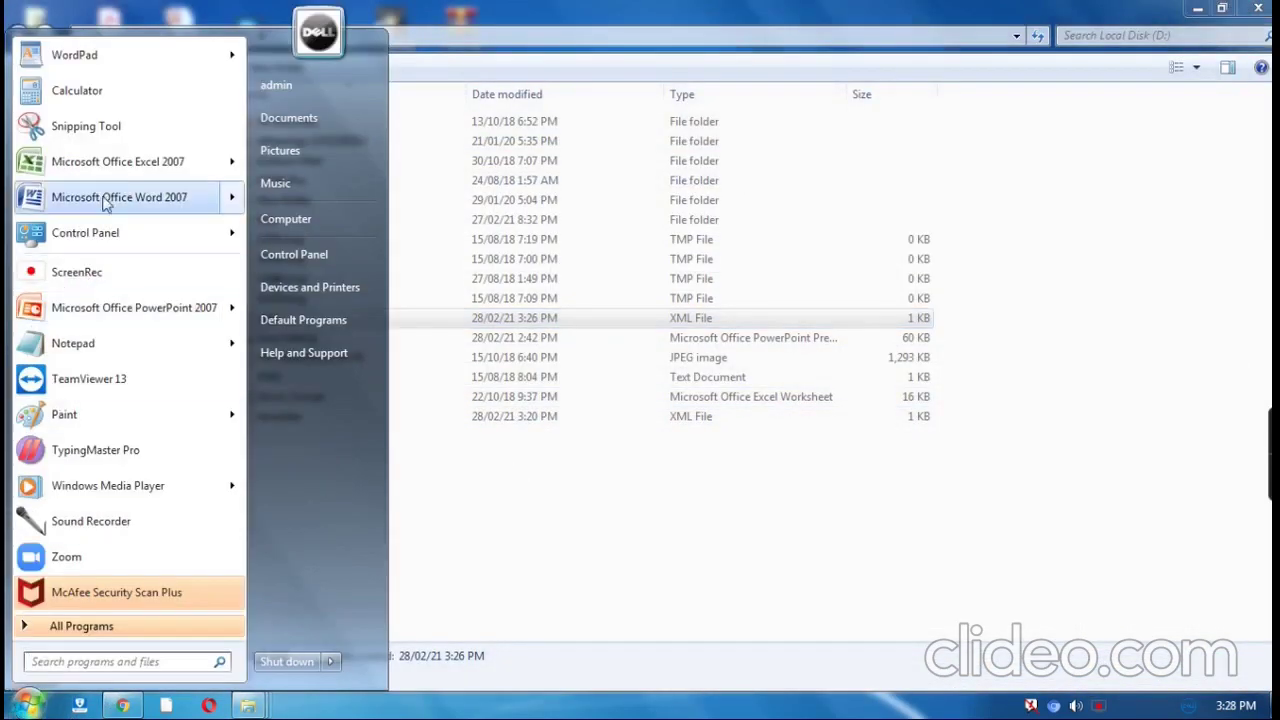
{"action": "left_click", "coordinate": [109, 162]}
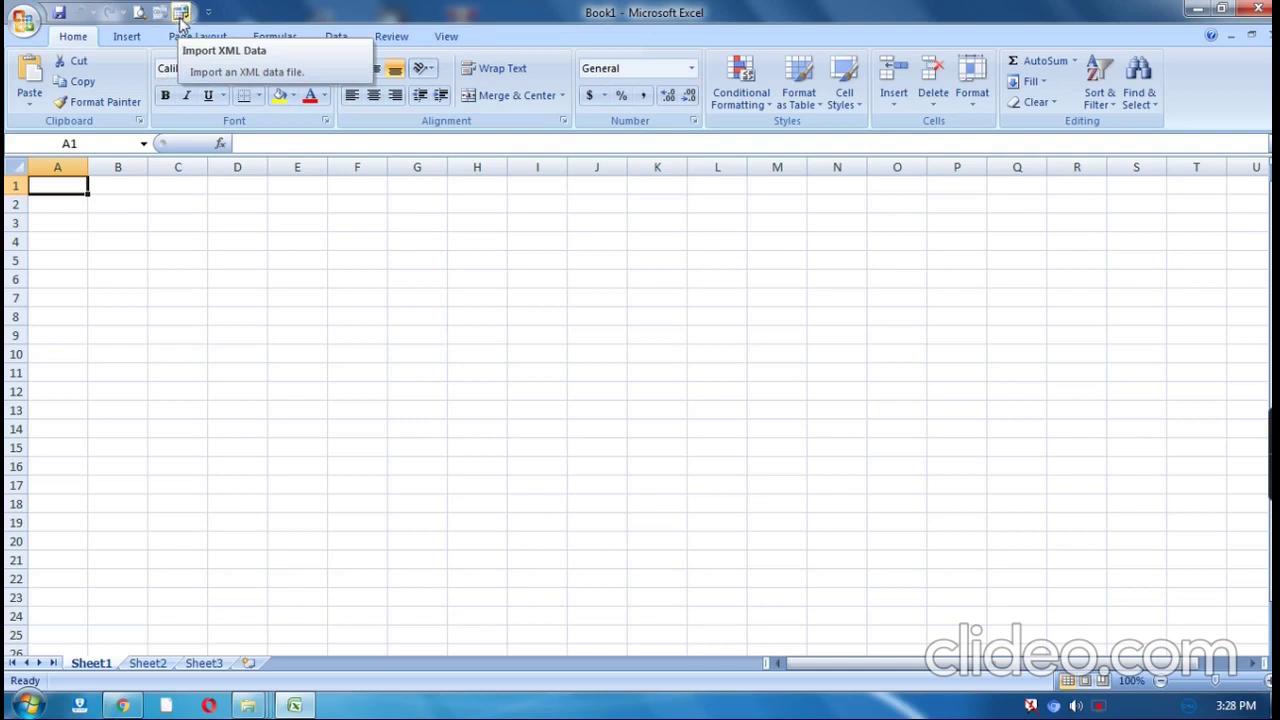
Step: Import the XML file data from Local Disk (D:) as an XML table at cell A1 of the existing worksheet
{"action": "left_click", "coordinate": [181, 14]}
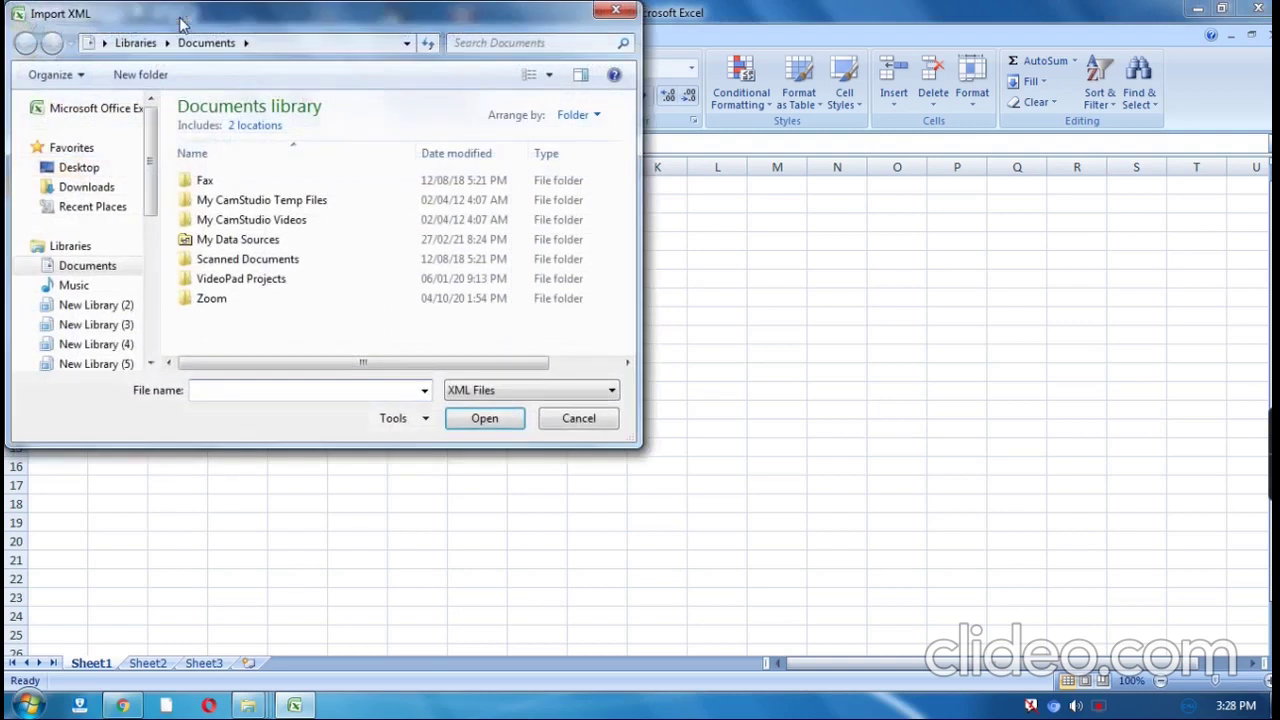
{"action": "scroll", "coordinate": [145, 350], "scroll_direction": "down", "scroll_amount": 6}
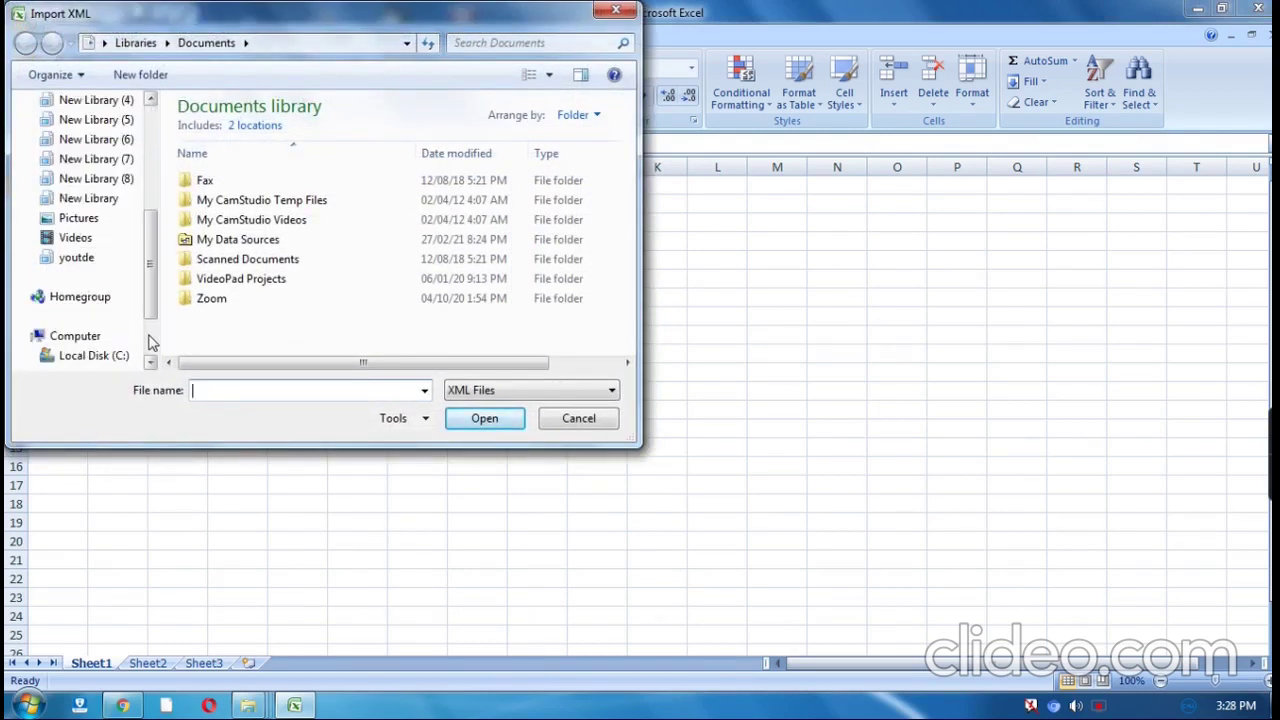
{"action": "left_click", "coordinate": [119, 300]}
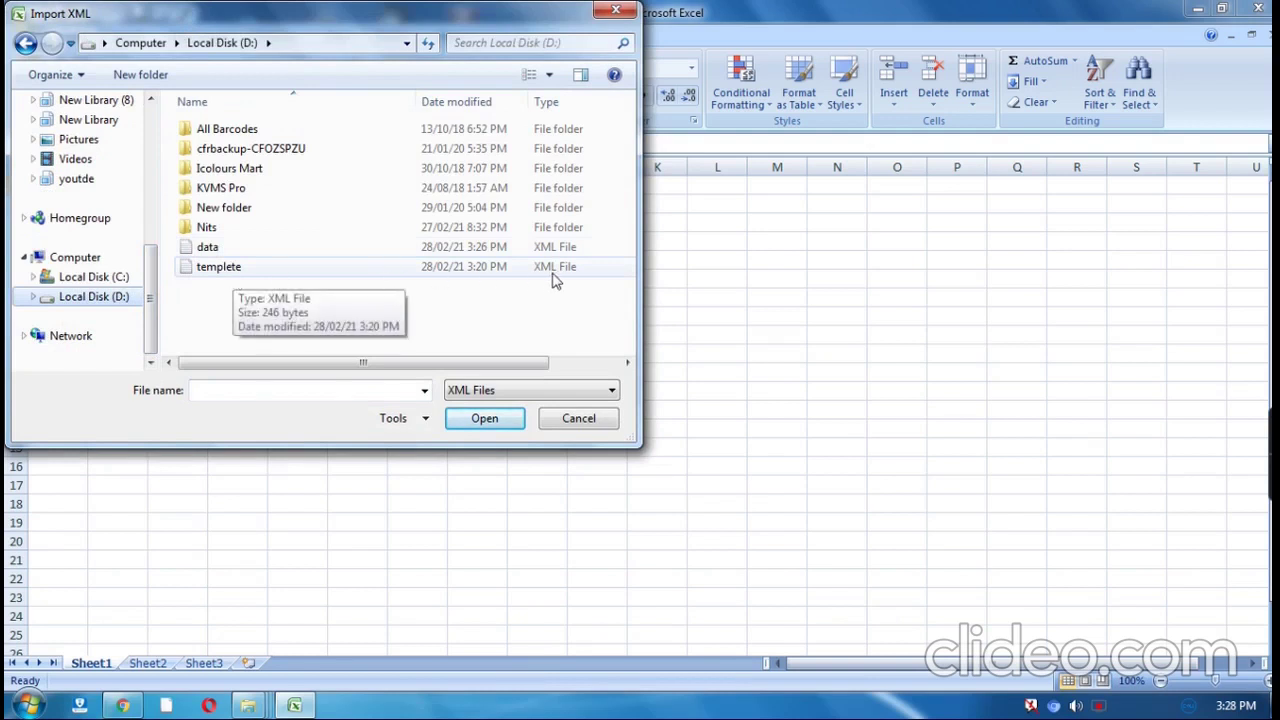
{"action": "left_click", "coordinate": [287, 252]}
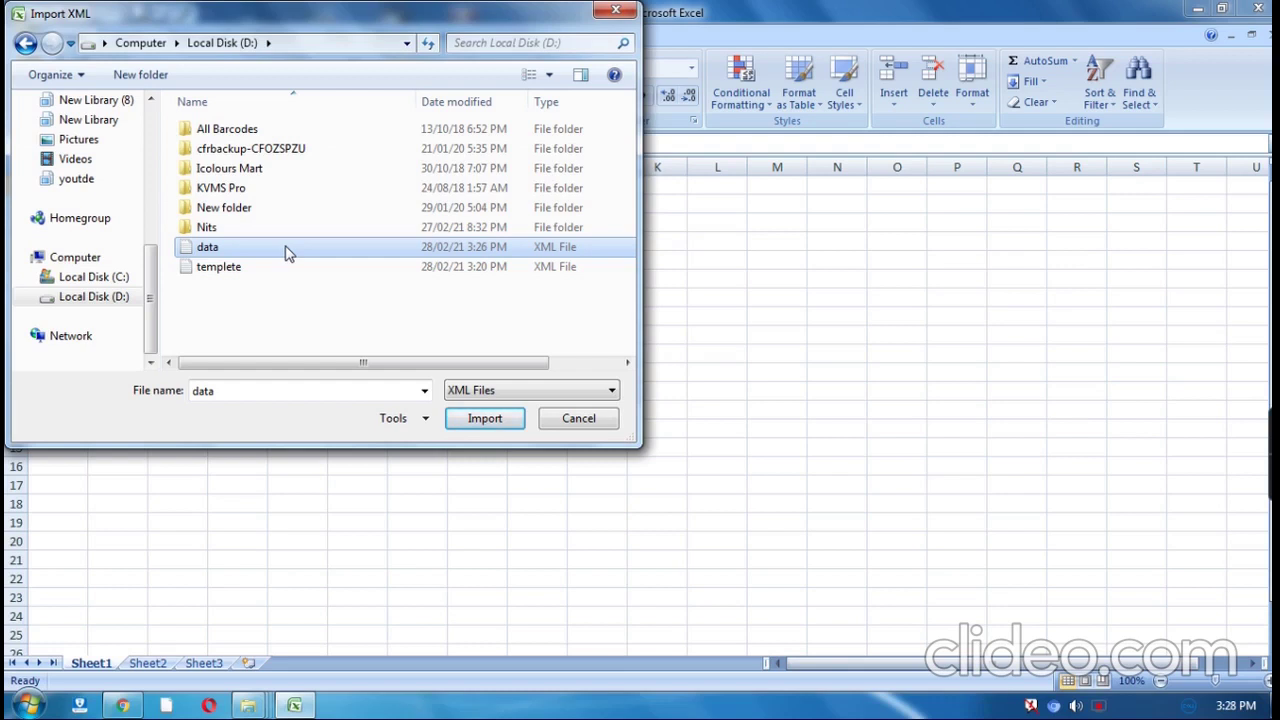
{"action": "left_click", "coordinate": [287, 253]}
{"action": "left_click", "coordinate": [490, 424]}
{"action": "left_click", "coordinate": [490, 424]}
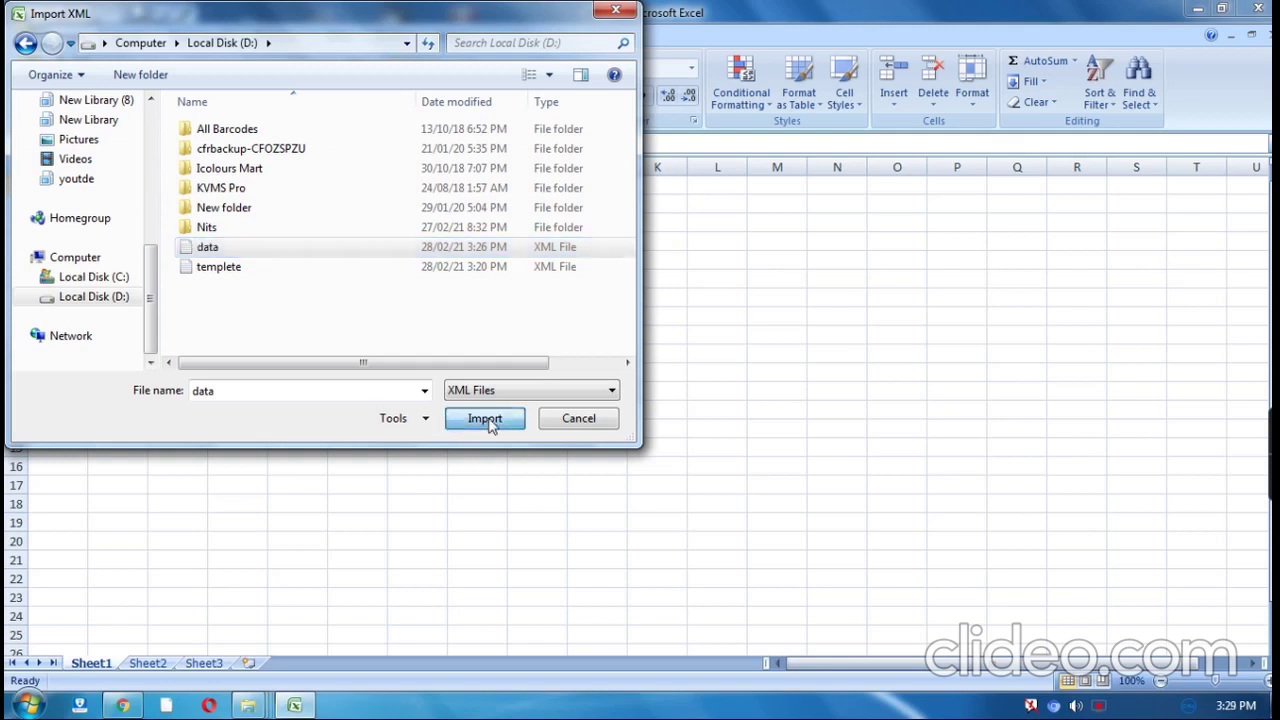
{"action": "left_click", "coordinate": [780, 333]}
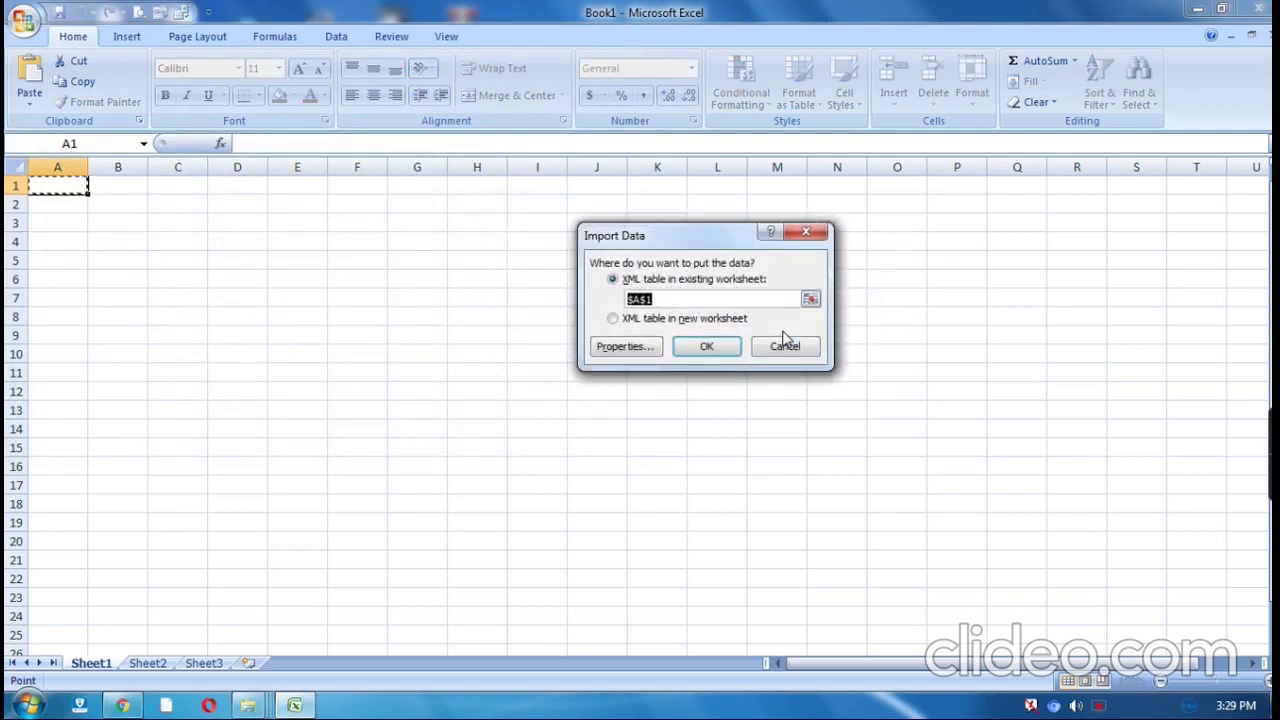
{"action": "left_click", "coordinate": [716, 345]}
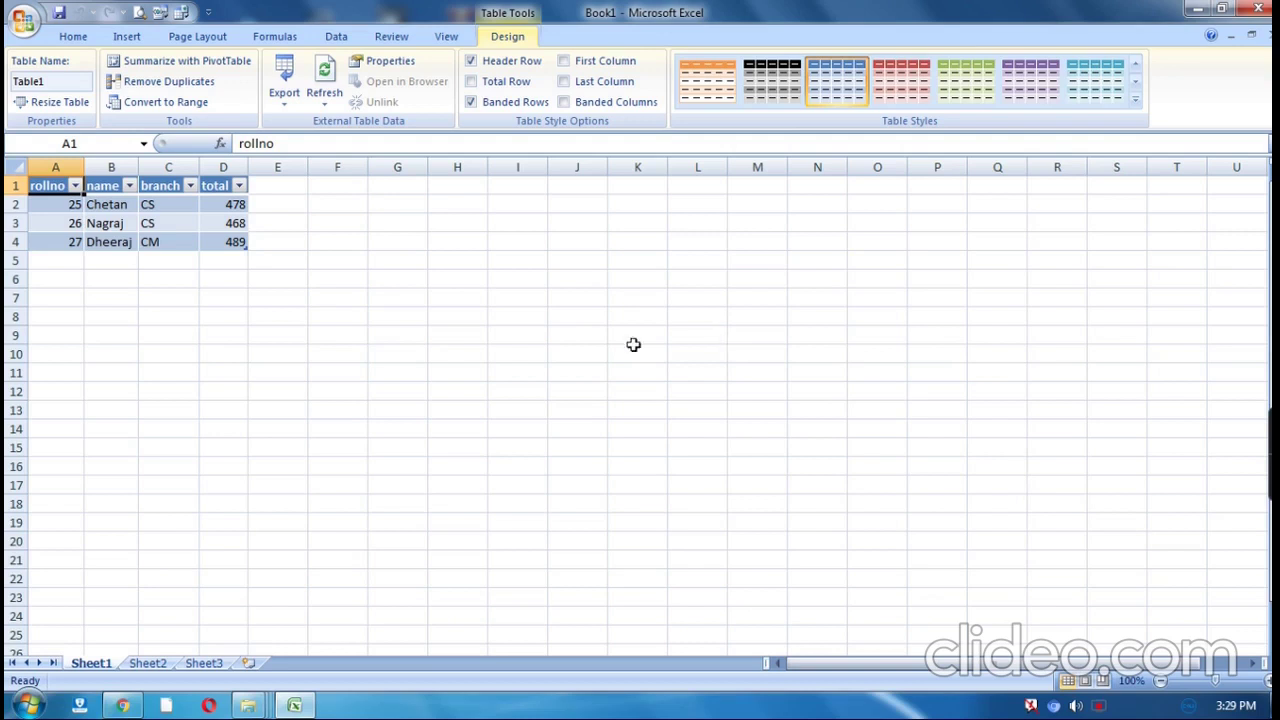
Step: Add a student record in row 5 with rollno 28, the student's name, branch Phy and total 465
{"action": "left_click", "coordinate": [78, 259]}
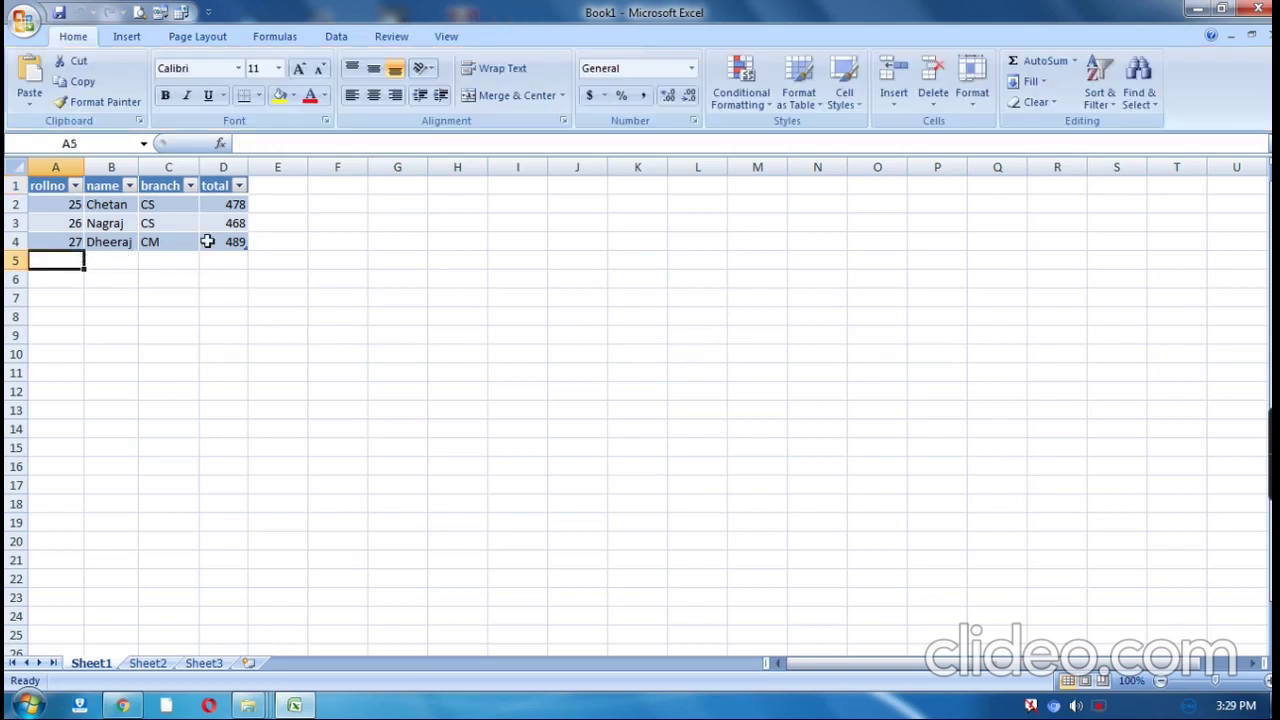
{"action": "type", "text": "28"}
{"action": "key", "text": "Tab"}
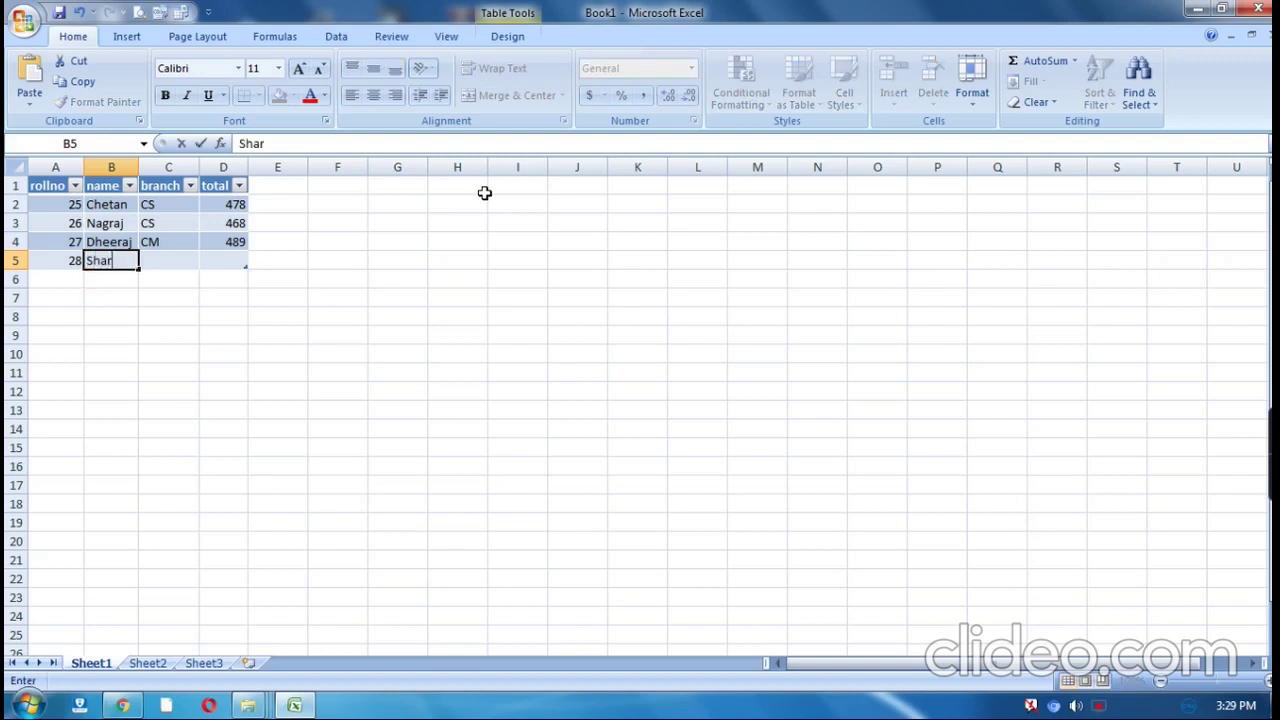
{"action": "type", "text": "yay"}
{"action": "type", "text": "anayy"}
{"action": "key", "text": "Tab"}
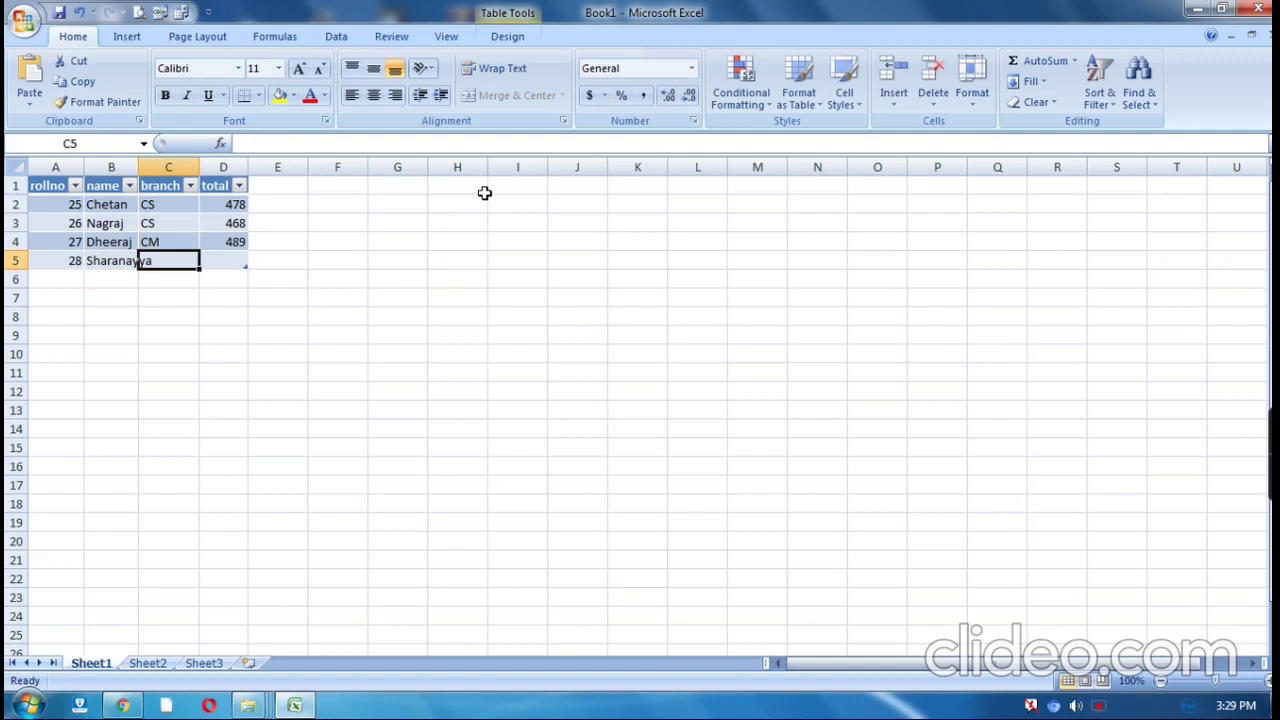
{"action": "type", "text": "Phy"}
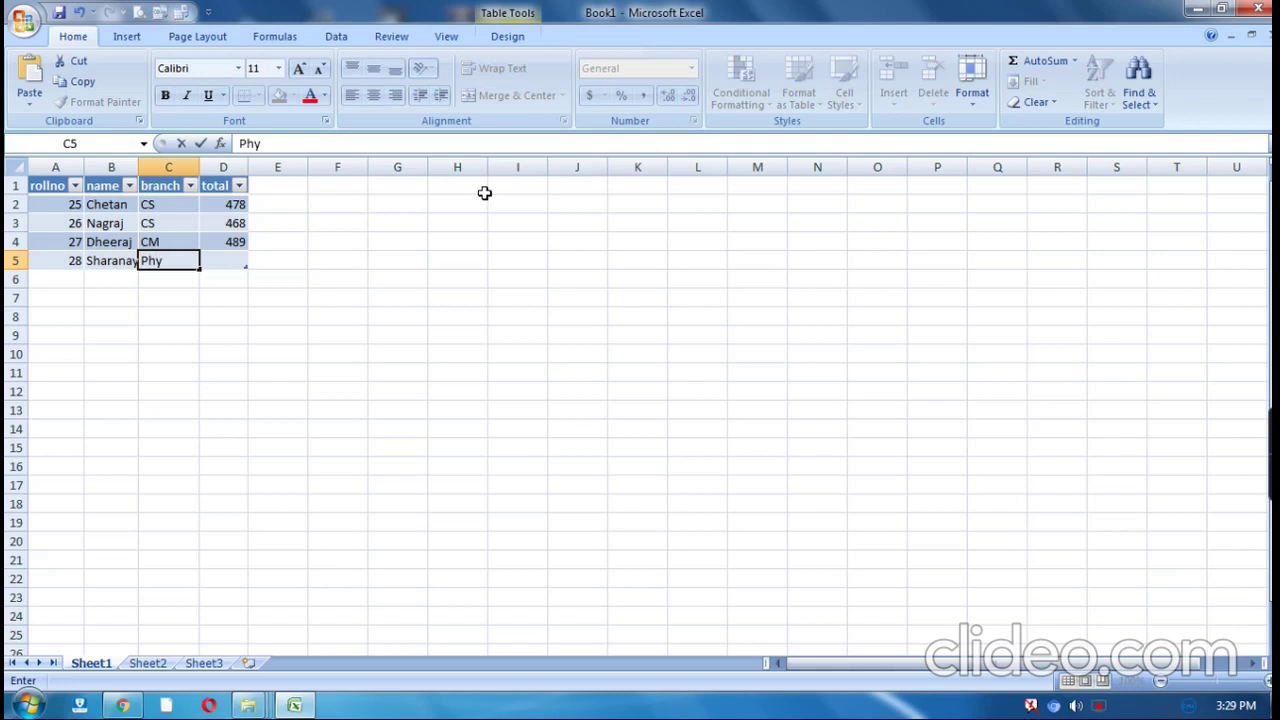
{"action": "key", "text": "Tab"}
{"action": "type", "text": "7"}
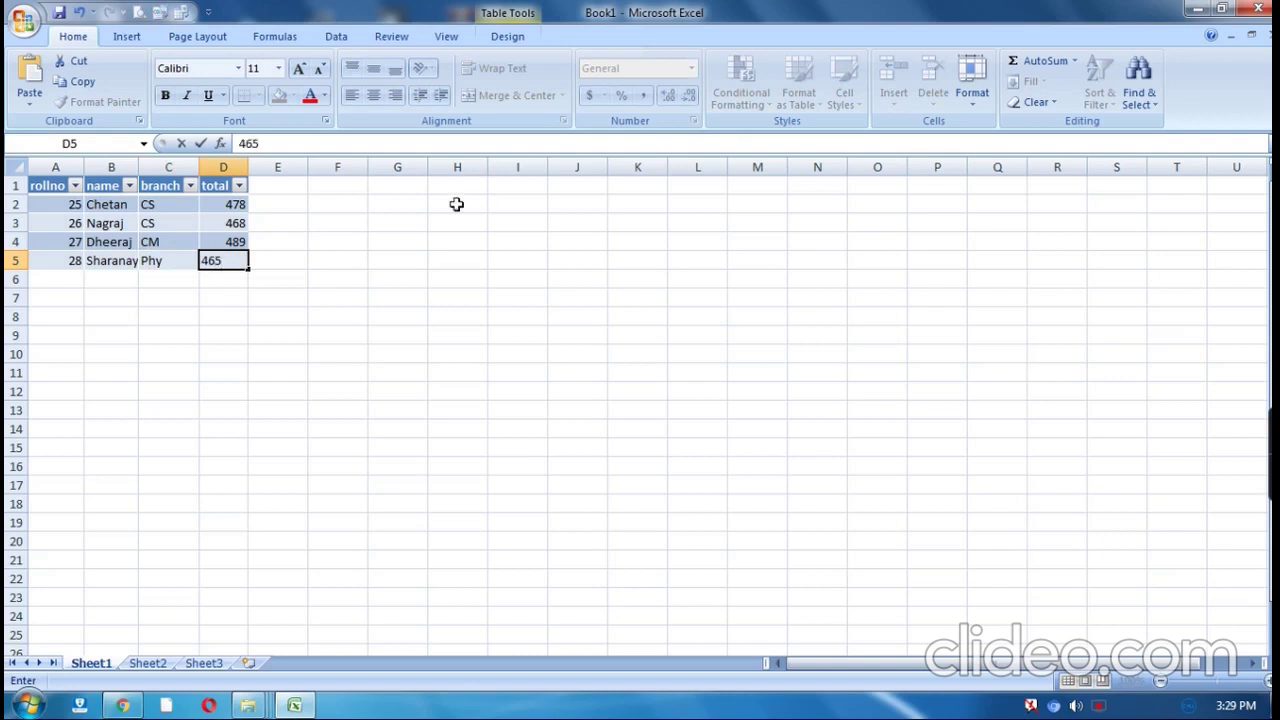
{"action": "key", "text": "Tab"}
Step: Add a student record in row 6 with rollno 29, the student's name, branch Che and total 463
{"action": "type", "text": "29"}
{"action": "key", "text": "Tab"}
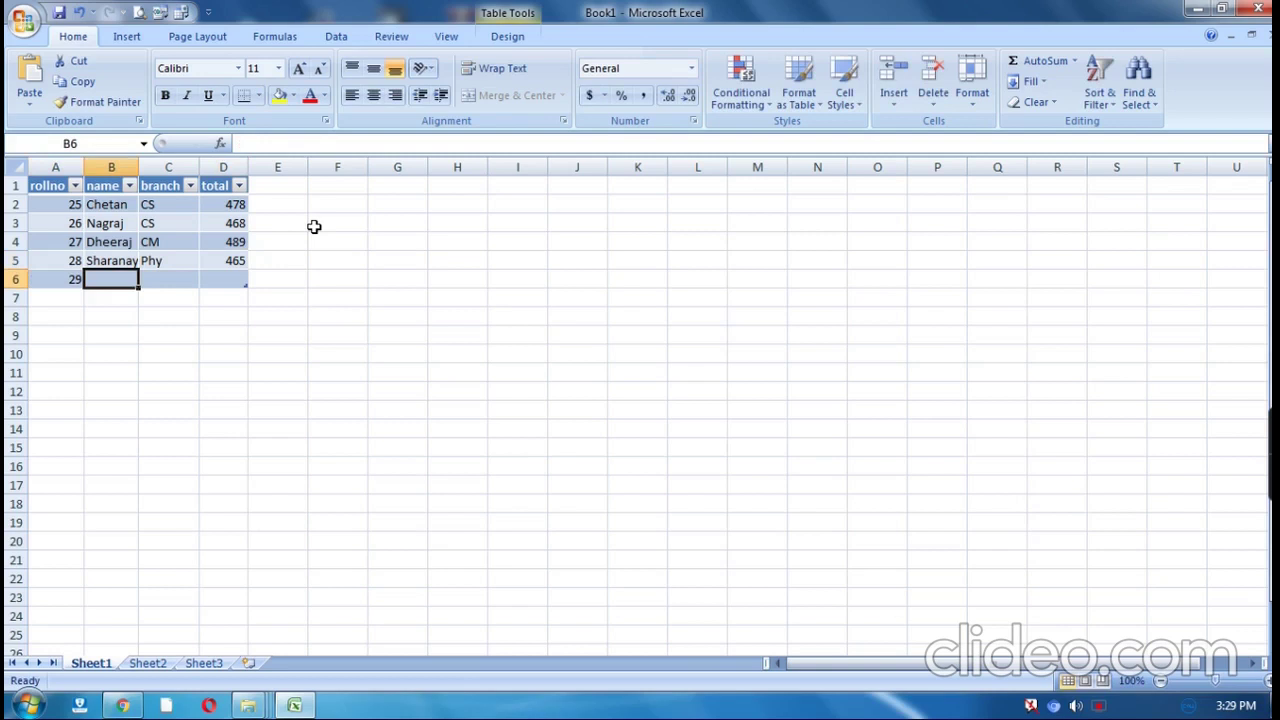
{"action": "type", "text": "ja"}
{"action": "type", "text": "jay"}
{"action": "key", "text": "Tab"}
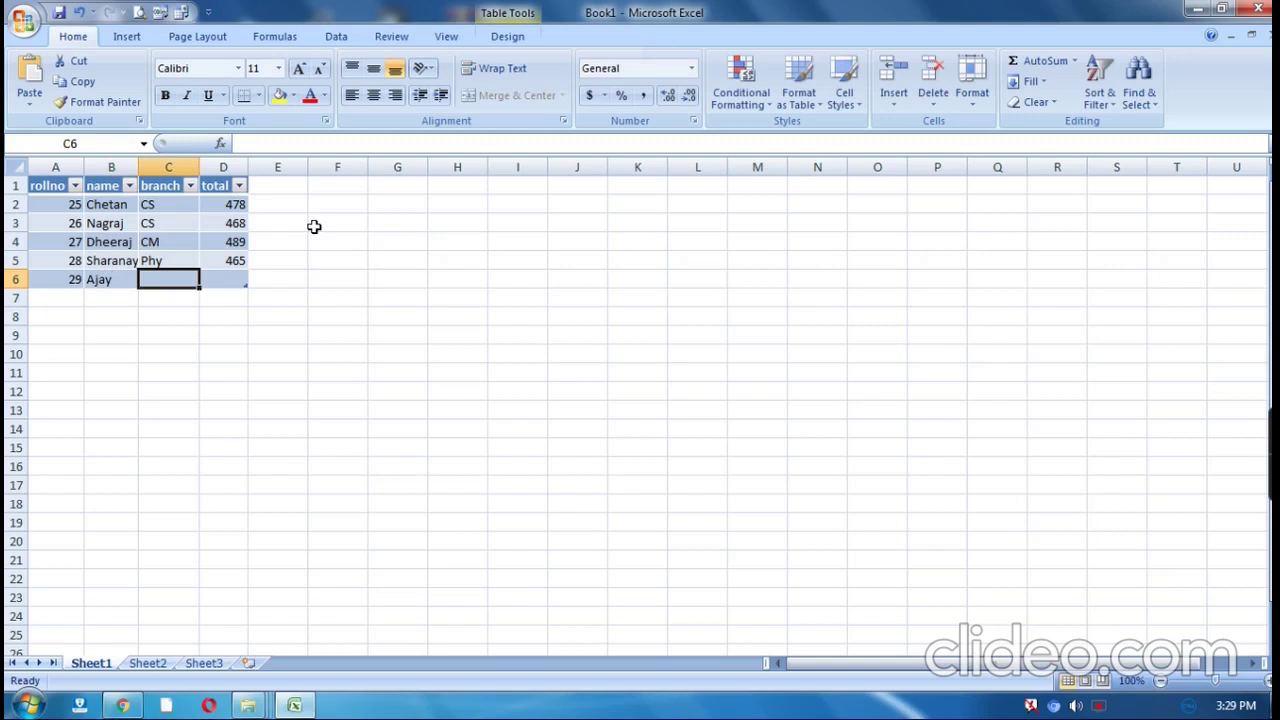
{"action": "type", "text": "Che"}
{"action": "key", "text": "Tab"}
{"action": "type", "text": "4"}
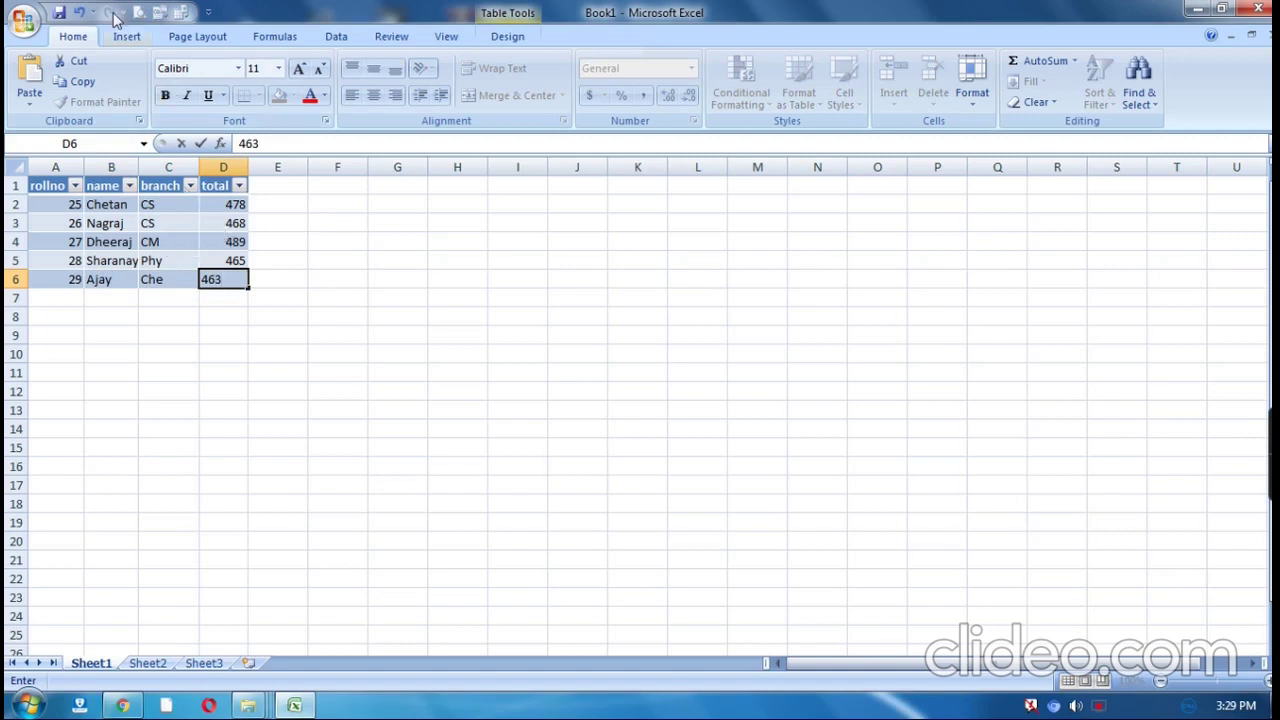
{"action": "left_click", "coordinate": [59, 12]}
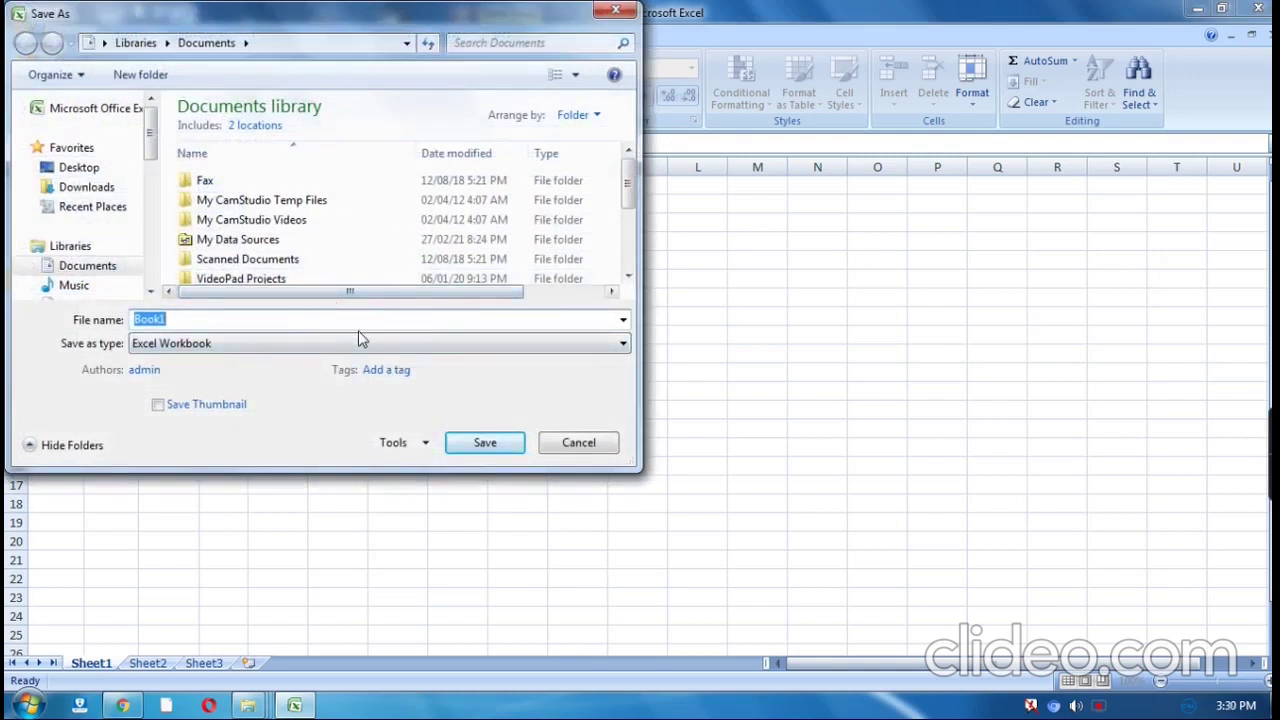
{"action": "left_click", "coordinate": [578, 442]}
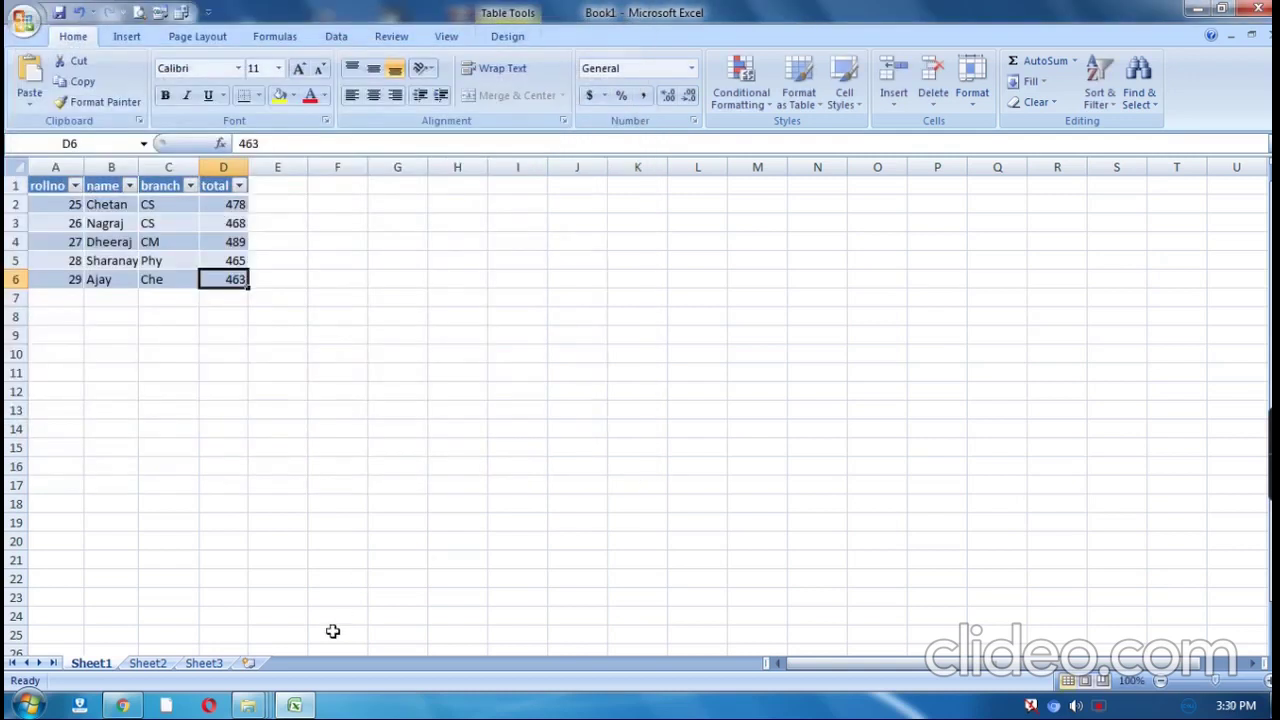
Step: Switch to Windows Explorer, open the data XML file with Internet Explorer and check its student records
{"action": "left_click", "coordinate": [248, 706]}
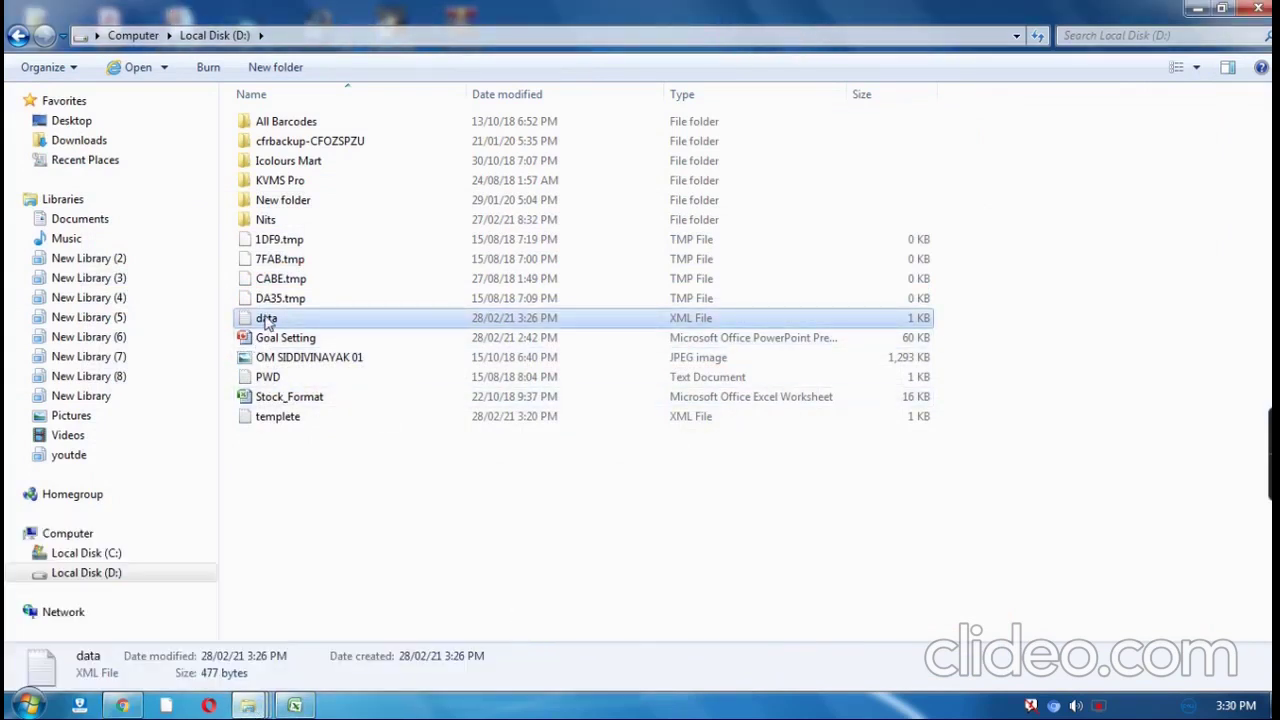
{"action": "right_click", "coordinate": [267, 320]}
{"action": "mouse_move", "coordinate": [340, 369]}
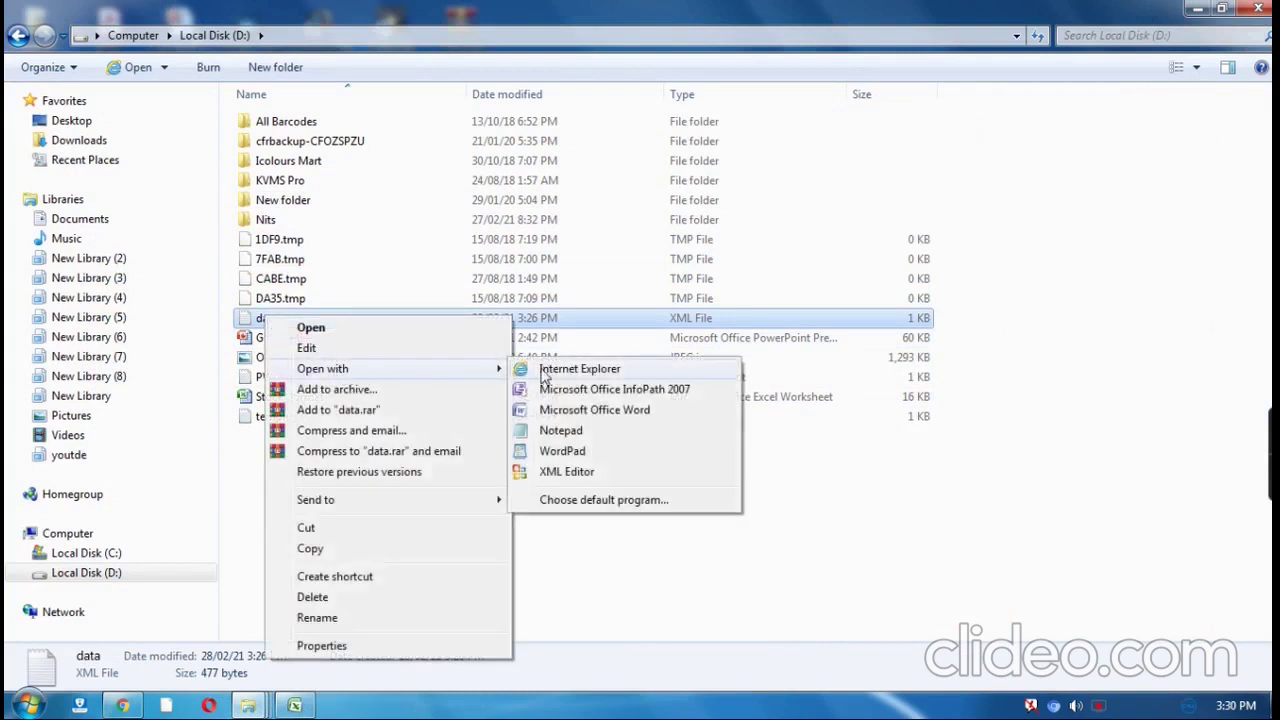
{"action": "left_click", "coordinate": [545, 372]}
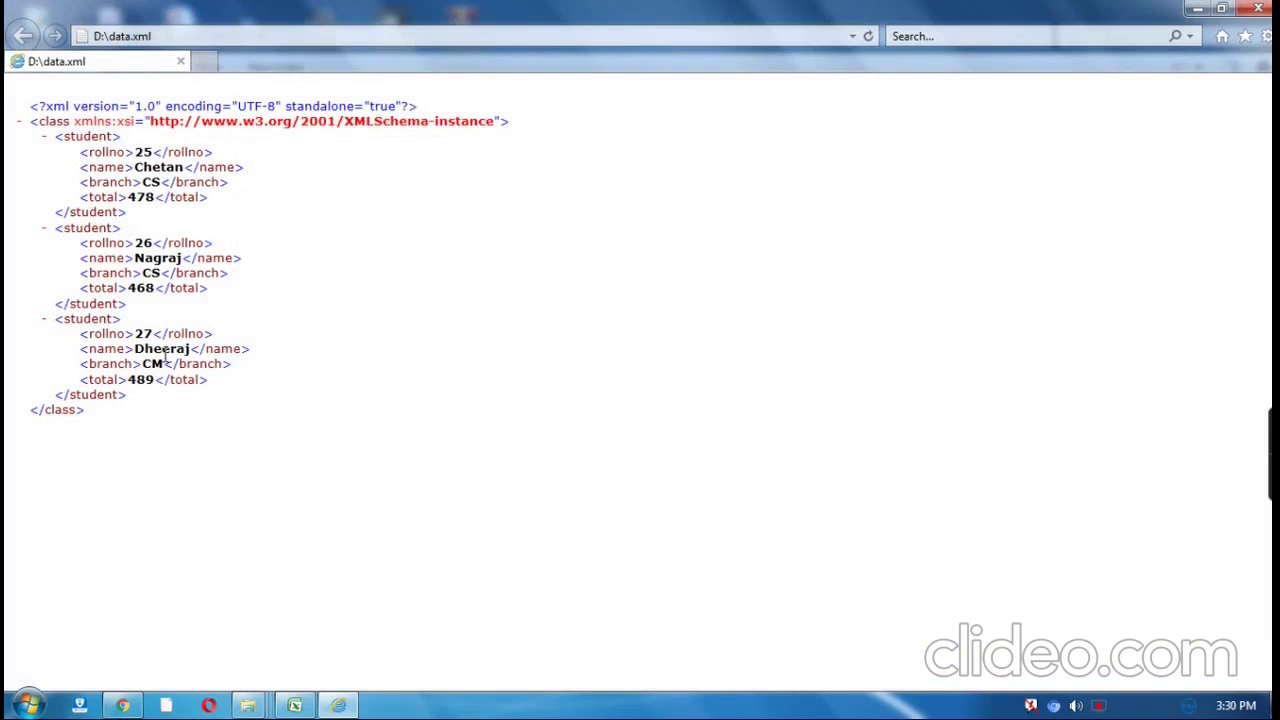
{"action": "left_click", "coordinate": [1257, 18]}
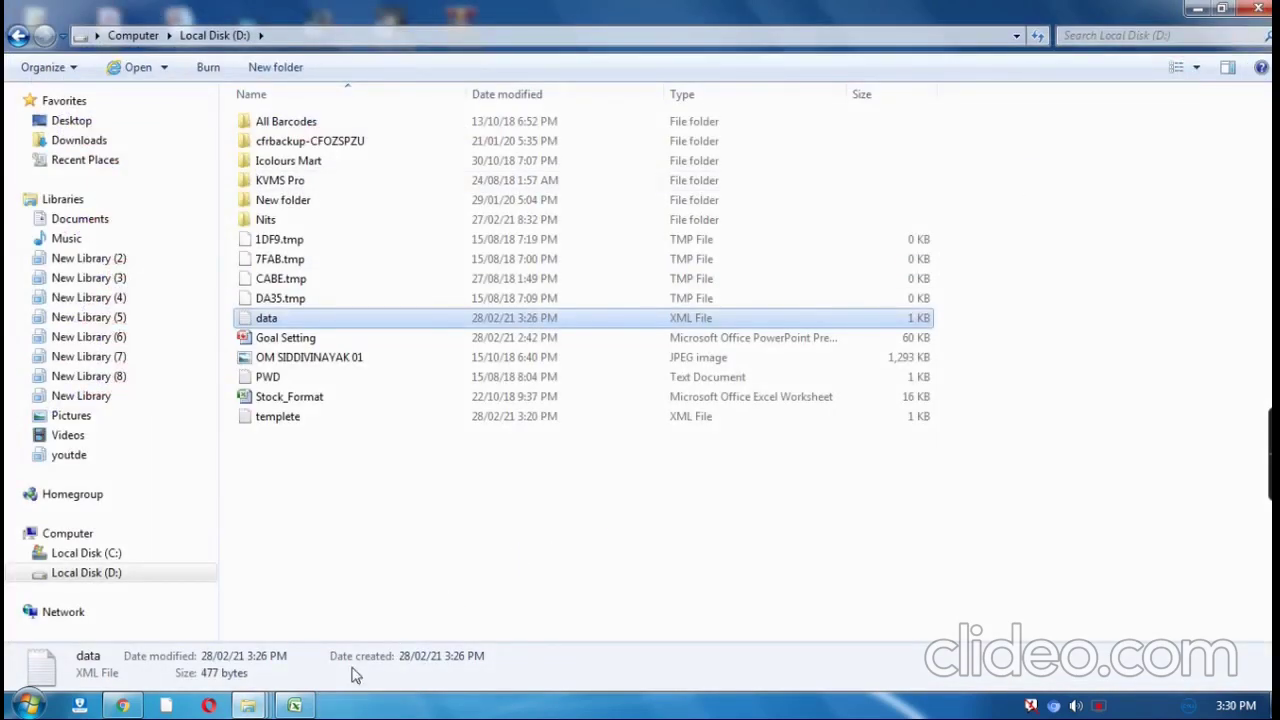
Step: Switch back to Excel and try to export the extended table over the existing data XML file on Local Disk (D:)
{"action": "left_click", "coordinate": [294, 706]}
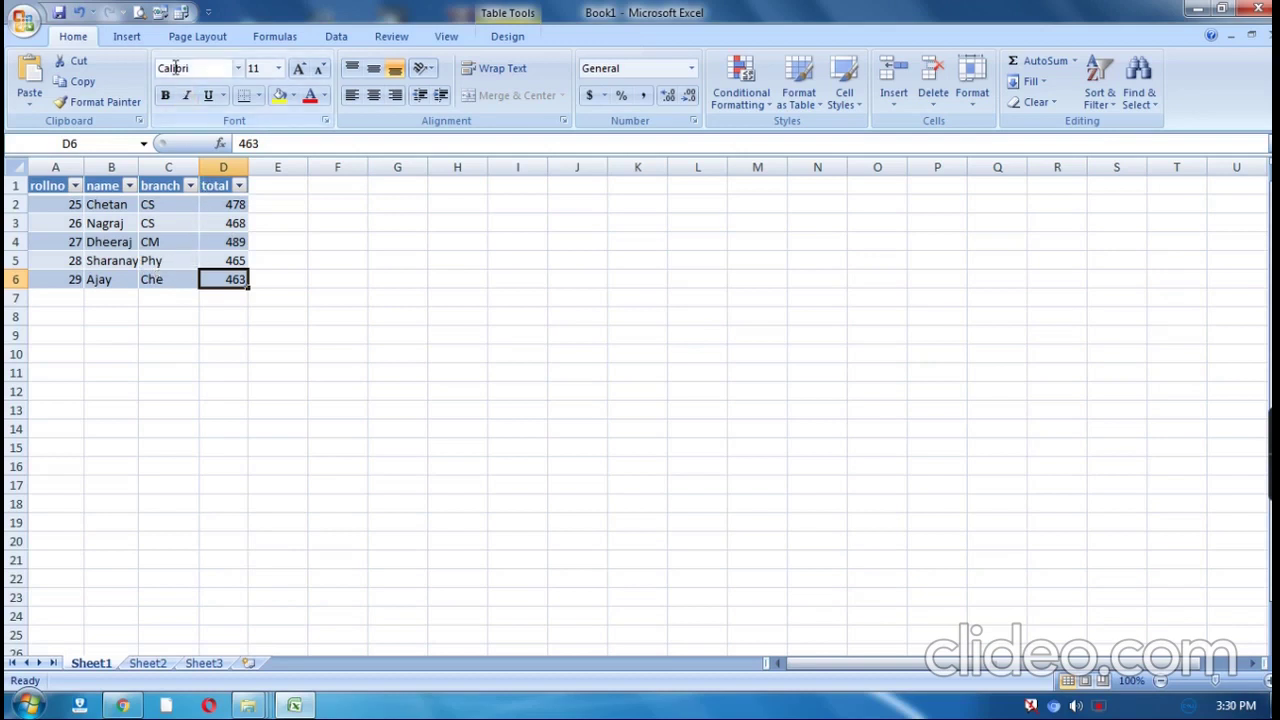
{"action": "left_click", "coordinate": [158, 14]}
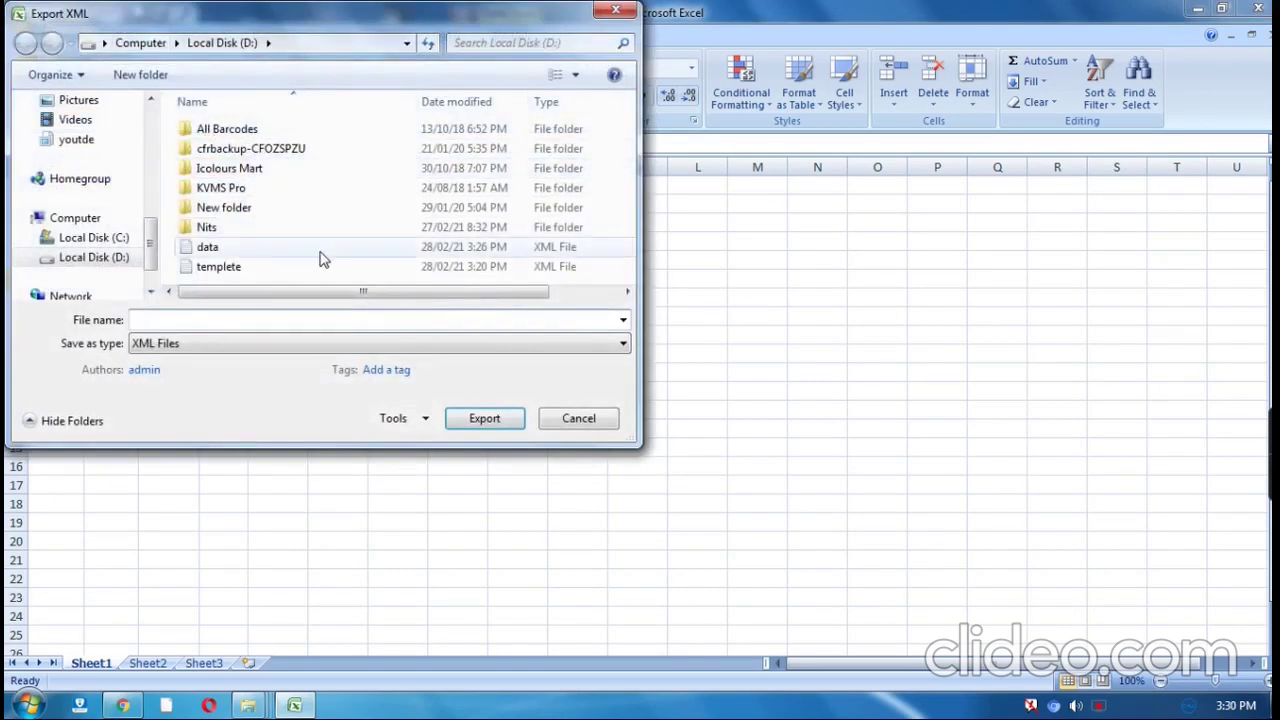
{"action": "left_click", "coordinate": [207, 251]}
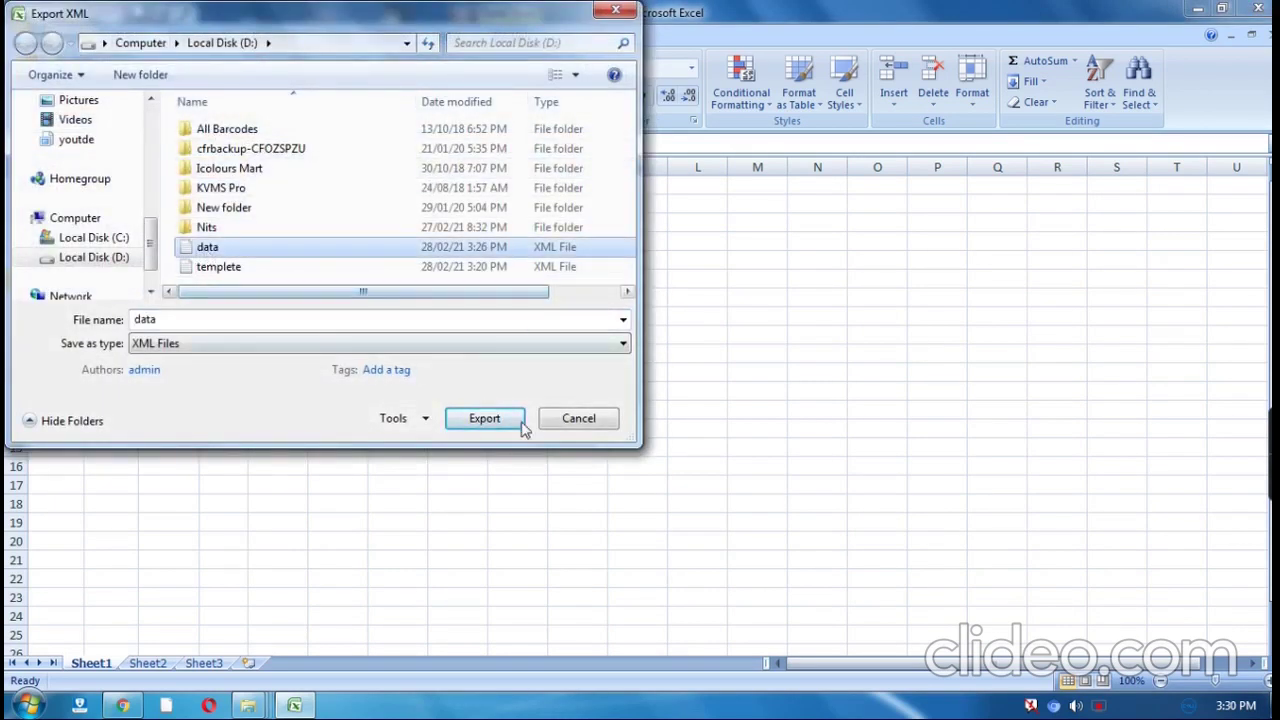
{"action": "left_click", "coordinate": [485, 418]}
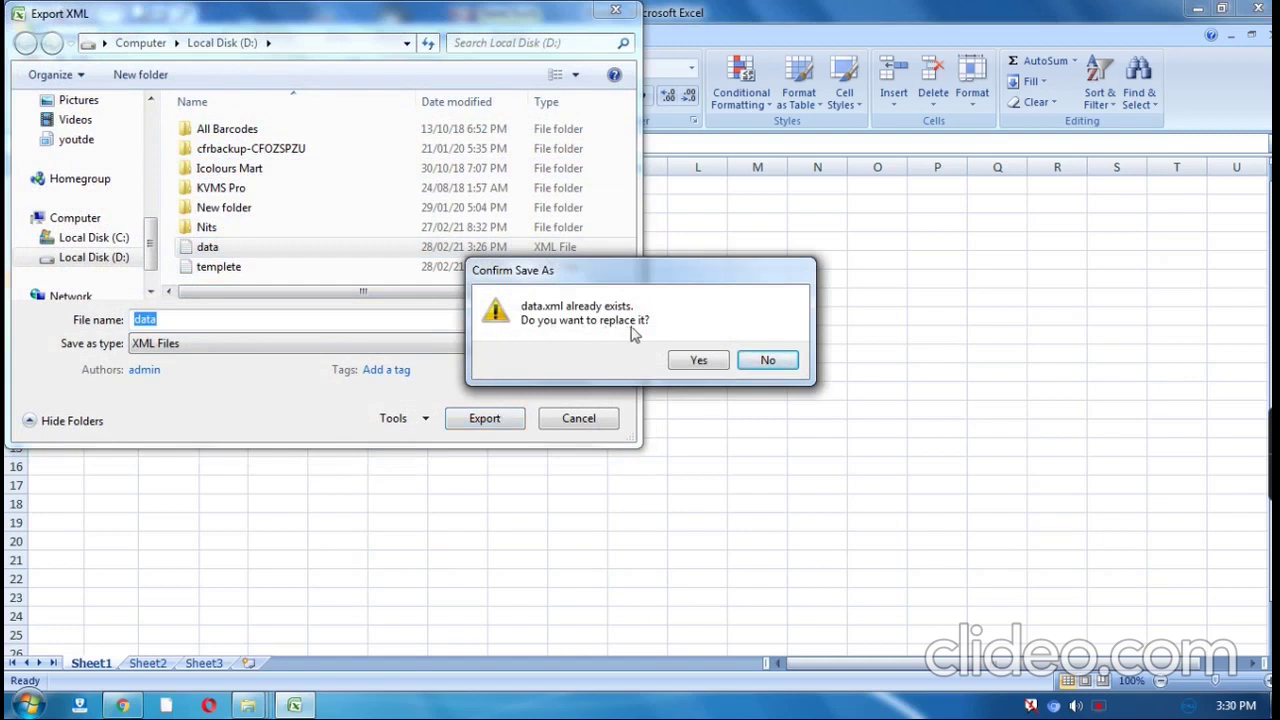
{"action": "left_click", "coordinate": [698, 361]}
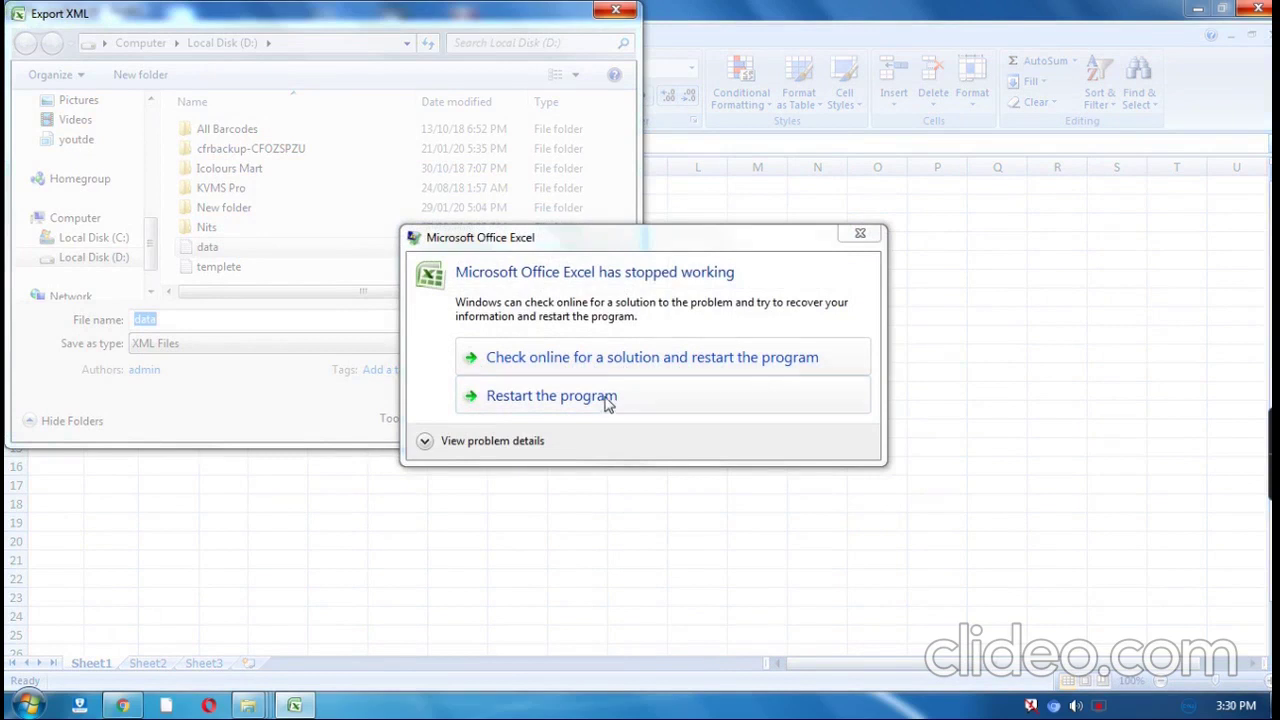
{"action": "left_click", "coordinate": [861, 235]}
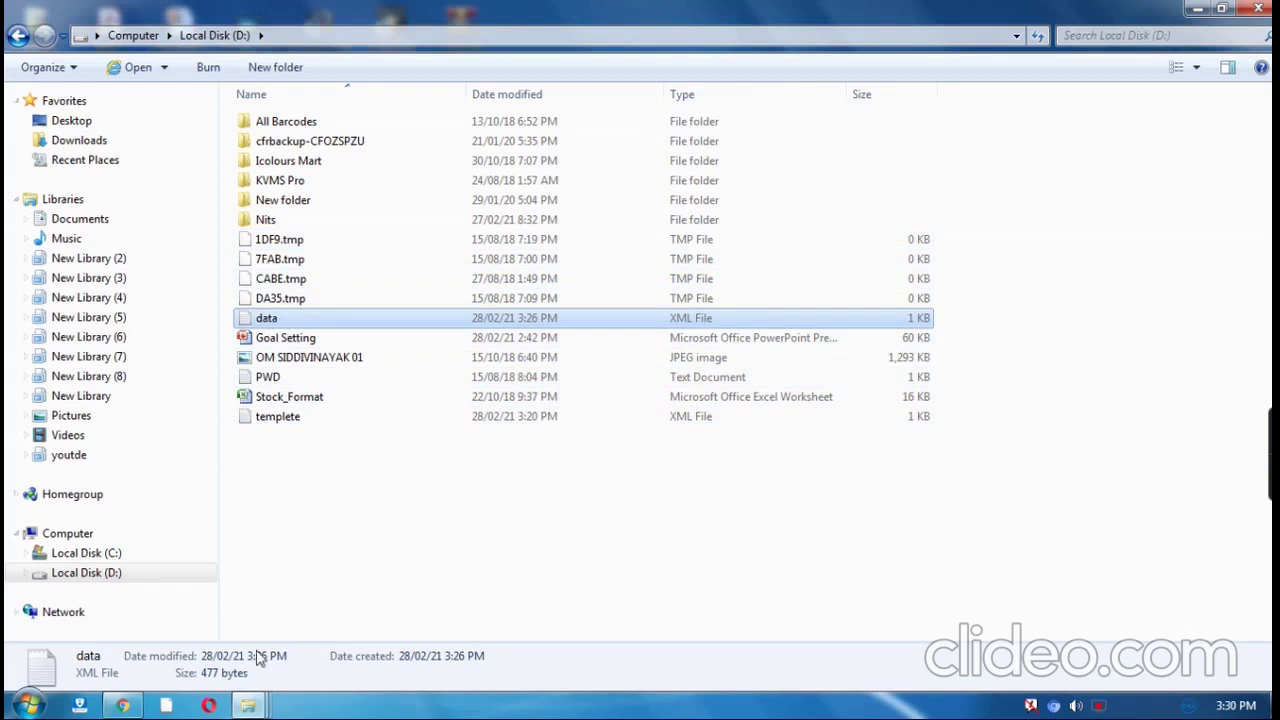
Step: Open the data XML file with Internet Explorer again to check which student records it contains
{"action": "right_click", "coordinate": [283, 321]}
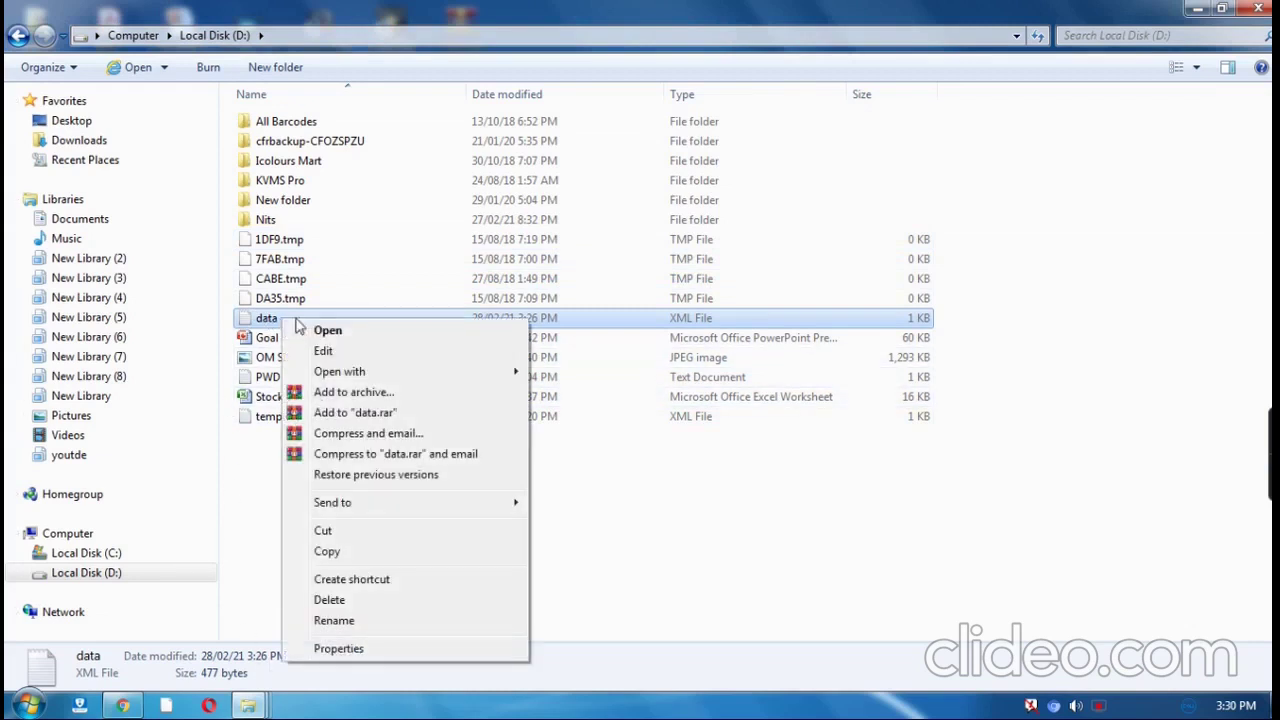
{"action": "mouse_move", "coordinate": [419, 381]}
{"action": "left_click", "coordinate": [590, 372]}
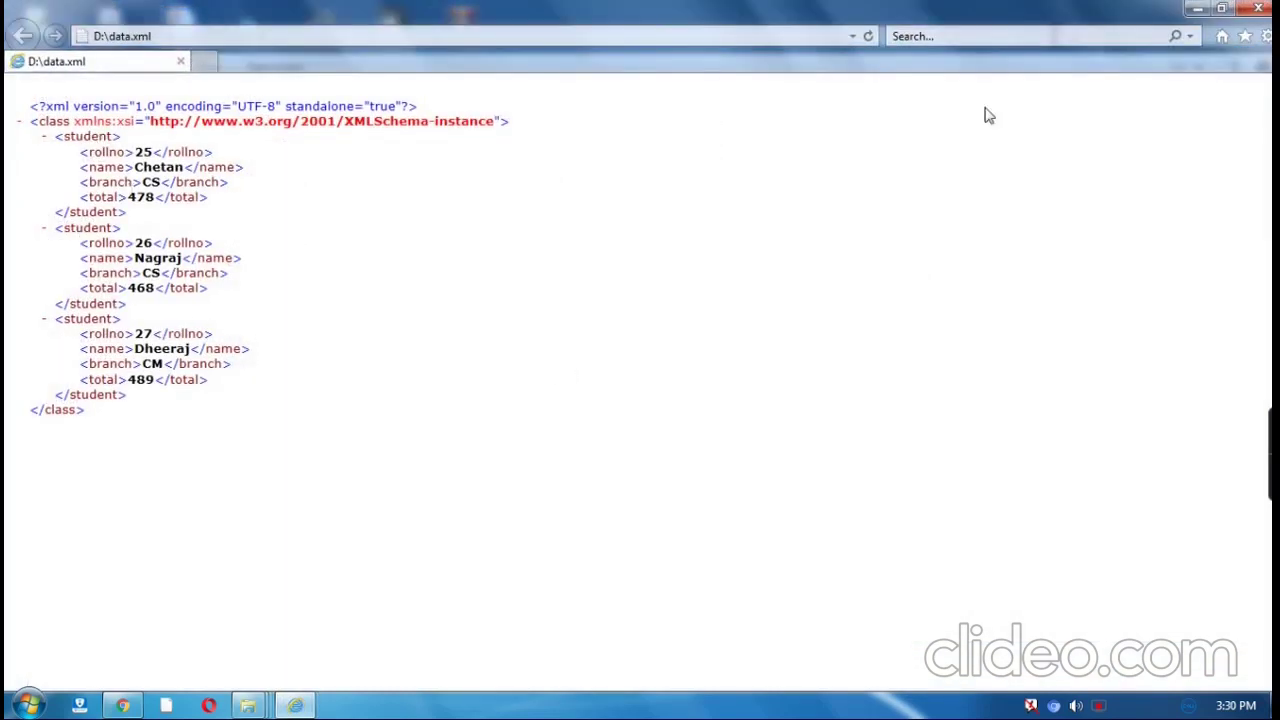
{"action": "left_click", "coordinate": [1254, 14]}
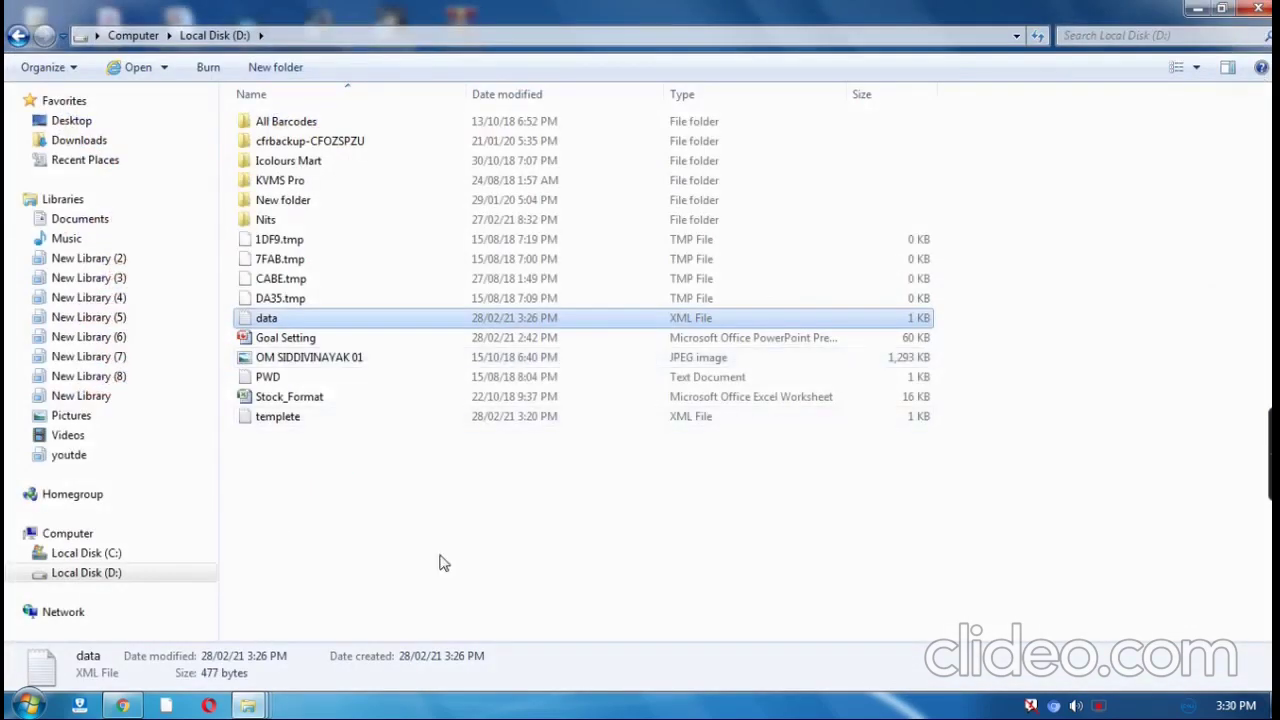
Step: Restart Microsoft Office Excel 2007 and import the data XML file from Local Disk (D:) as an XML table at A1 of the existing worksheet
{"action": "left_click", "coordinate": [22, 706]}
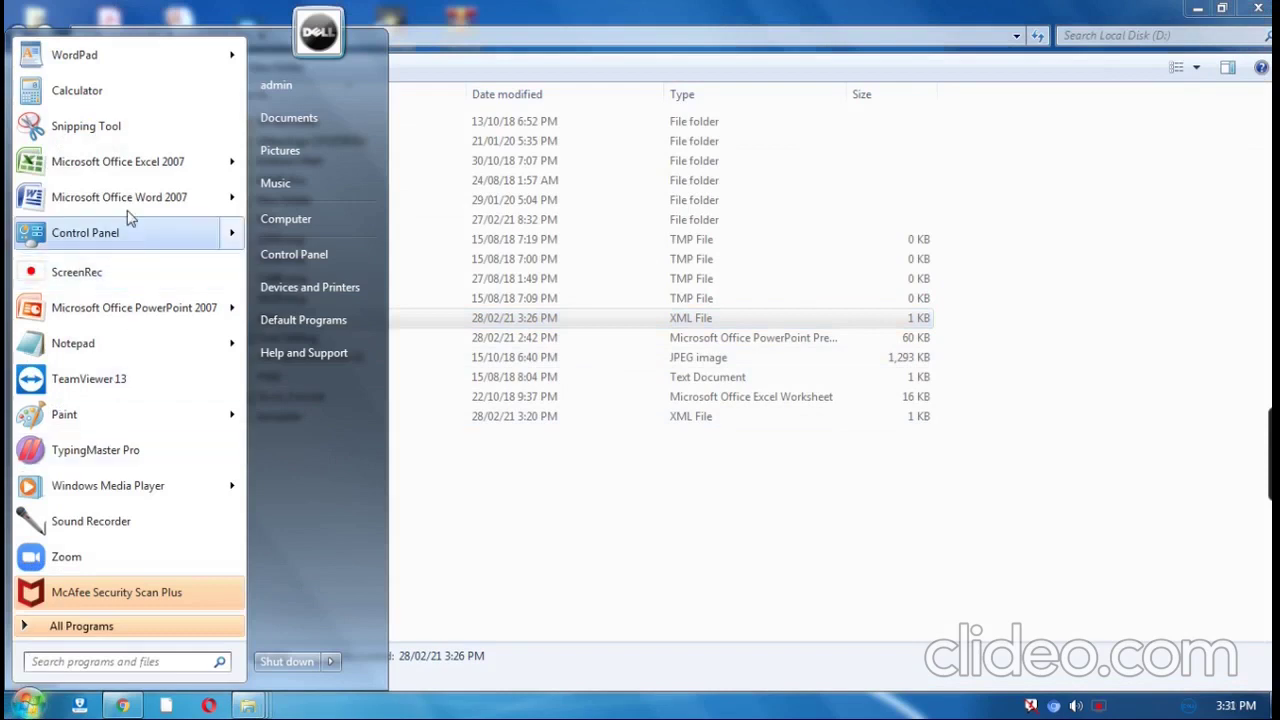
{"action": "left_click", "coordinate": [185, 168]}
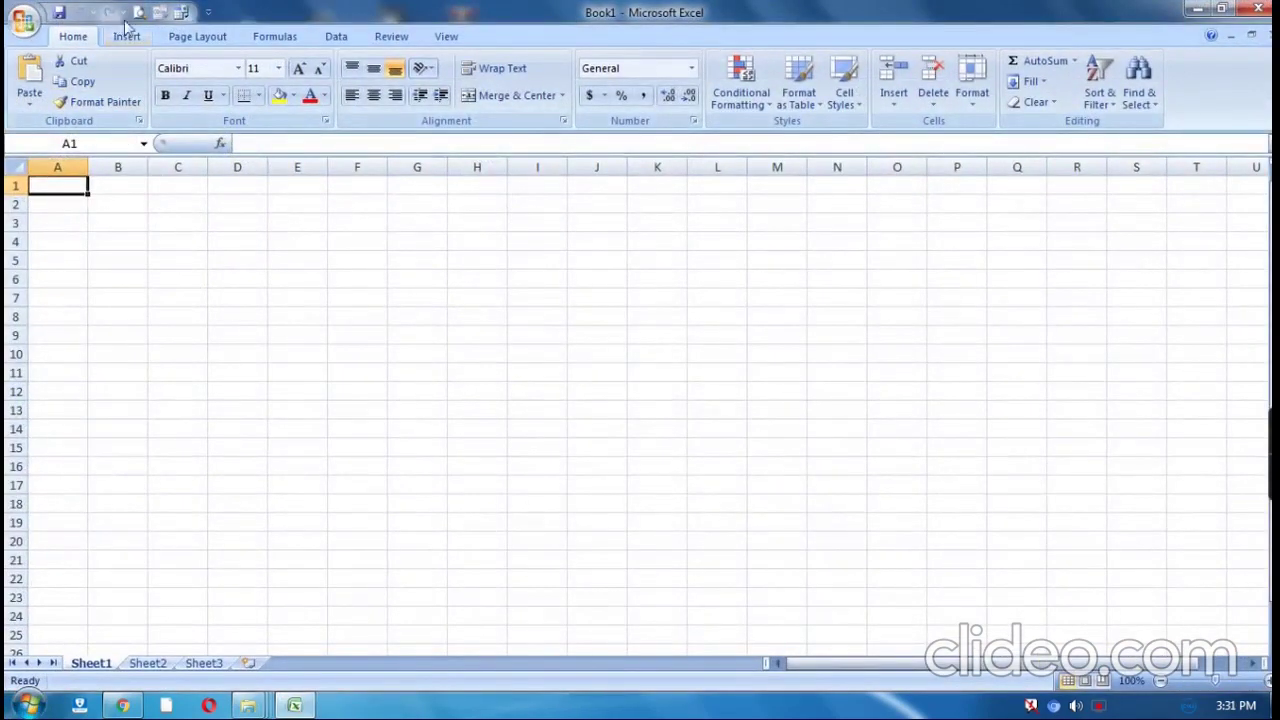
{"action": "left_click", "coordinate": [181, 12]}
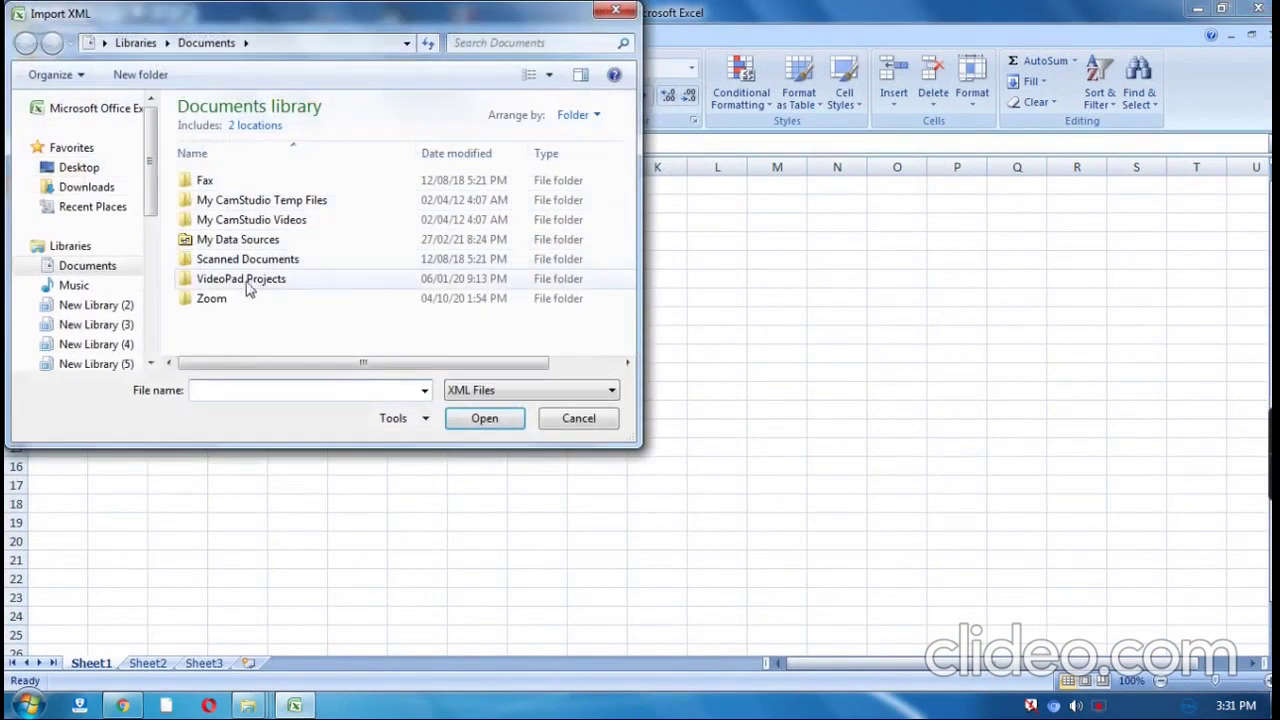
{"action": "scroll", "coordinate": [151, 334], "scroll_direction": "down", "scroll_amount": 4}
{"action": "scroll", "coordinate": [110, 330], "scroll_direction": "down", "scroll_amount": 2}
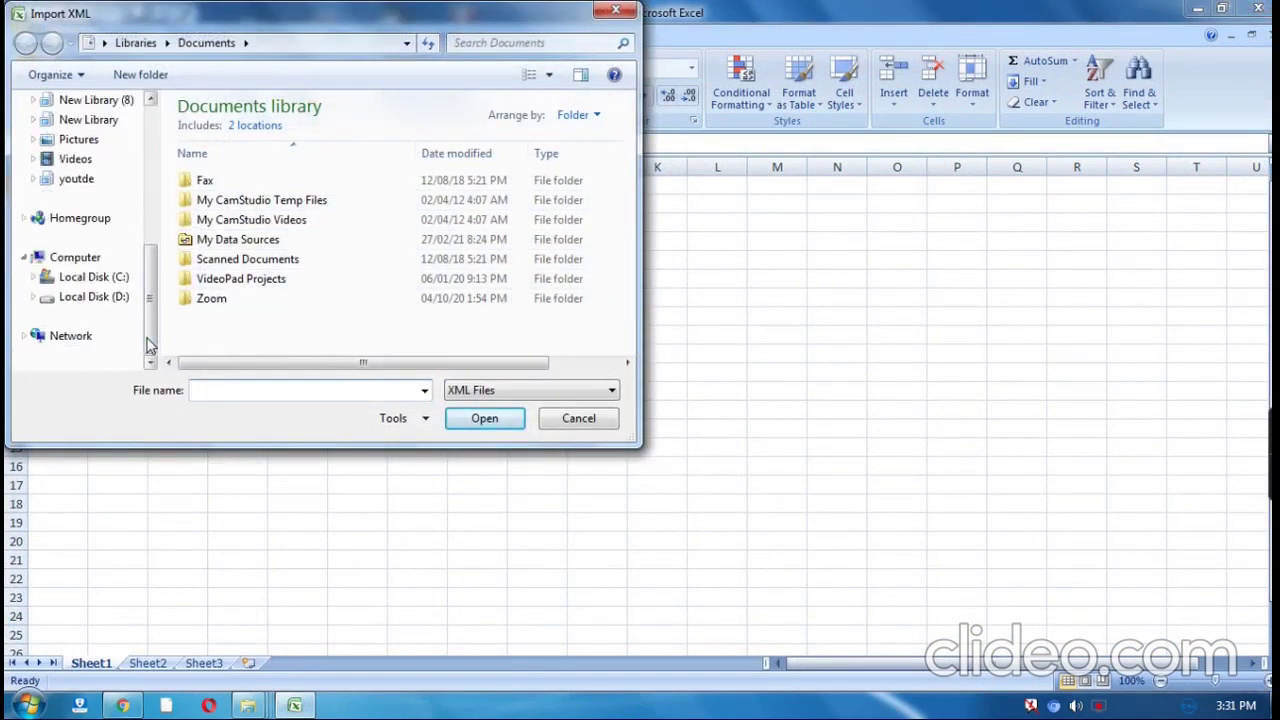
{"action": "left_click", "coordinate": [100, 297]}
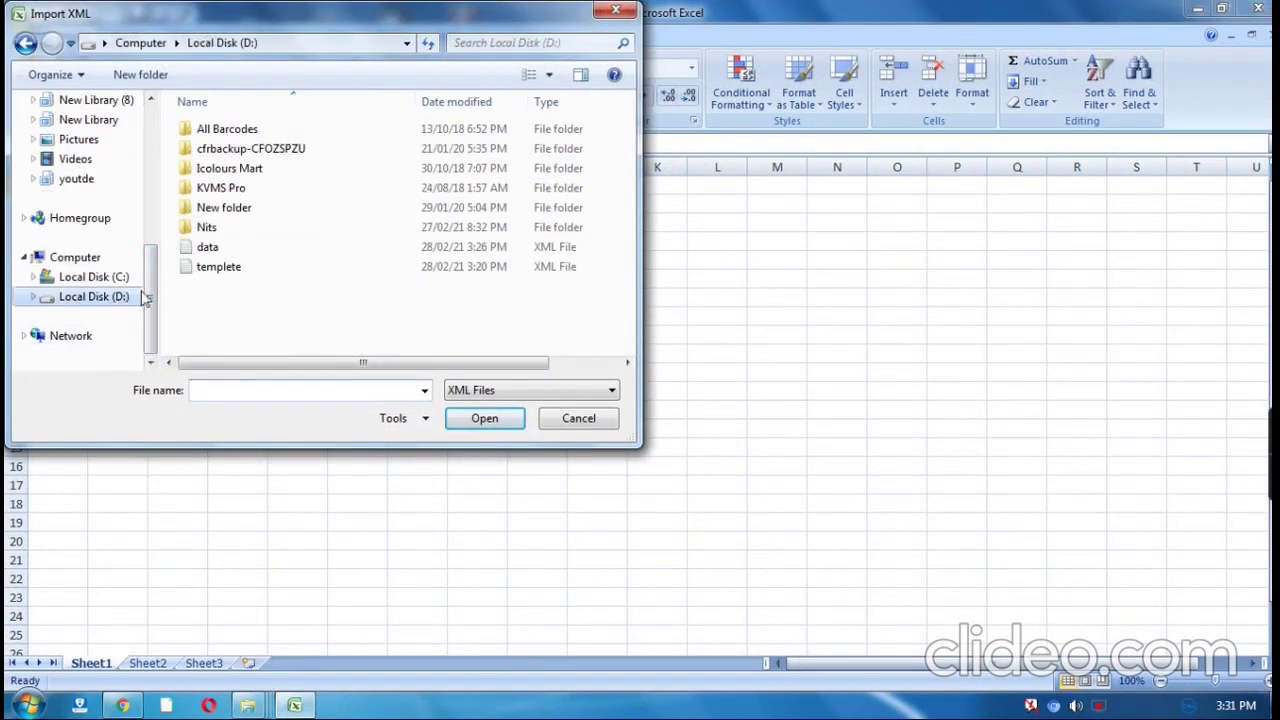
{"action": "left_click", "coordinate": [208, 247]}
{"action": "left_click", "coordinate": [486, 418]}
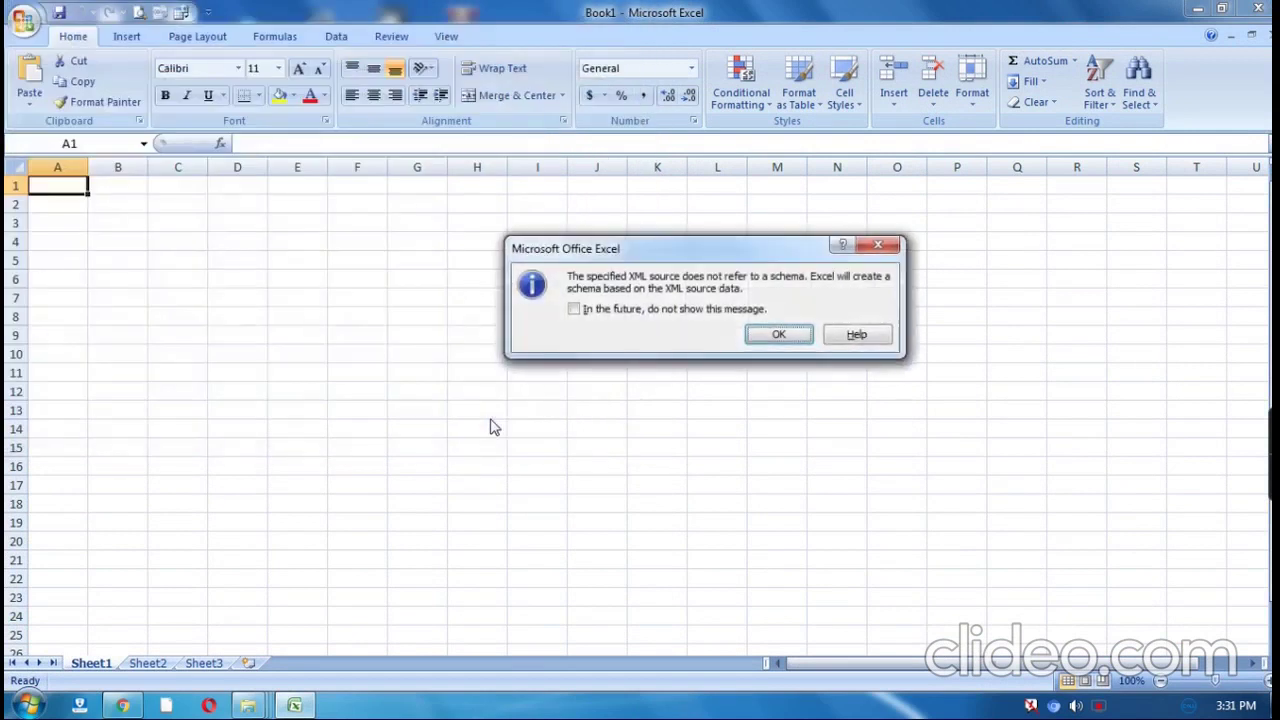
{"action": "left_click", "coordinate": [778, 338]}
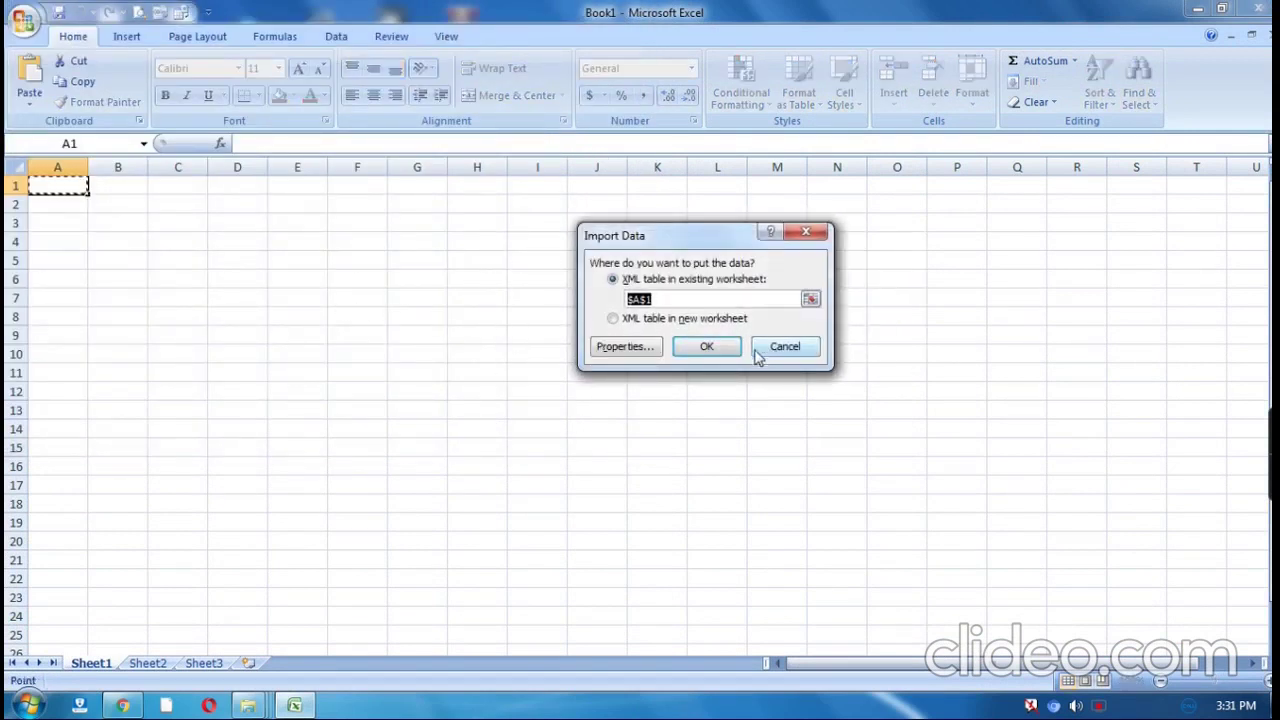
{"action": "left_click", "coordinate": [706, 346]}
Step: Add a student record in row 5 with roll number 28, the student's name, branch Phy and total 465
{"action": "left_click", "coordinate": [74, 259]}
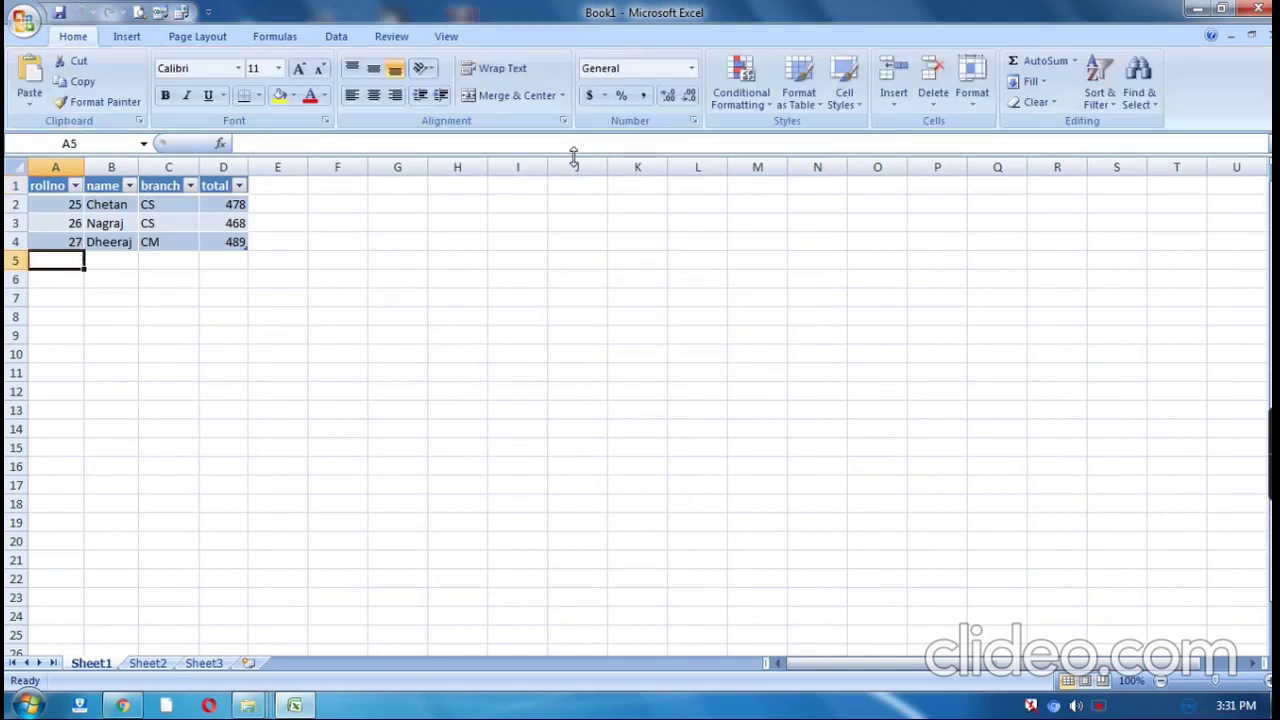
{"action": "type", "text": "28"}
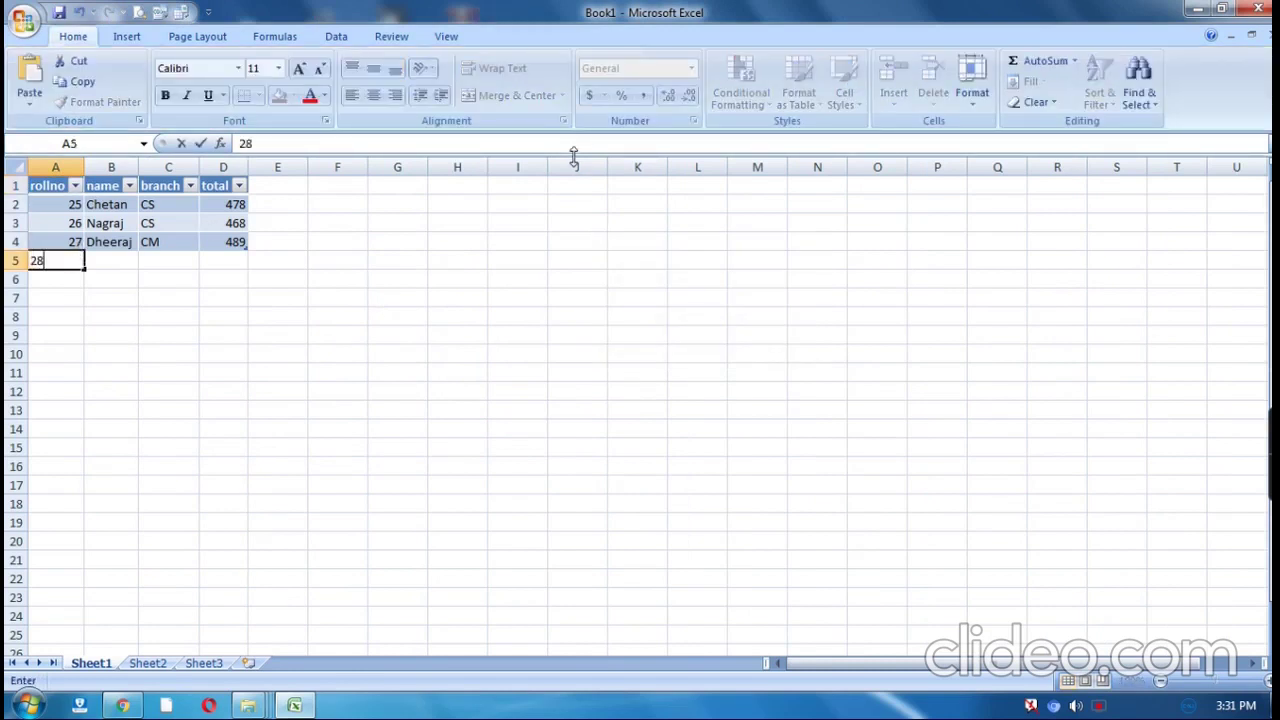
{"action": "key", "text": "Tab"}
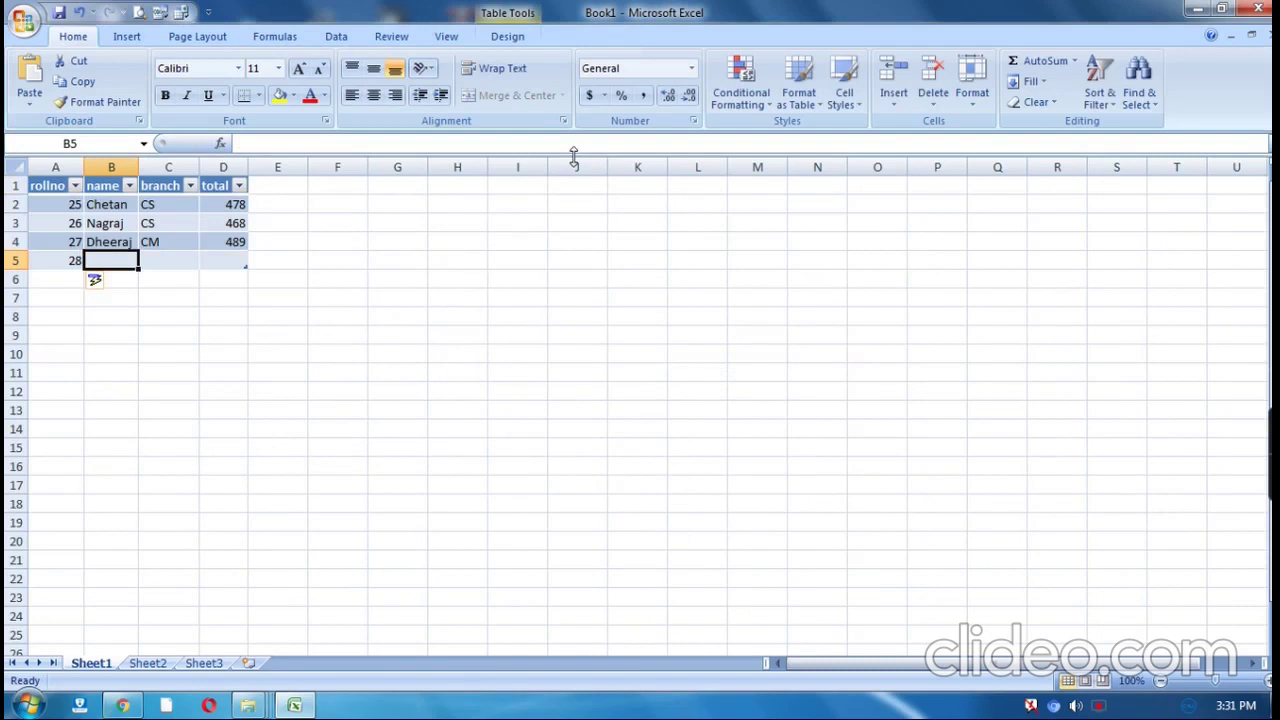
{"action": "type", "text": "Sharanayy"}
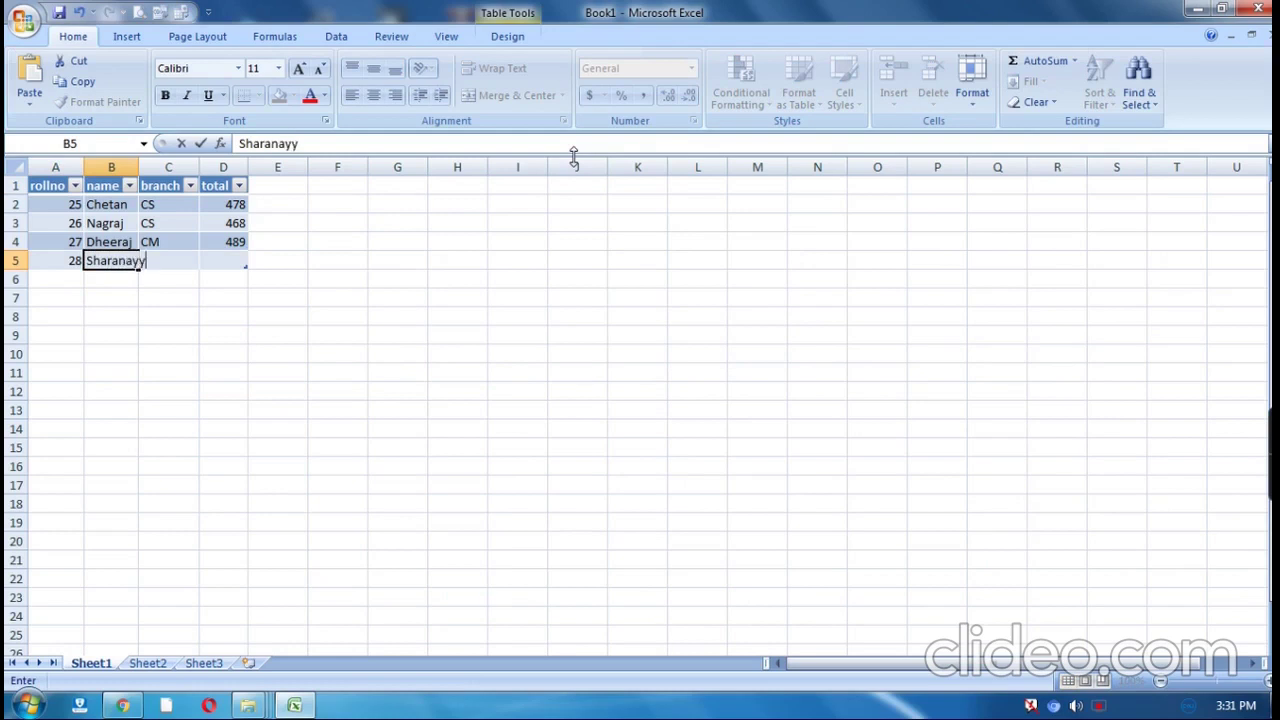
{"action": "type", "text": "a"}
{"action": "key", "text": "Tab"}
{"action": "type", "text": "Phy"}
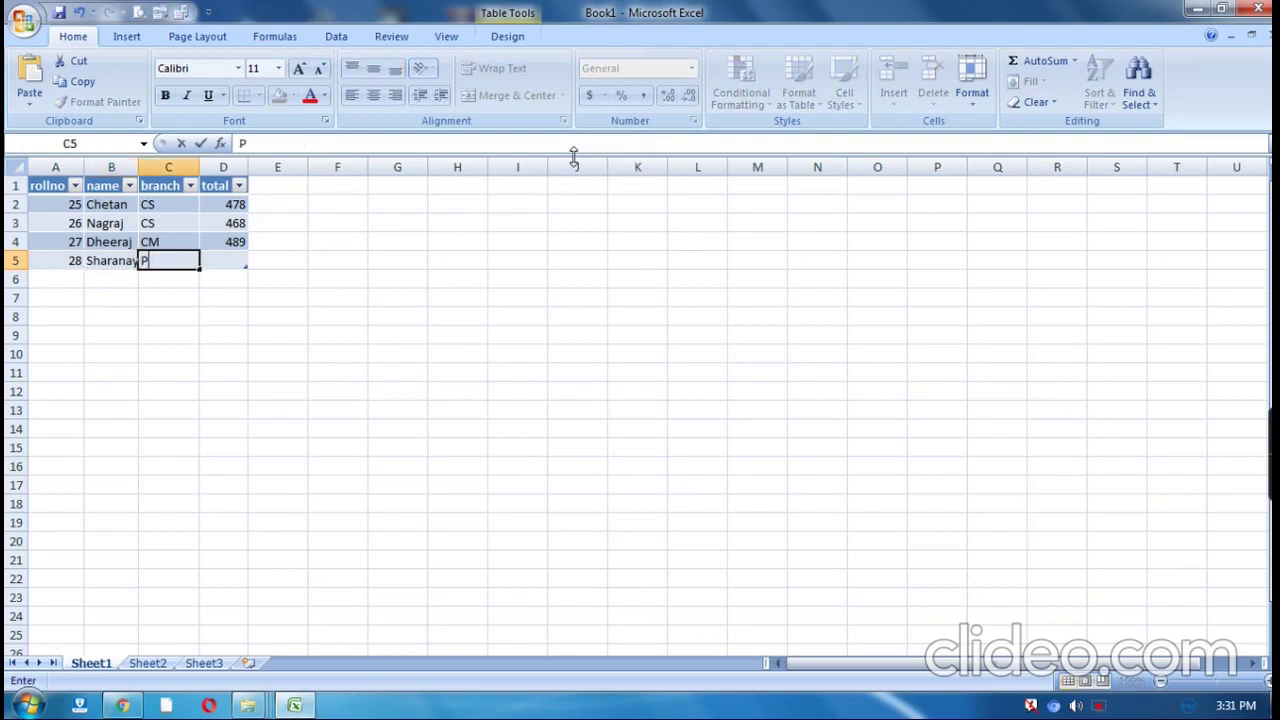
{"action": "key", "text": "Tab"}
{"action": "type", "text": "4"}
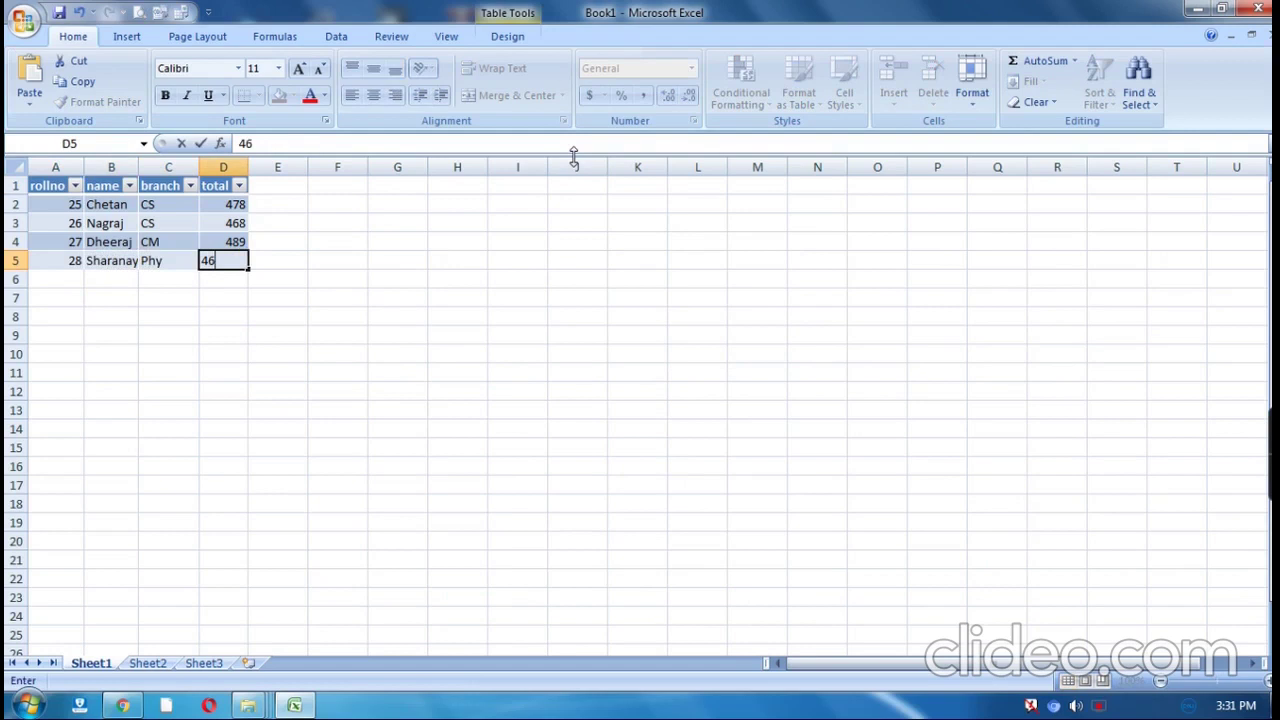
{"action": "key", "text": "Tab"}
Step: Add another student record in row 6 with roll number 29, the student's name, branch Che and total 463
{"action": "type", "text": "29"}
{"action": "key", "text": "Tab"}
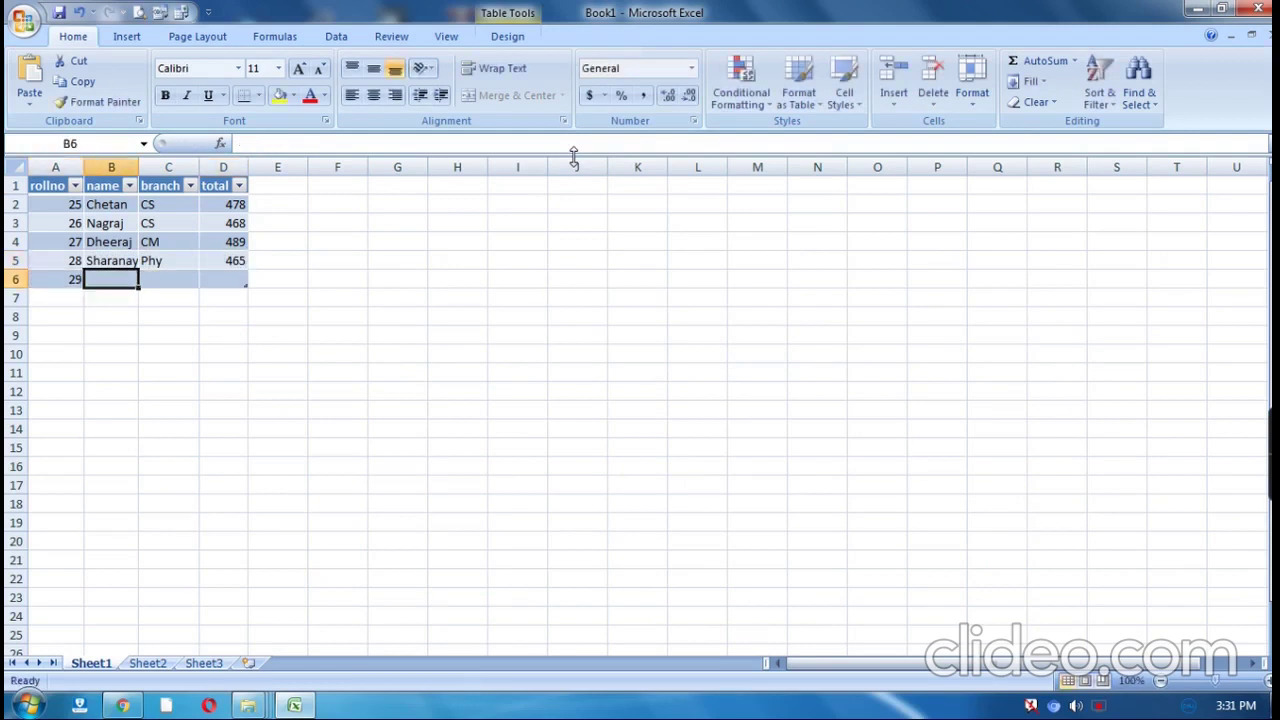
{"action": "type", "text": "Ajay"}
{"action": "key", "text": "Tab"}
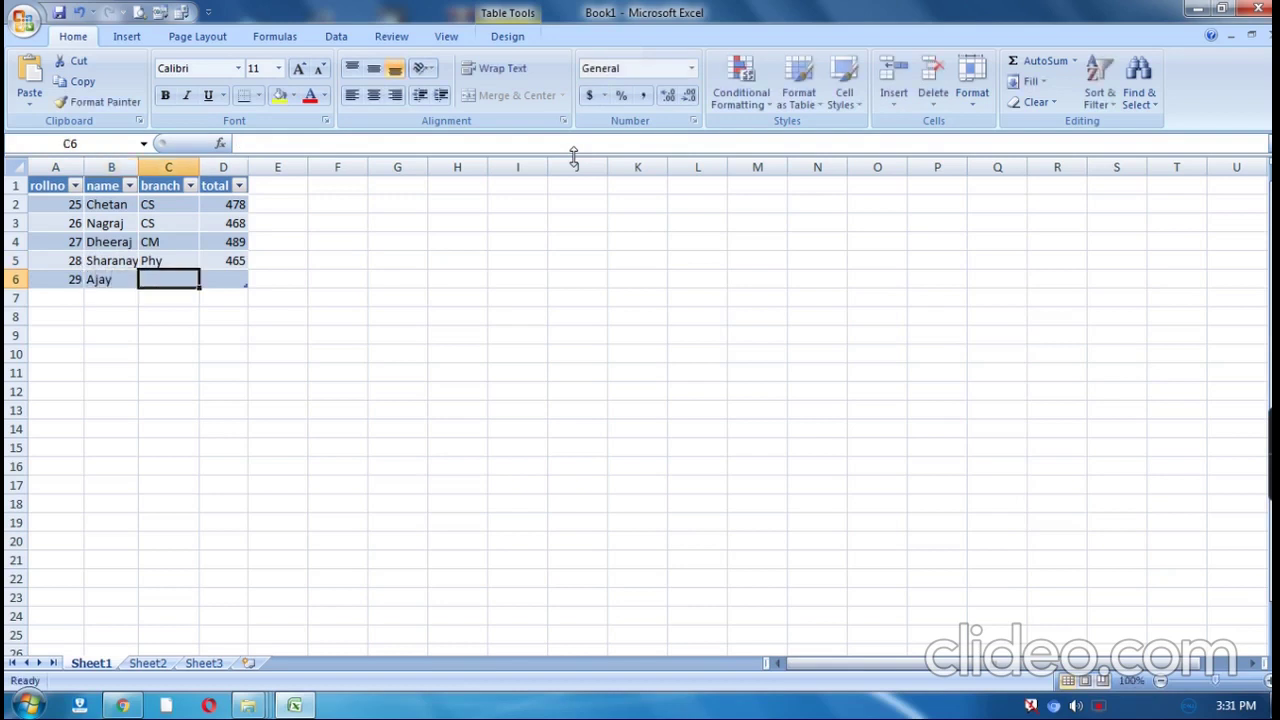
{"action": "type", "text": "Che"}
{"action": "key", "text": "Tab"}
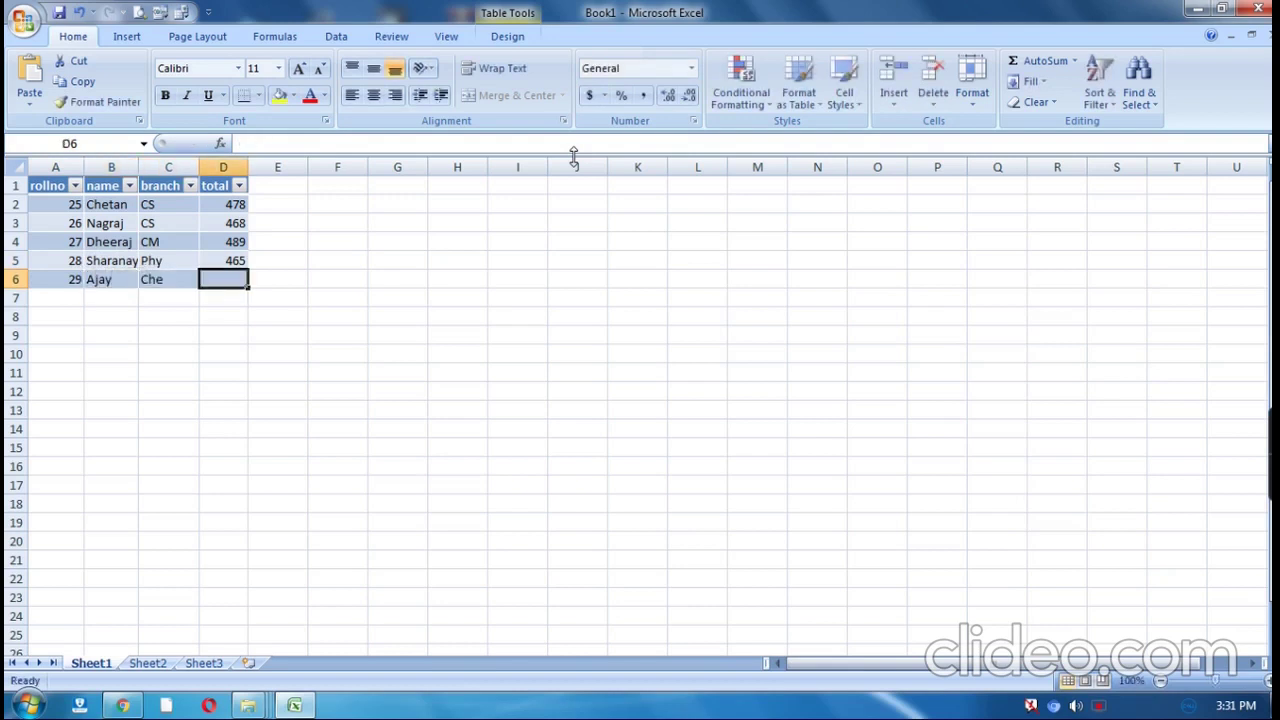
{"action": "type", "text": "463"}
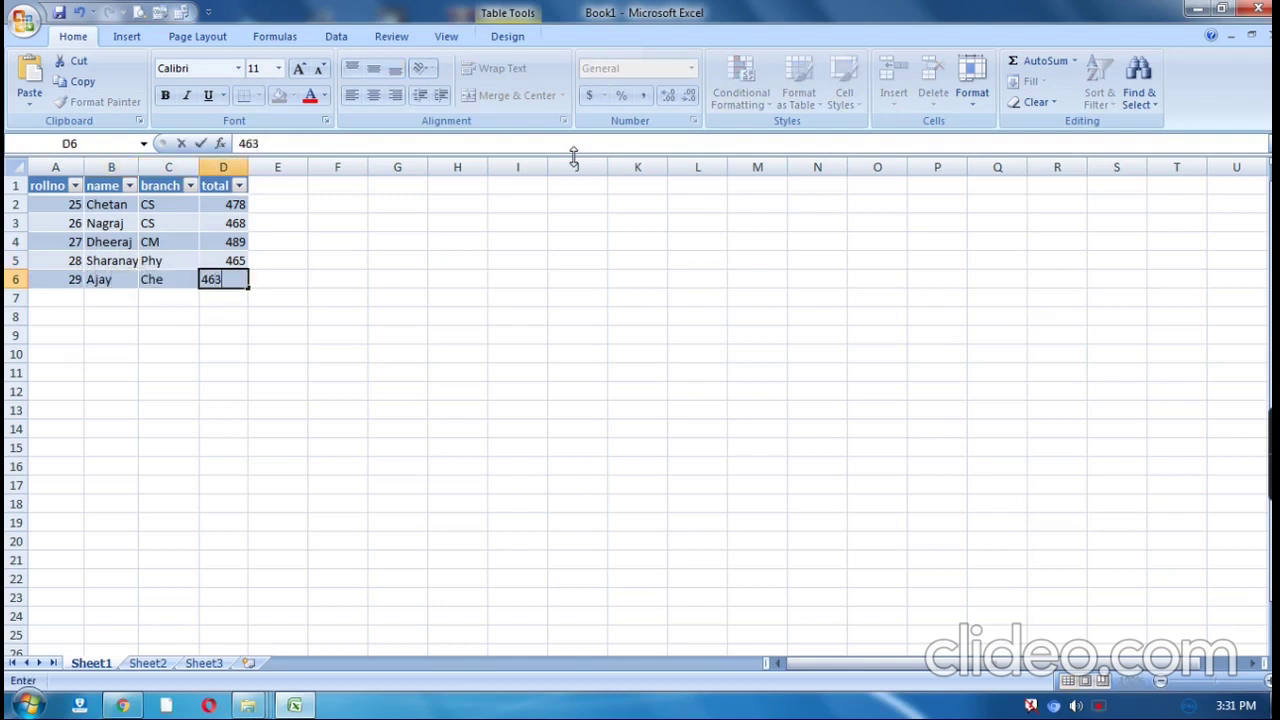
{"action": "left_click", "coordinate": [160, 278]}
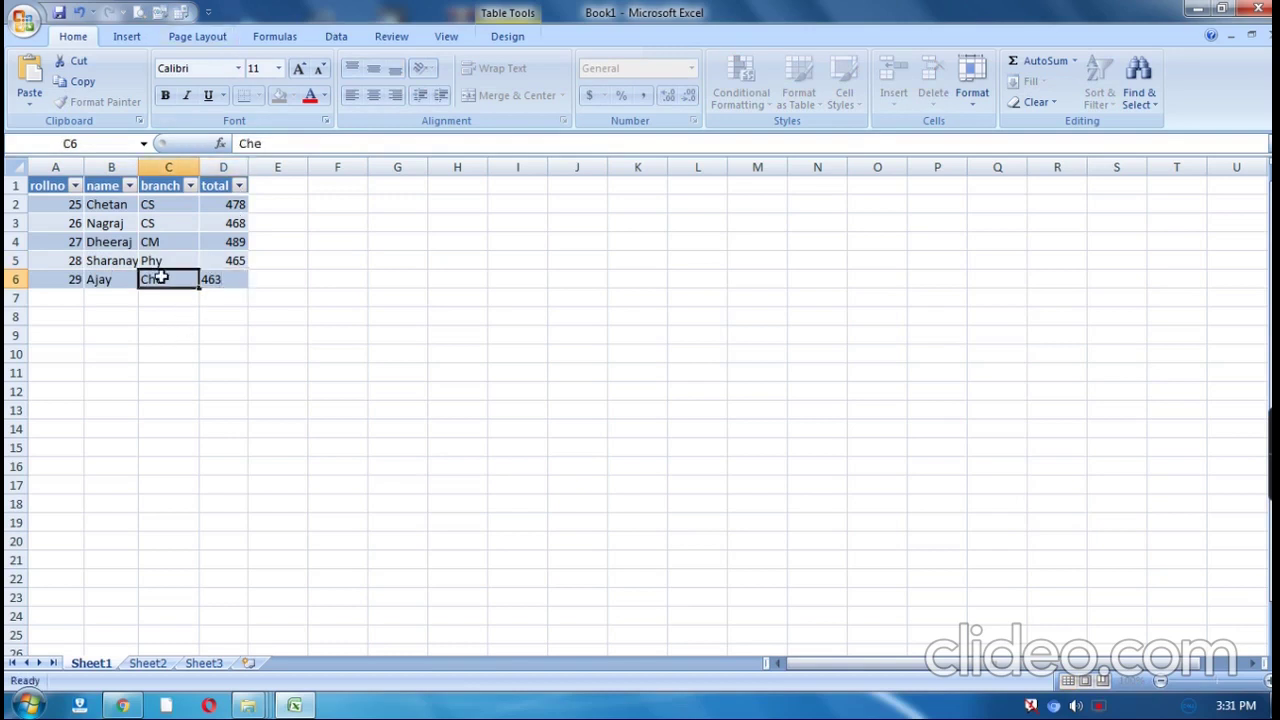
Step: Export the extended XML table to Local Disk (D:) as a new XML file named data1
{"action": "left_click", "coordinate": [161, 14]}
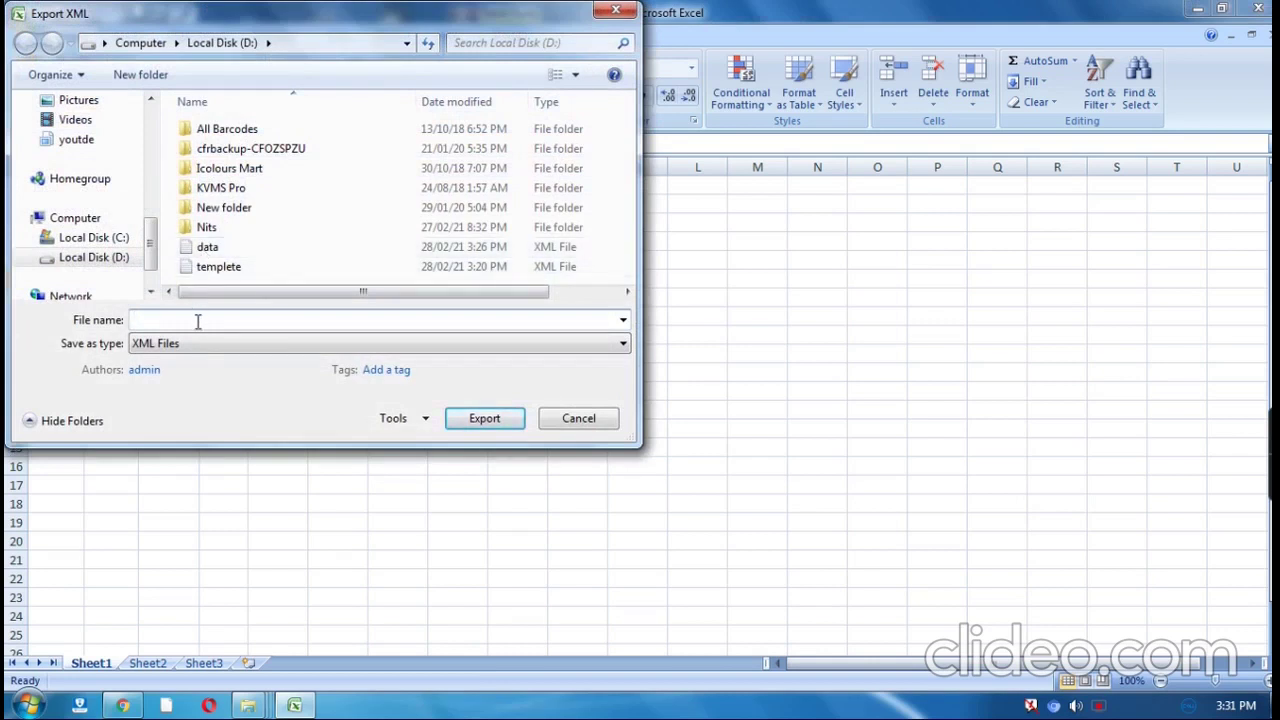
{"action": "type", "text": "data"}
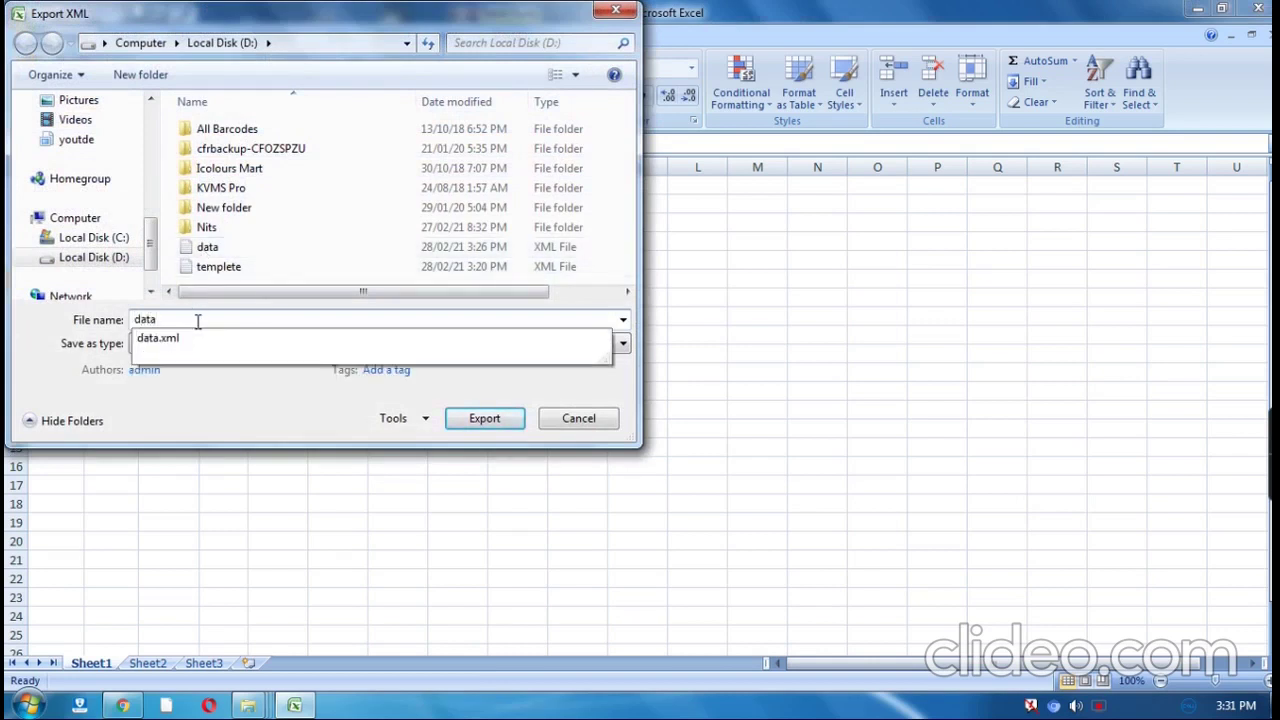
{"action": "type", "text": "1"}
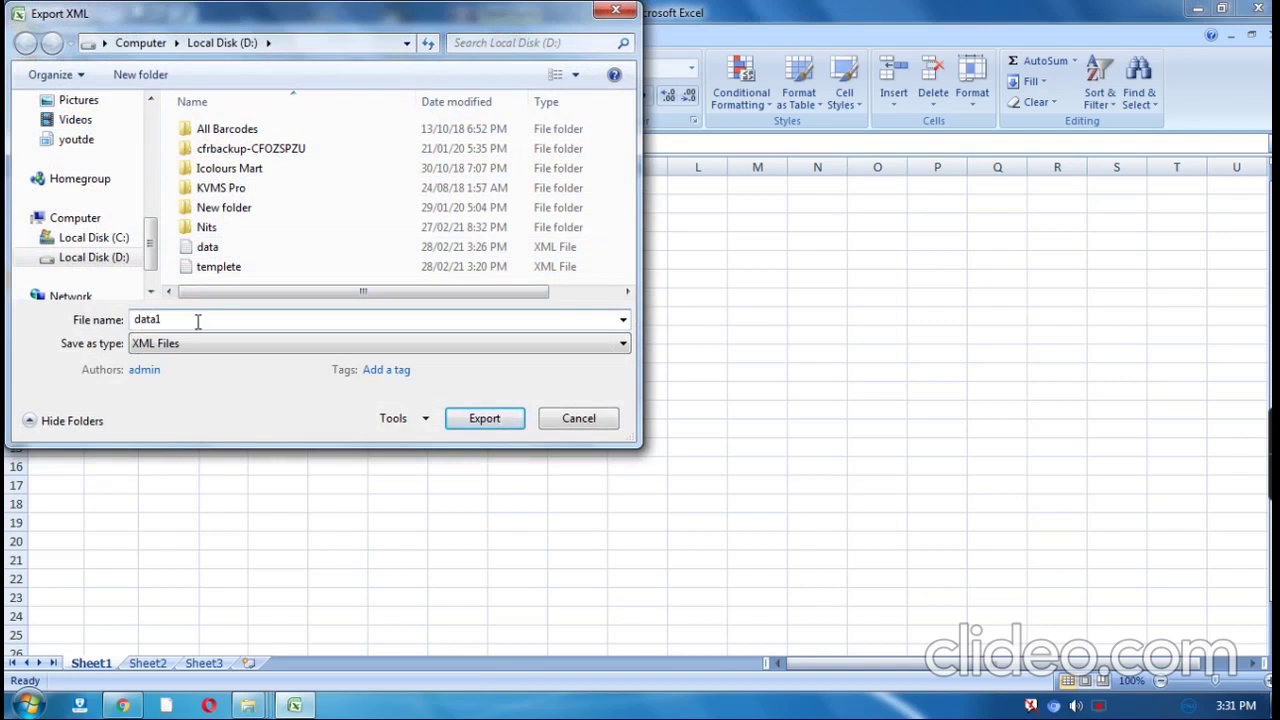
{"action": "left_click", "coordinate": [484, 419]}
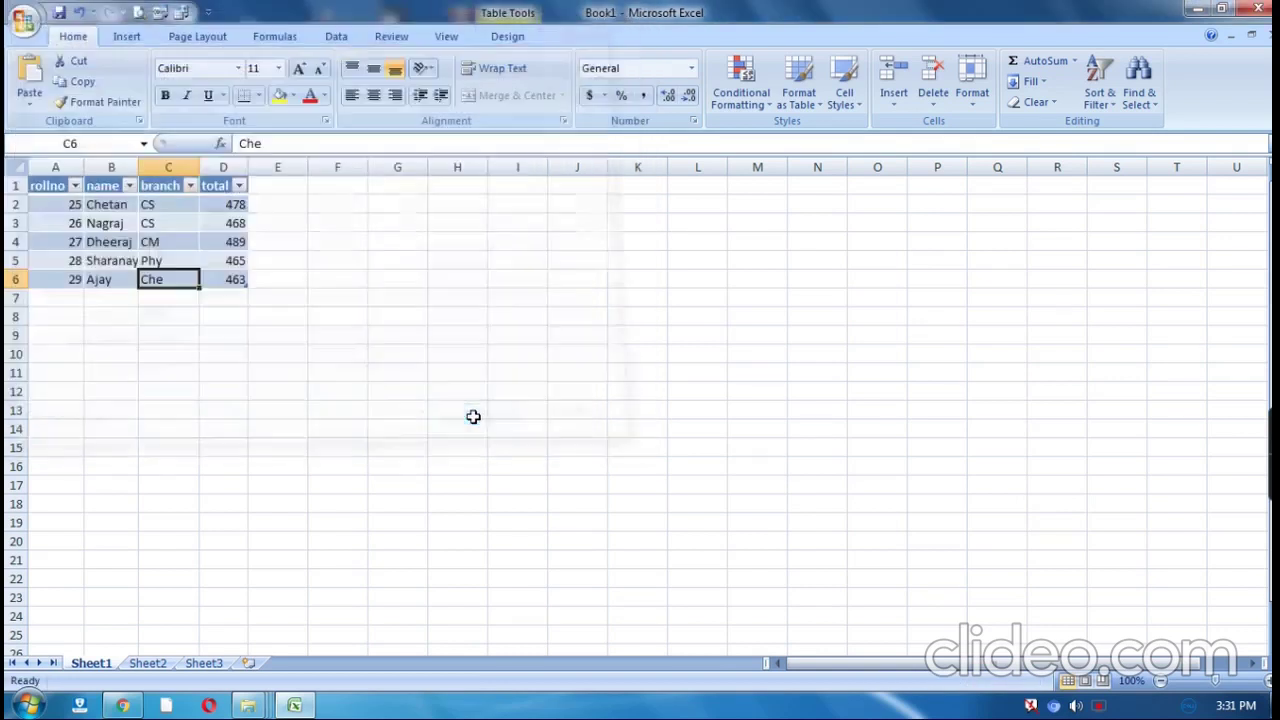
Step: Switch to Windows Explorer and open the data1 XML file with Internet Explorer to check its student records
{"action": "left_click", "coordinate": [1197, 9]}
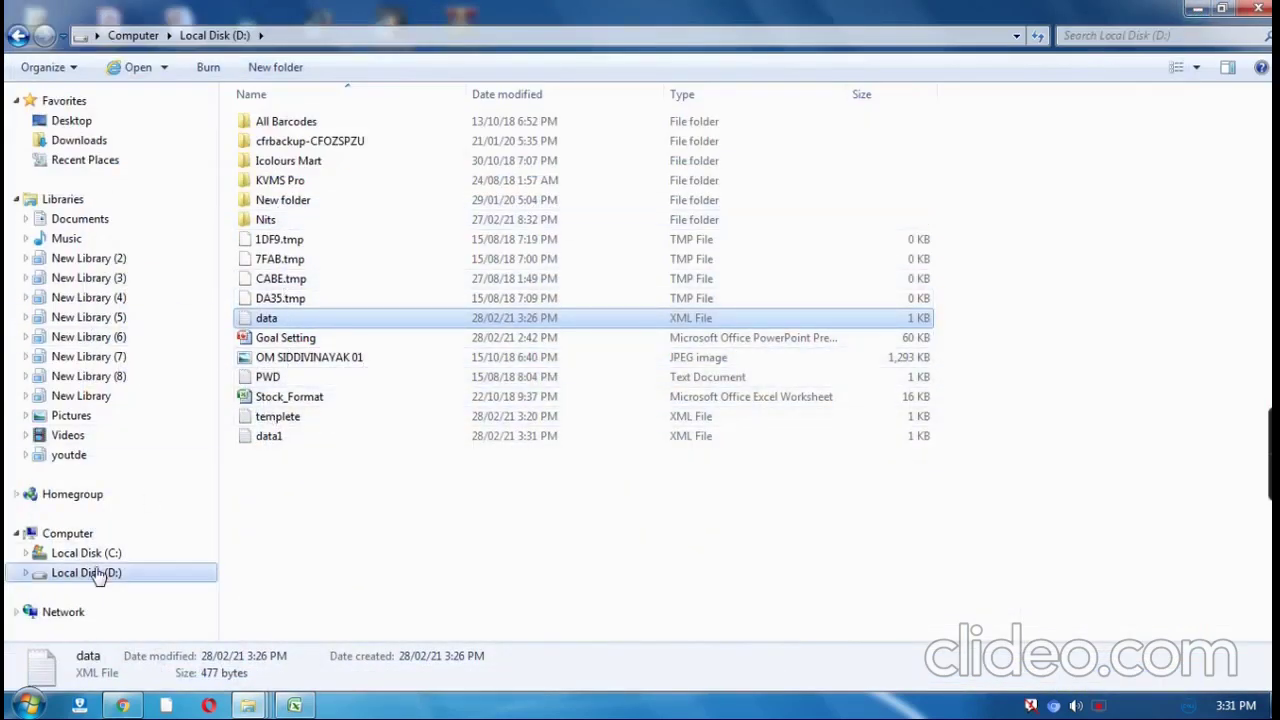
{"action": "left_click", "coordinate": [288, 440]}
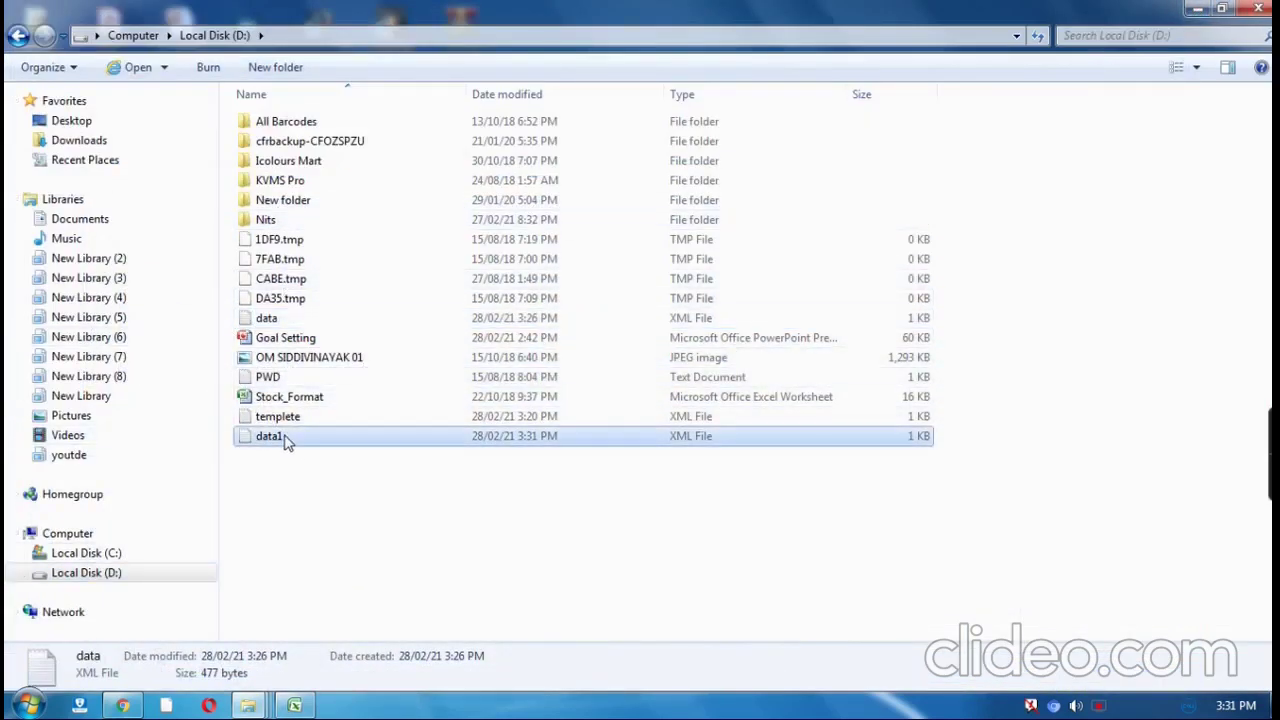
{"action": "right_click", "coordinate": [285, 440]}
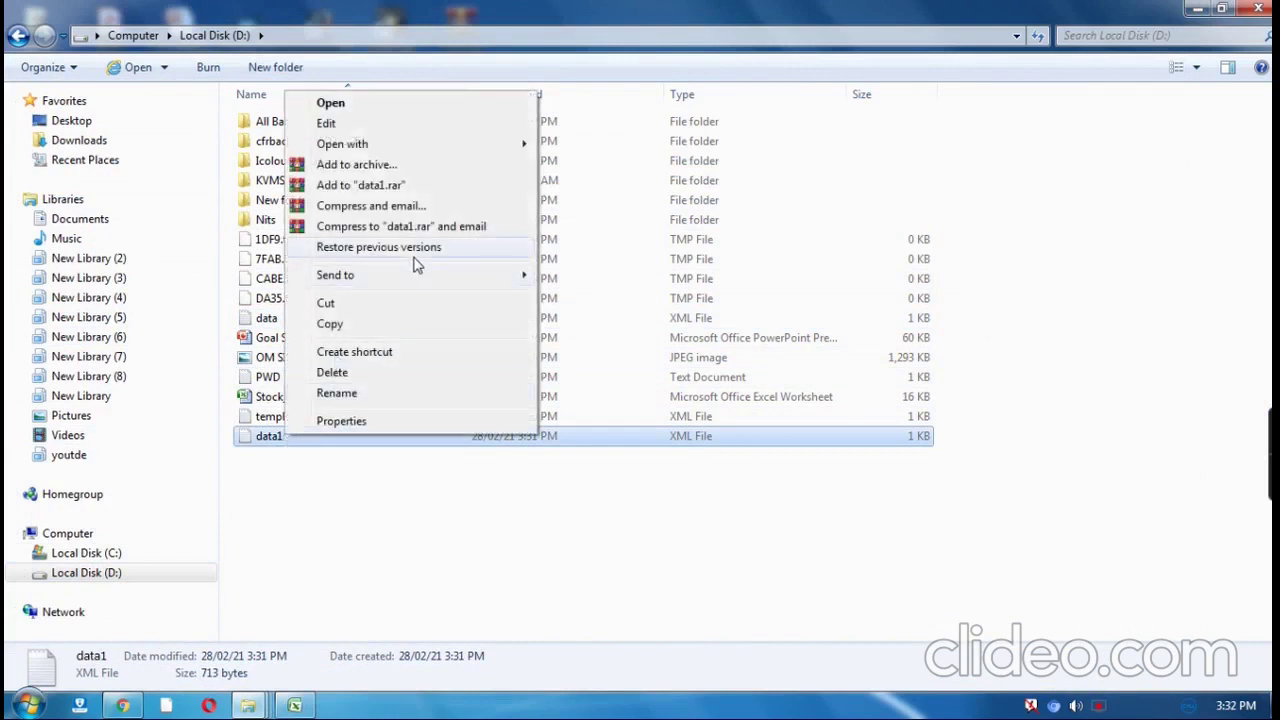
{"action": "mouse_move", "coordinate": [460, 152]}
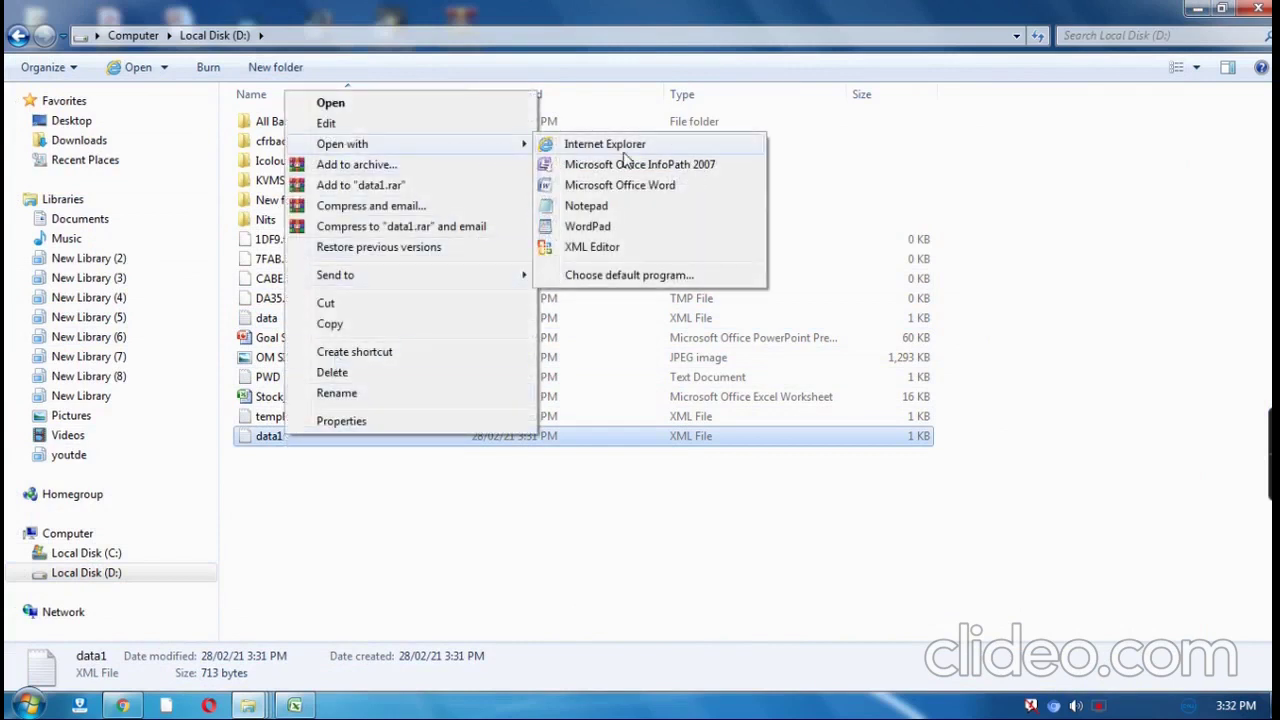
{"action": "left_click", "coordinate": [617, 150]}
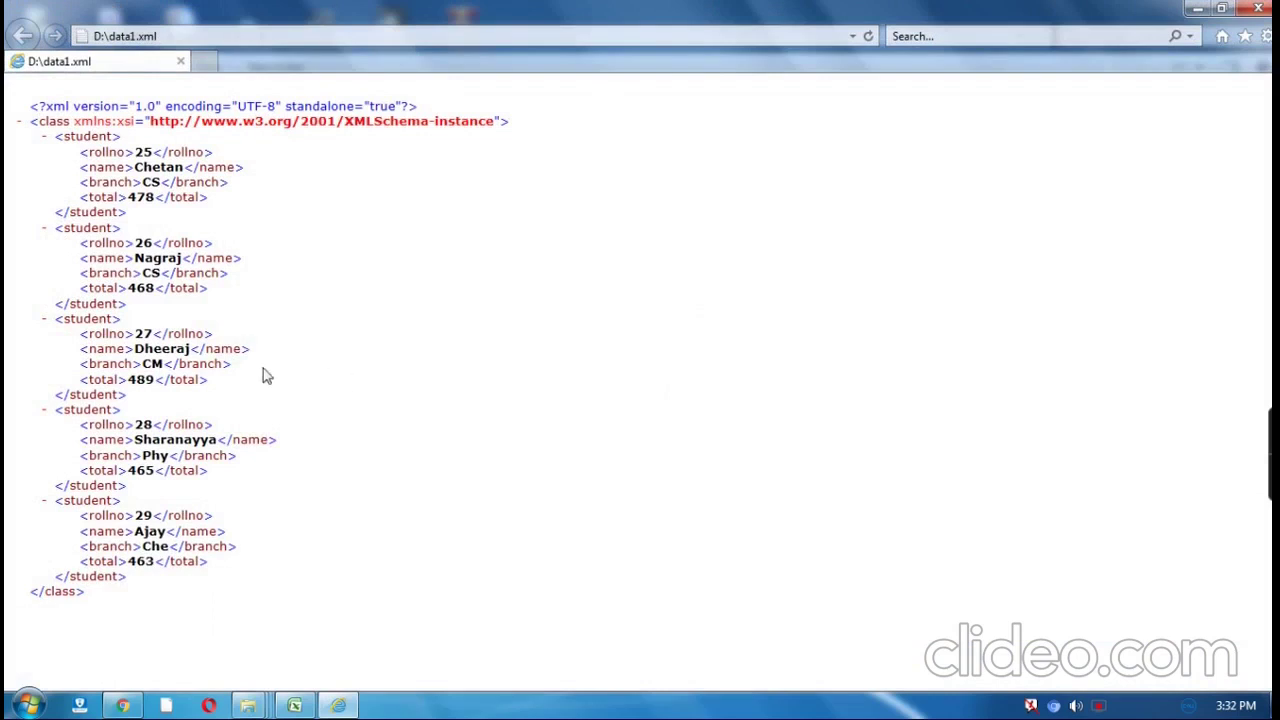